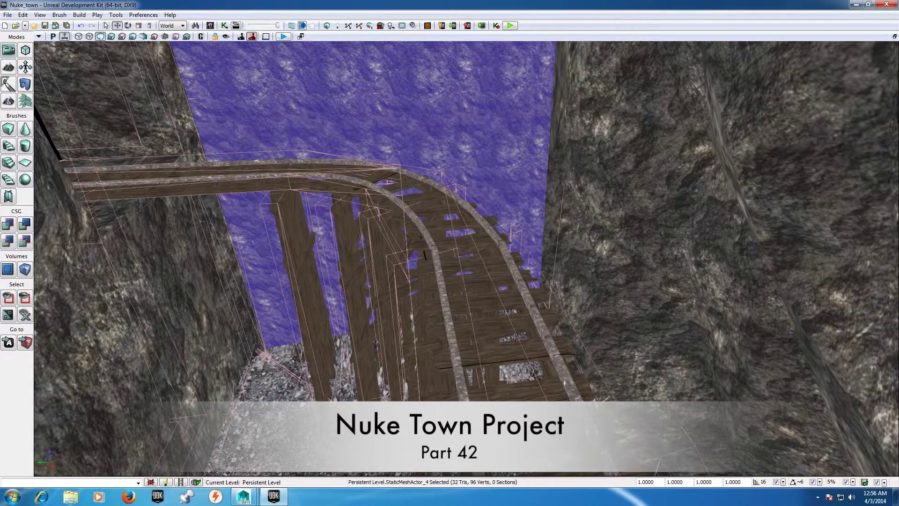
- Orbit to a trestle overview in UDK, delete the purple-textured mesh, and switch to Maya
{"action": "mouse_move", "coordinate": [449, 253]}
{"action": "right_mouse_down"}
{"action": "mouse_move", "coordinate": [337, 262]}
{"action": "mouse_move", "coordinate": [448, 267]}
{"action": "mouse_move", "coordinate": [440, 305]}
{"action": "mouse_move", "coordinate": [431, 270]}
{"action": "mouse_move", "coordinate": [360, 260]}
{"action": "right_mouse_up"}
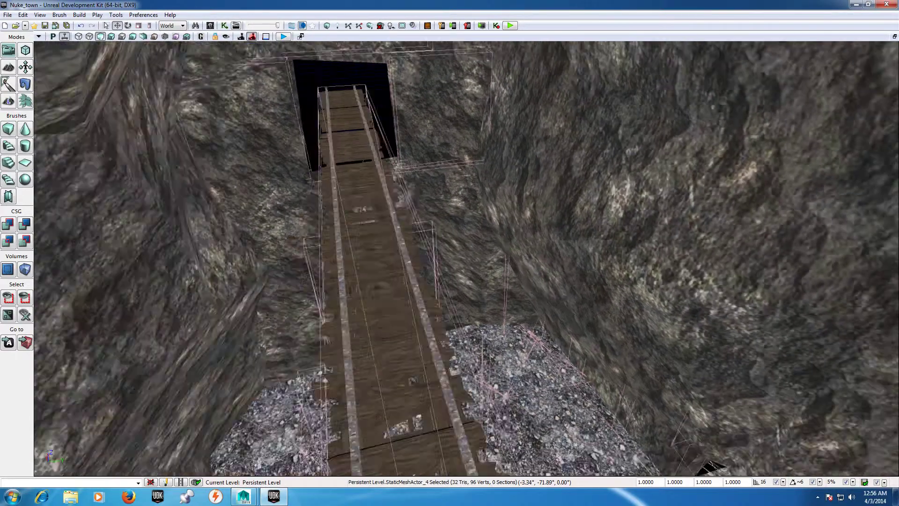
{"action": "mouse_move", "coordinate": [524, 115]}
{"action": "right_mouse_down"}
{"action": "mouse_move", "coordinate": [534, 122]}
{"action": "mouse_move", "coordinate": [524, 115]}
{"action": "right_mouse_up"}
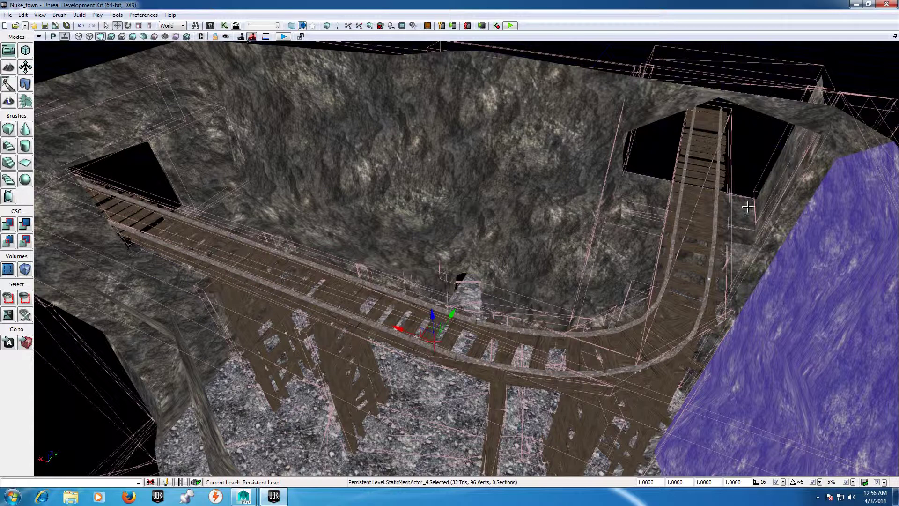
{"action": "key", "text": "Delete"}
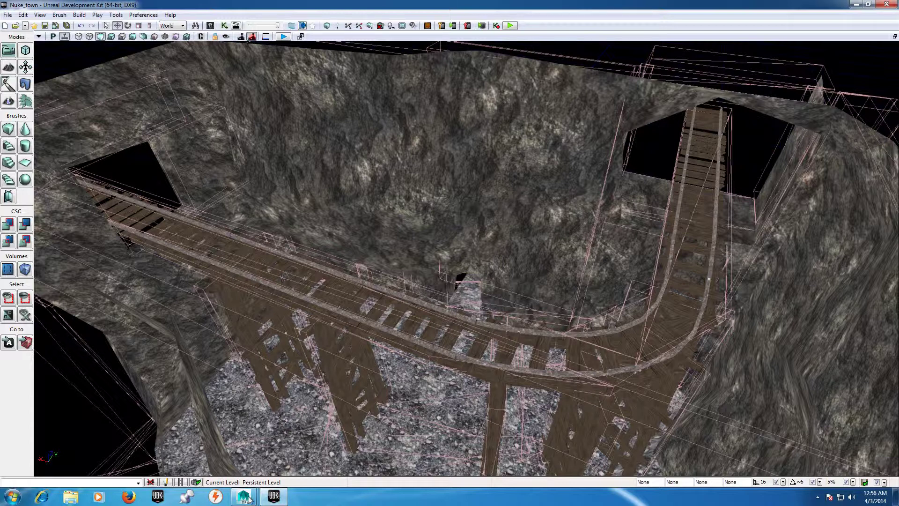
{"action": "mouse_move", "coordinate": [244, 497]}
{"action": "left_click", "coordinate": [305, 443]}
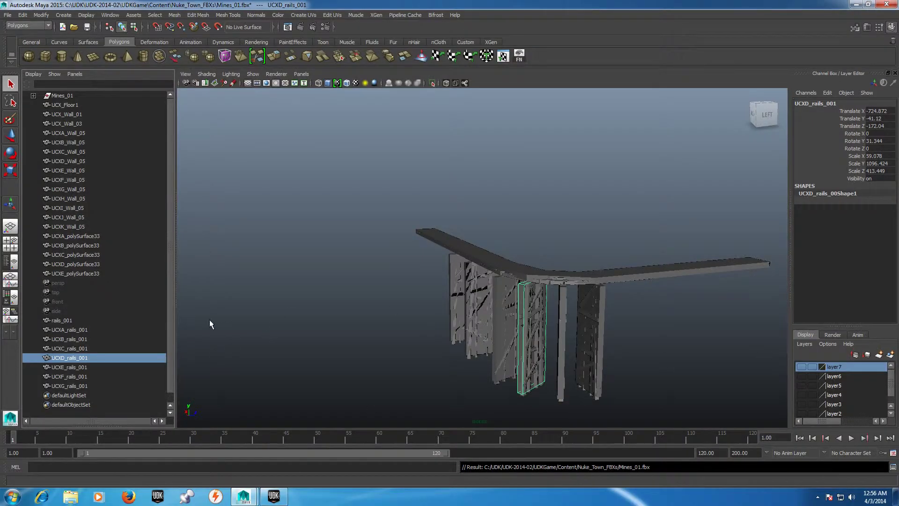
- Put the rails and UCX pieces on a new layer8, hide it, and show layer7
{"action": "left_click", "coordinate": [737, 347]}
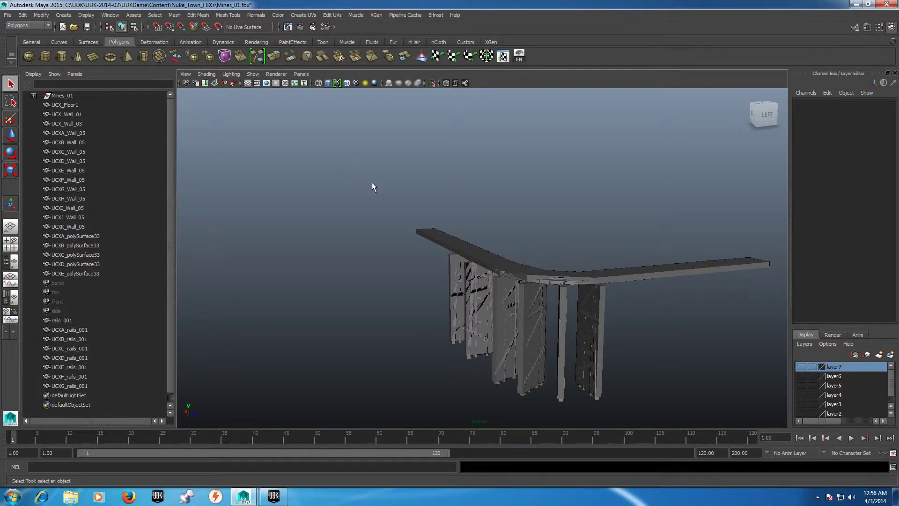
{"action": "left_click_drag", "start_coordinate": [349, 187], "coordinate": [651, 375]}
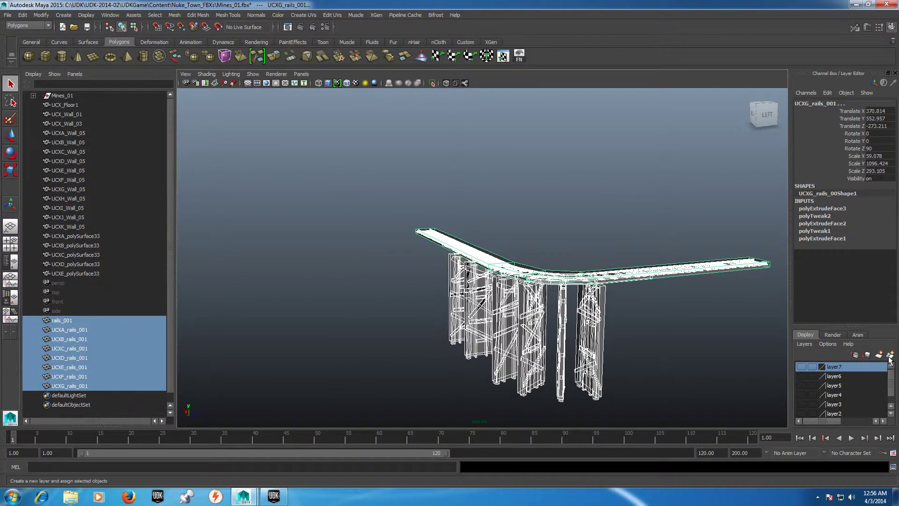
{"action": "left_click", "coordinate": [890, 356]}
{"action": "left_click", "coordinate": [802, 366]}
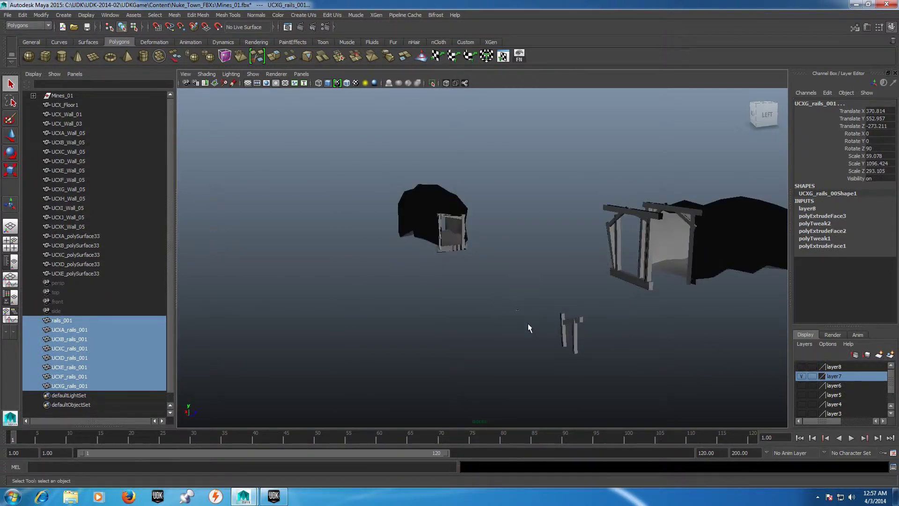
{"action": "left_click", "coordinate": [534, 347]}
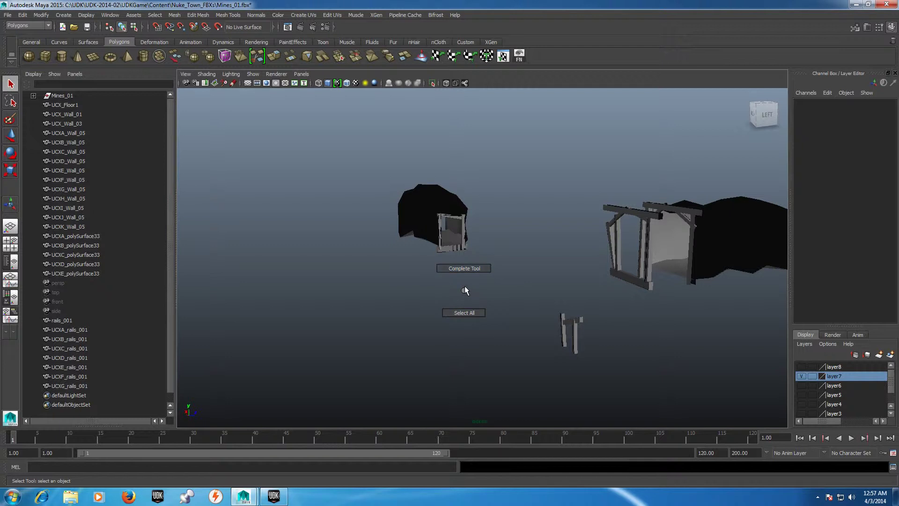
- Select and orbit around the mine-entrance meshes to inspect them from a back-left angle
{"action": "mouse_move", "coordinate": [476, 291]}
{"action": "right_mouse_down"}
{"action": "mouse_move", "coordinate": [462, 287]}
{"action": "mouse_move", "coordinate": [553, 291]}
{"action": "right_mouse_up"}
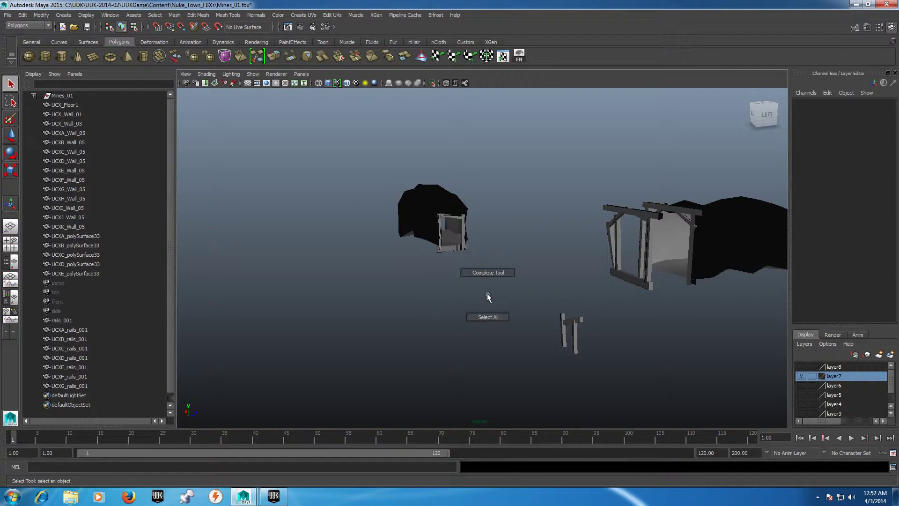
{"action": "mouse_move", "coordinate": [362, 277]}
{"action": "left_mouse_down"}
{"action": "mouse_move", "coordinate": [712, 390]}
{"action": "mouse_move", "coordinate": [615, 388]}
{"action": "left_mouse_up"}
{"action": "left_click_drag", "start_coordinate": [505, 309], "coordinate": [532, 311], "text": "alt"}
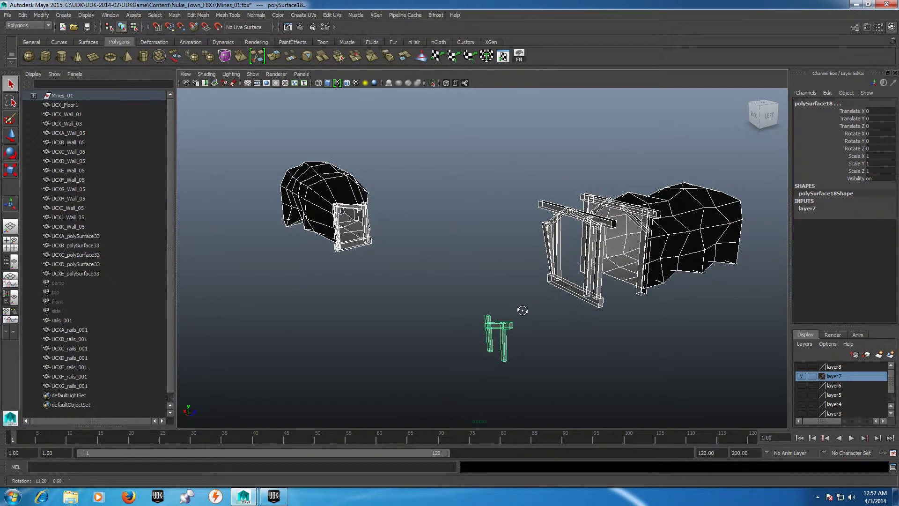
{"action": "left_click", "coordinate": [615, 284]}
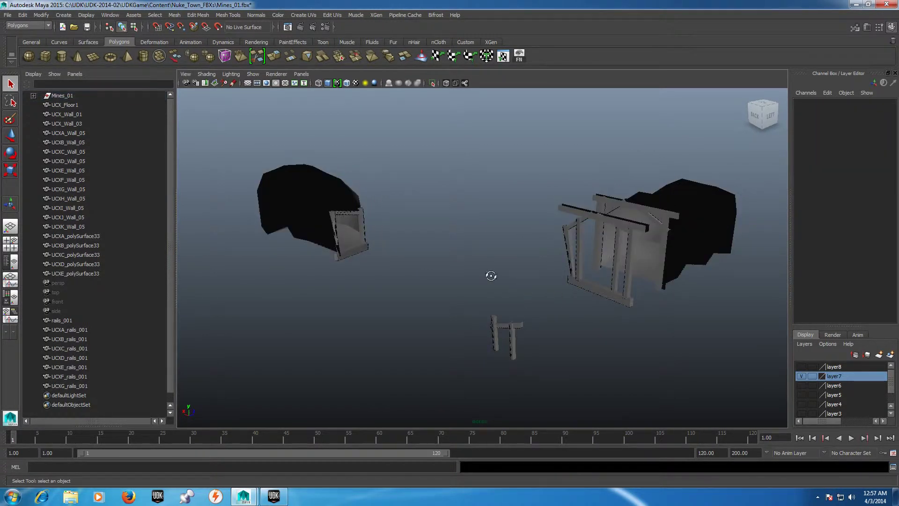
{"action": "left_click_drag", "start_coordinate": [491, 275], "coordinate": [481, 282], "text": "alt"}
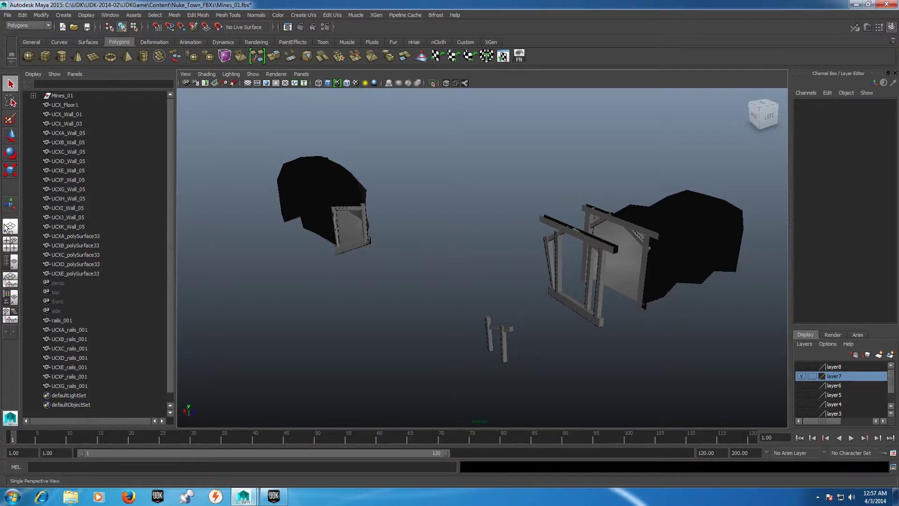
- Create a polygon cube and scale it up to a visible size
{"action": "left_click", "coordinate": [45, 56]}
{"action": "key", "text": "e"}
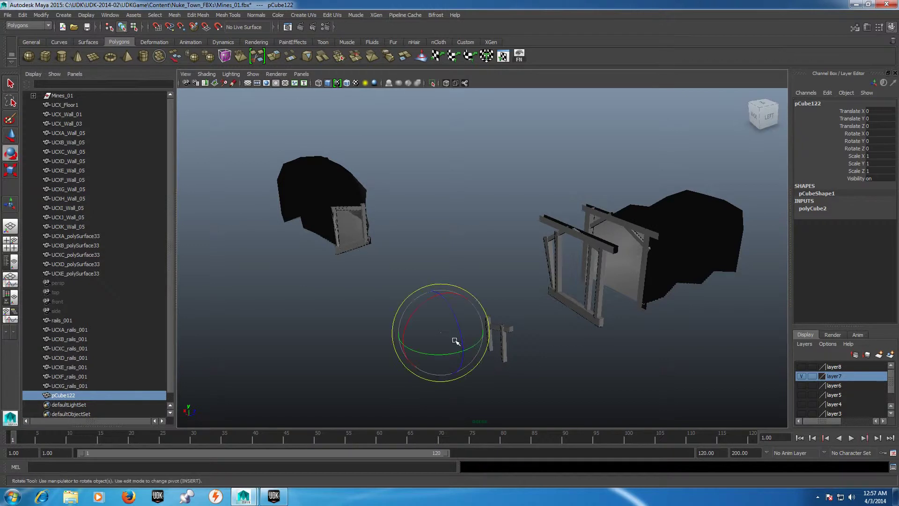
{"action": "key", "text": "w"}
{"action": "key", "text": "r"}
{"action": "left_click_drag", "start_coordinate": [442, 333], "coordinate": [467, 331]}
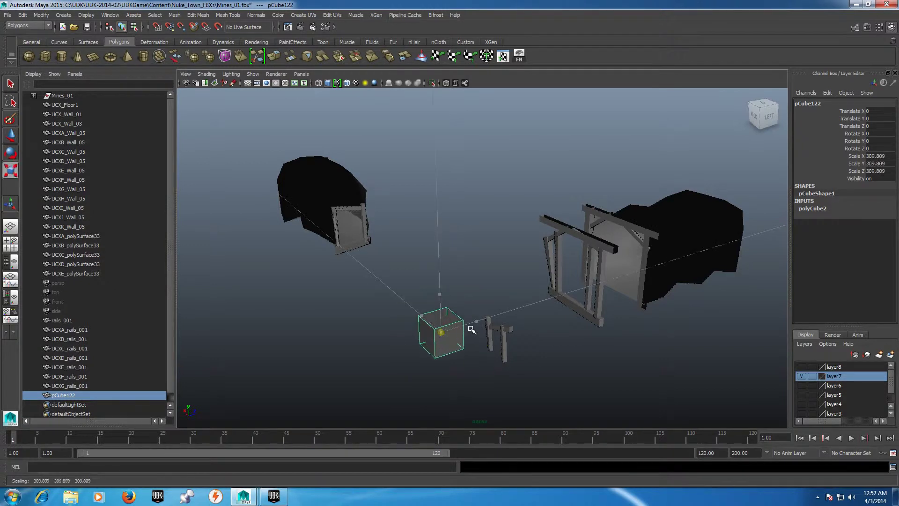
- Combine the rails and both mine-entrance meshes into one mesh and center its pivot
{"action": "left_click_drag", "start_coordinate": [672, 377], "coordinate": [509, 253]}
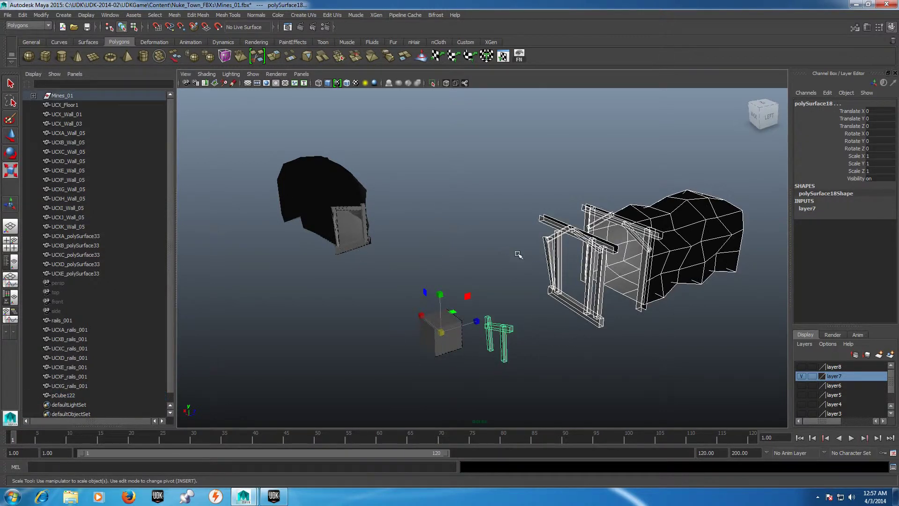
{"action": "left_click_drag", "start_coordinate": [239, 166], "coordinate": [393, 246]}
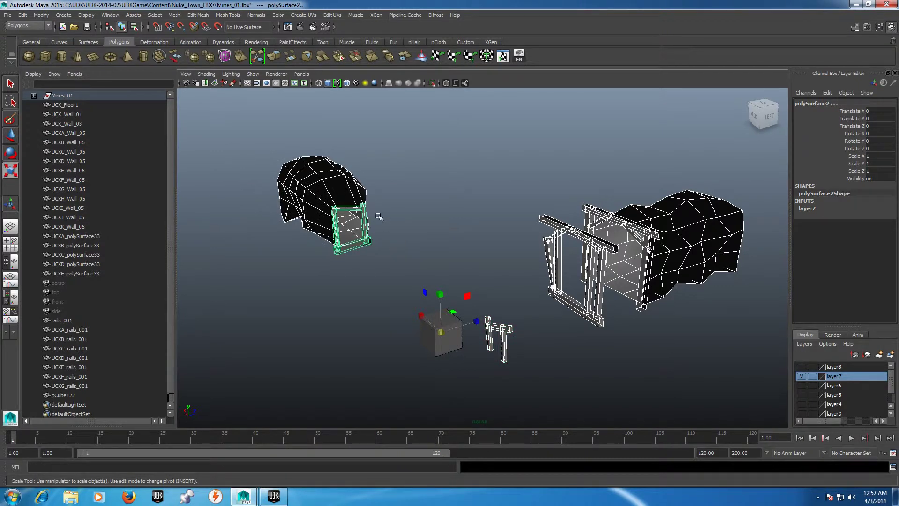
{"action": "left_click", "coordinate": [174, 15]}
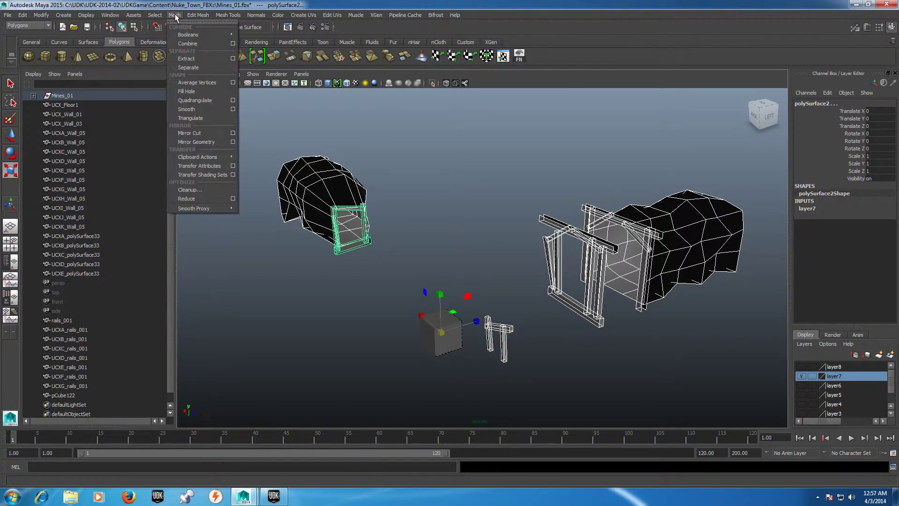
{"action": "left_click", "coordinate": [192, 40]}
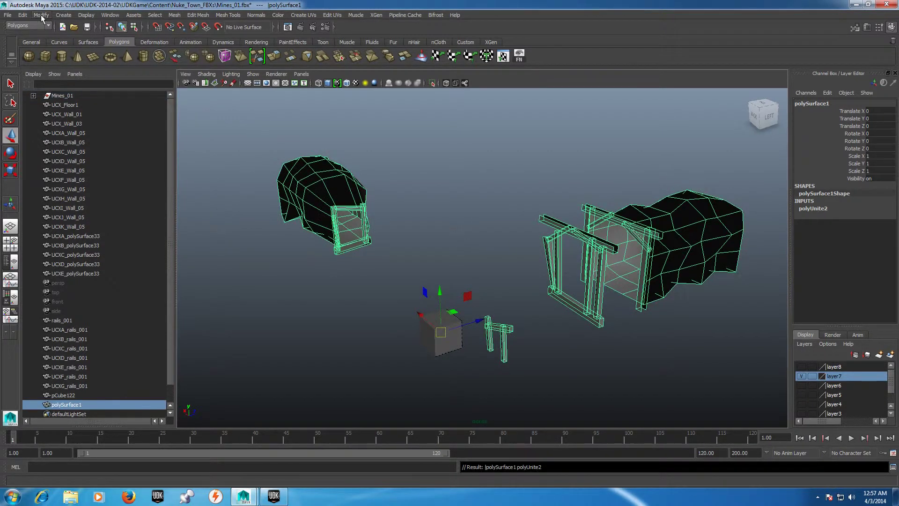
{"action": "left_click", "coordinate": [41, 16]}
{"action": "left_click", "coordinate": [78, 101]}
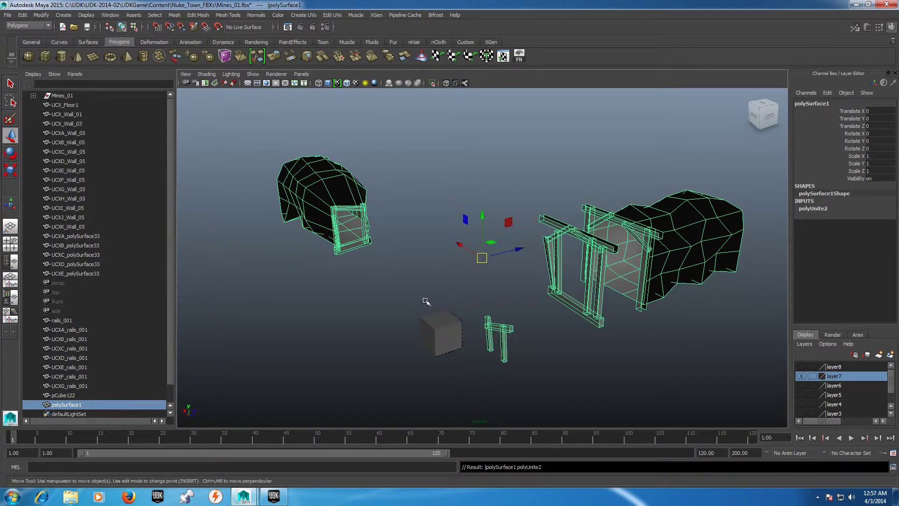
- Move the cube down to the rails post and scale it into a tall narrow box
{"action": "left_click", "coordinate": [436, 333]}
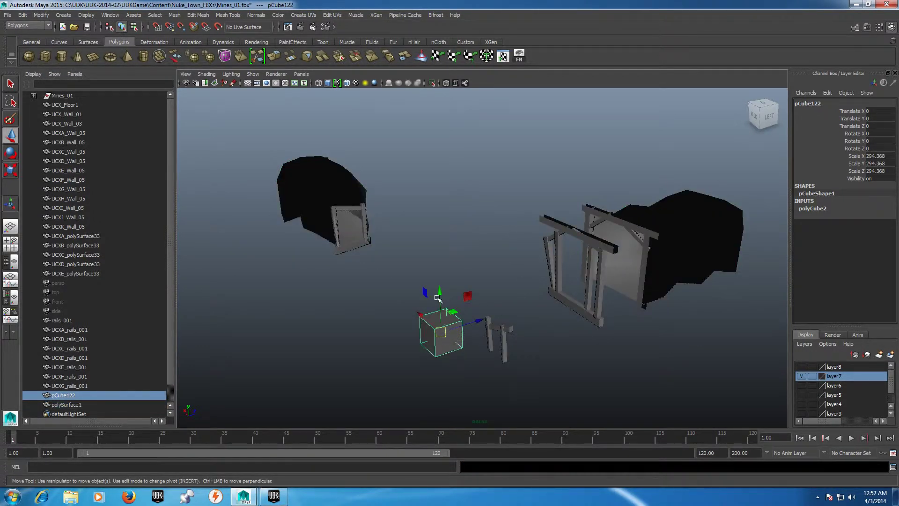
{"action": "left_click_drag", "start_coordinate": [438, 298], "coordinate": [438, 330]}
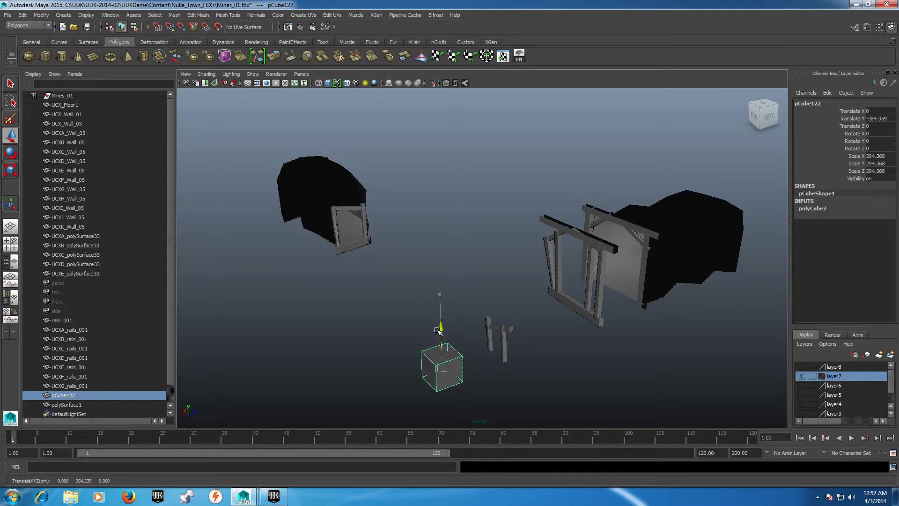
{"action": "mouse_move", "coordinate": [477, 355]}
{"action": "left_mouse_down"}
{"action": "mouse_move", "coordinate": [535, 330]}
{"action": "mouse_move", "coordinate": [477, 321]}
{"action": "mouse_move", "coordinate": [509, 323]}
{"action": "left_mouse_up"}
{"action": "key", "text": "f"}
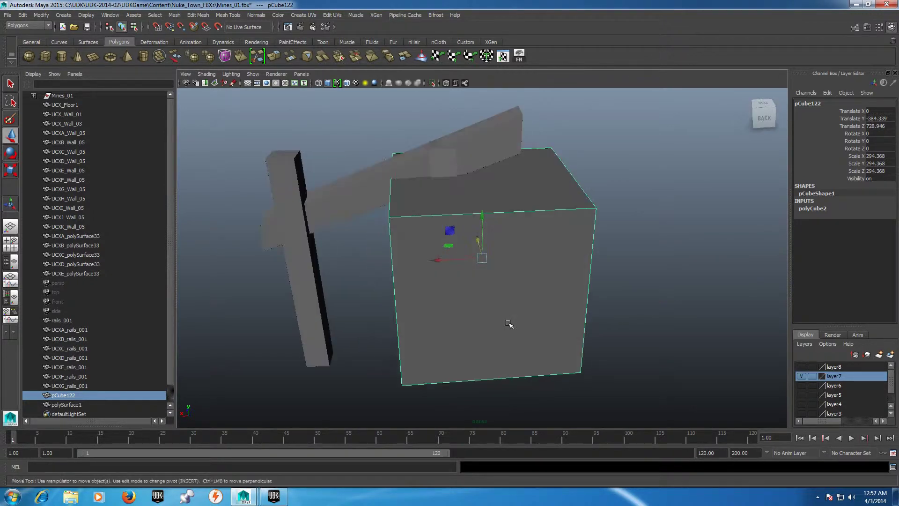
{"action": "key", "text": "r"}
{"action": "left_click_drag", "start_coordinate": [483, 257], "coordinate": [452, 274]}
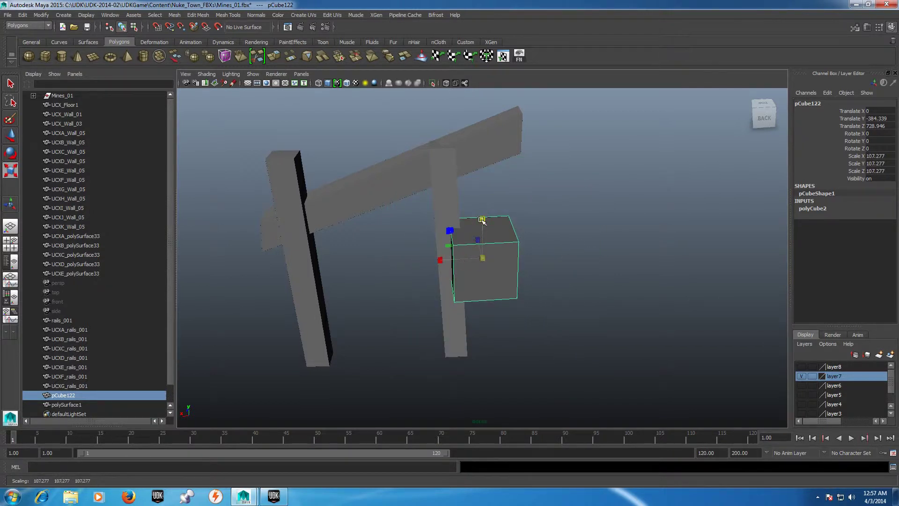
{"action": "left_click_drag", "start_coordinate": [482, 220], "coordinate": [483, 121]}
- Refine the box's width, height and position so it tightly hugs the frame post
{"action": "mouse_move", "coordinate": [532, 315]}
{"action": "left_mouse_down", "text": "alt"}
{"action": "mouse_move", "coordinate": [587, 314]}
{"action": "mouse_move", "coordinate": [488, 302]}
{"action": "left_mouse_up", "text": "alt"}
{"action": "key", "text": "w"}
{"action": "mouse_move", "coordinate": [448, 251]}
{"action": "left_mouse_down"}
{"action": "mouse_move", "coordinate": [433, 244]}
{"action": "mouse_move", "coordinate": [427, 280]}
{"action": "left_mouse_up"}
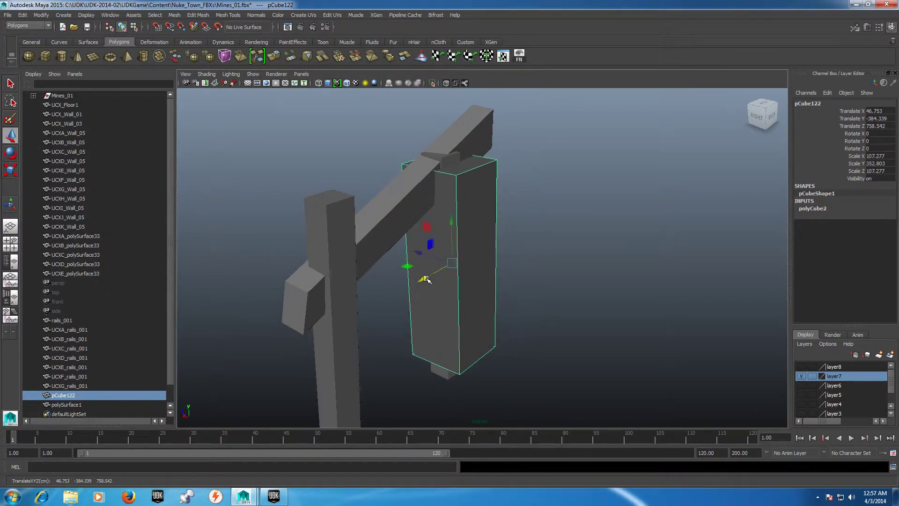
{"action": "left_click_drag", "start_coordinate": [547, 279], "coordinate": [552, 287], "text": "alt"}
{"action": "key", "text": "e"}
{"action": "key", "text": "r"}
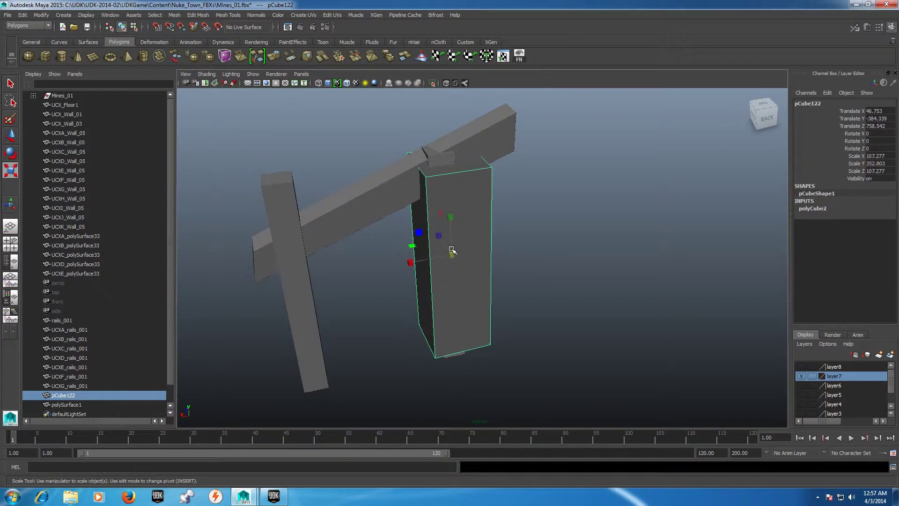
{"action": "left_click_drag", "start_coordinate": [451, 253], "coordinate": [405, 259]}
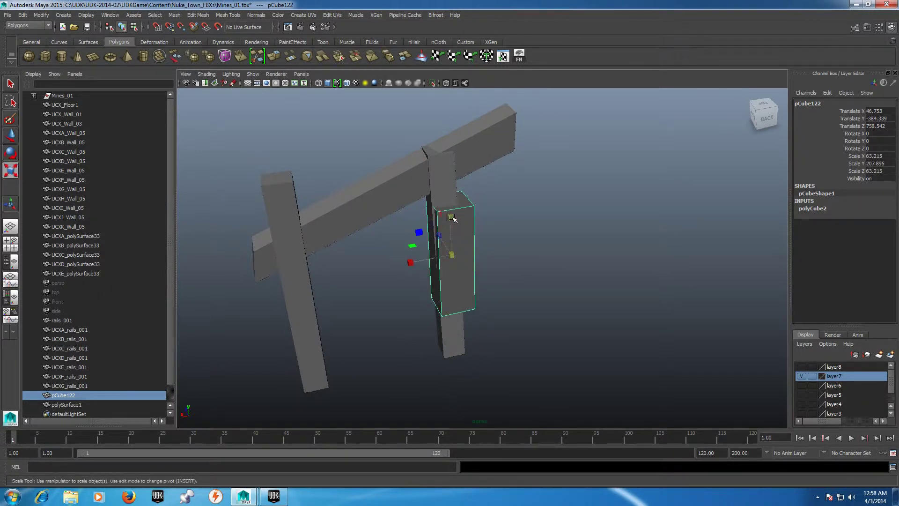
{"action": "mouse_move", "coordinate": [449, 218]}
{"action": "left_mouse_down"}
{"action": "mouse_move", "coordinate": [448, 169]}
{"action": "mouse_move", "coordinate": [449, 177]}
{"action": "left_mouse_up"}
{"action": "left_click_drag", "start_coordinate": [628, 205], "coordinate": [668, 226], "text": "alt"}
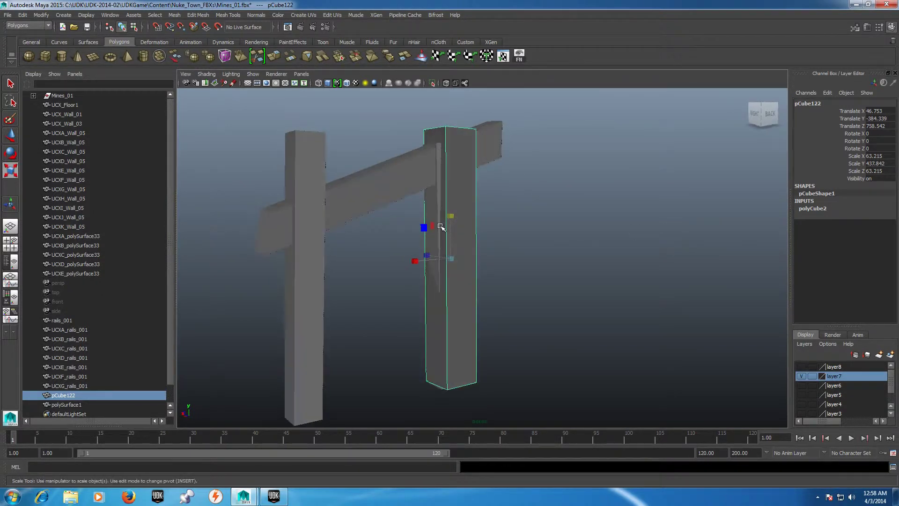
{"action": "key", "text": "w"}
{"action": "mouse_move", "coordinate": [450, 215]}
{"action": "left_mouse_down"}
{"action": "mouse_move", "coordinate": [572, 305]}
{"action": "mouse_move", "coordinate": [543, 305]}
{"action": "left_mouse_up"}
- Duplicate the post box and move the copy onto the opposite post
{"action": "key", "text": "ctrl+d"}
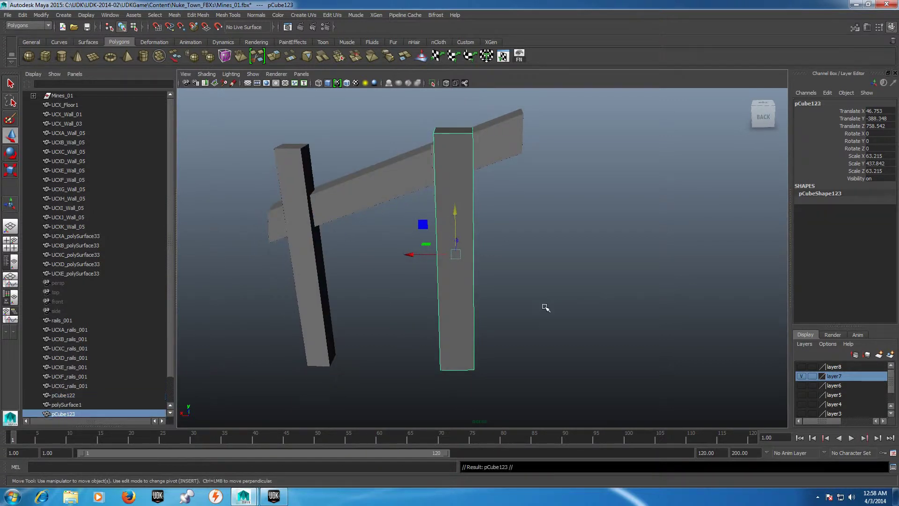
{"action": "left_click_drag", "start_coordinate": [407, 254], "coordinate": [256, 270]}
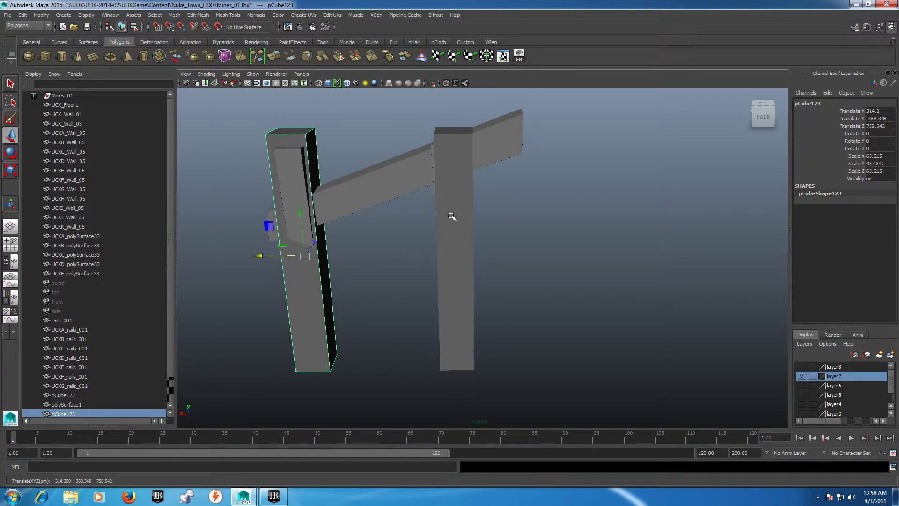
{"action": "scroll", "coordinate": [533, 287], "scroll_direction": "down", "scroll_amount": 2}
{"action": "scroll", "coordinate": [533, 287], "scroll_direction": "down", "scroll_amount": 2}
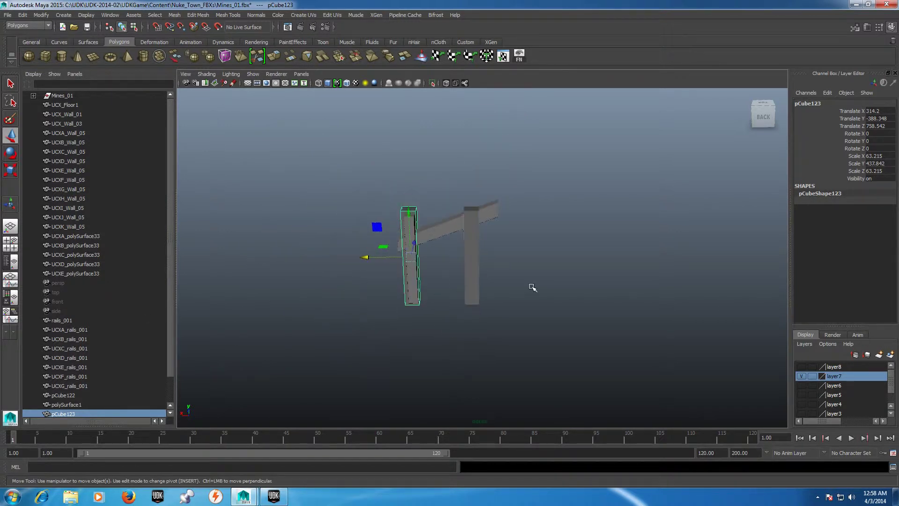
{"action": "scroll", "coordinate": [533, 287], "scroll_direction": "down", "scroll_amount": 3}
{"action": "left_click_drag", "start_coordinate": [554, 283], "coordinate": [524, 288]}
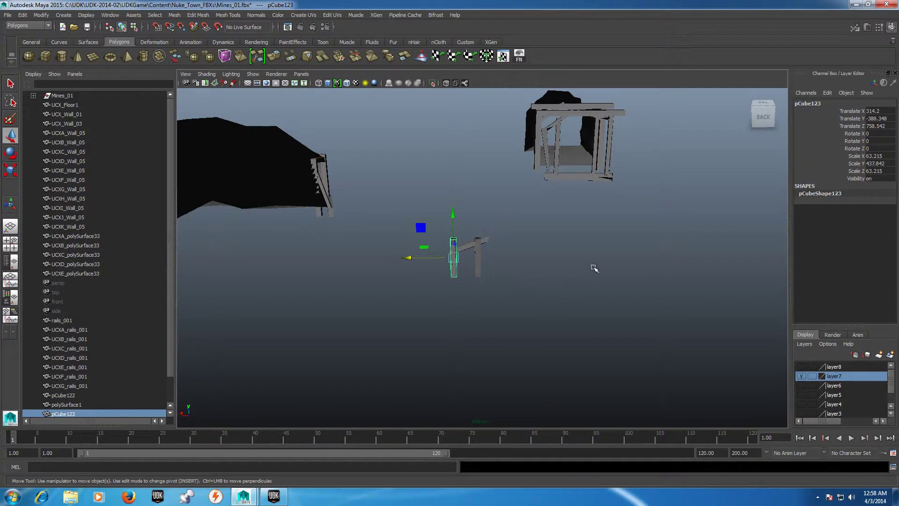
{"action": "mouse_move", "coordinate": [595, 268]}
{"action": "left_mouse_down", "text": "alt"}
{"action": "mouse_move", "coordinate": [602, 263]}
{"action": "mouse_move", "coordinate": [579, 268]}
{"action": "left_mouse_up", "text": "alt"}
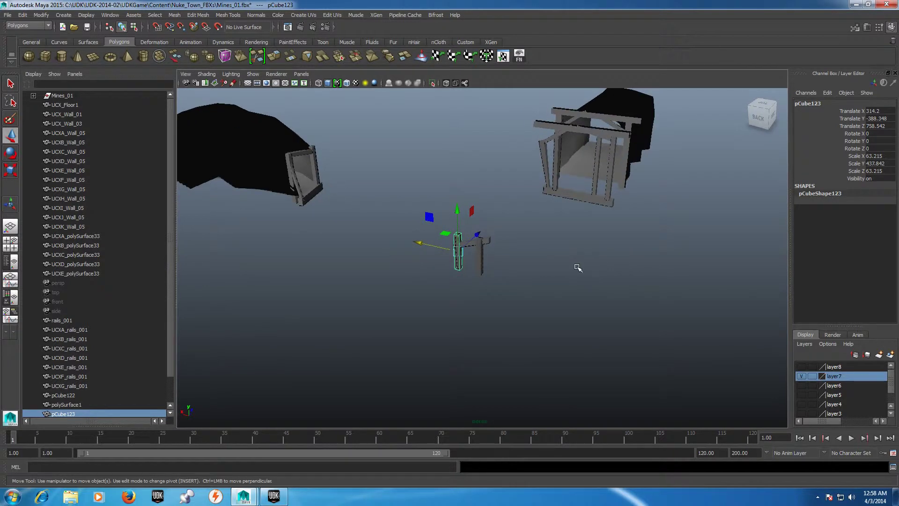
- Duplicate the box again and raise it into the doorway frame onto a post
{"action": "key", "text": "ctrl+d"}
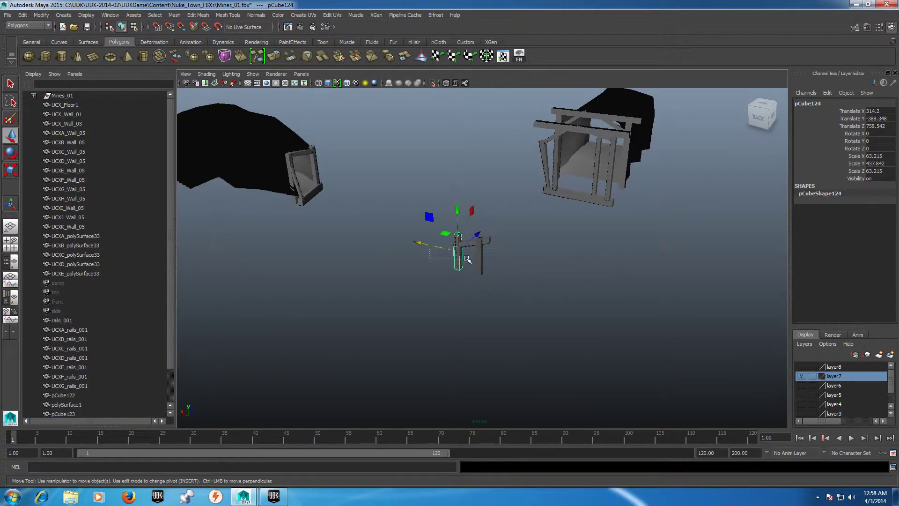
{"action": "left_click_drag", "start_coordinate": [467, 254], "coordinate": [508, 267], "text": "shift"}
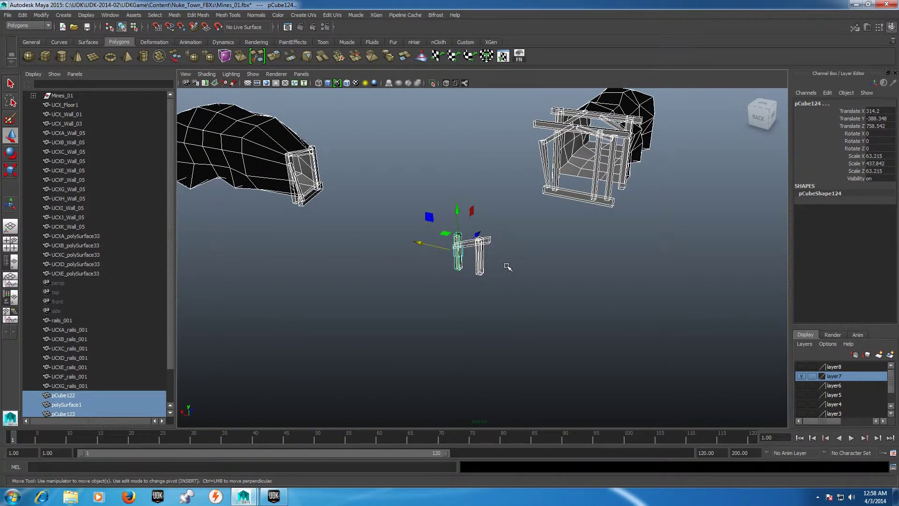
{"action": "key", "text": "ctrl+z"}
{"action": "left_click_drag", "start_coordinate": [432, 247], "coordinate": [499, 266]}
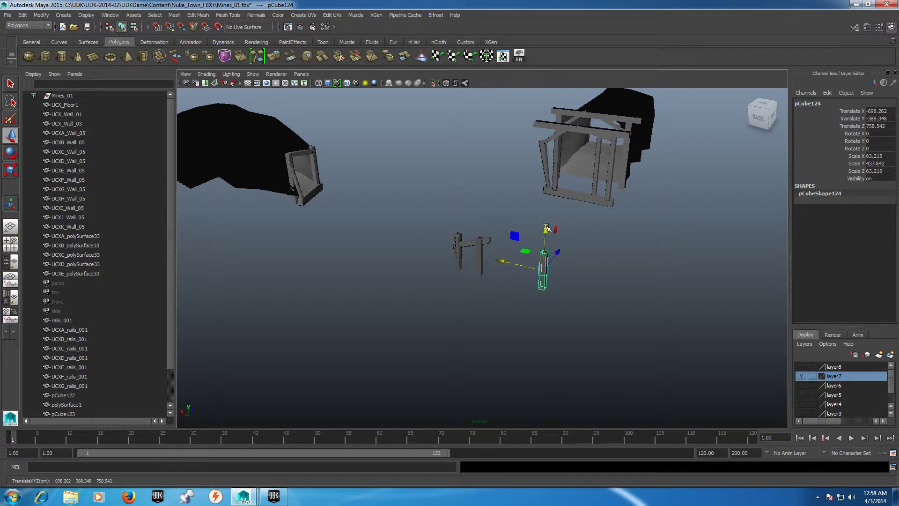
{"action": "left_click_drag", "start_coordinate": [546, 228], "coordinate": [550, 119]}
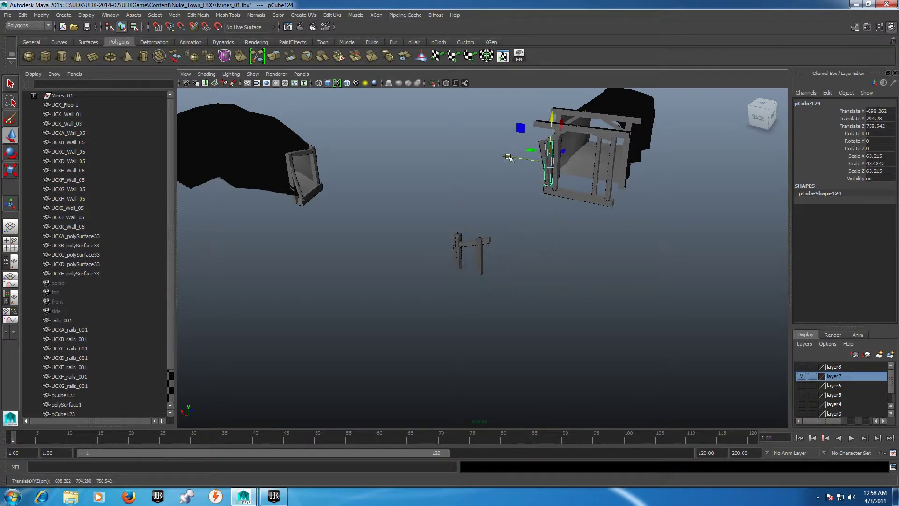
{"action": "left_click_drag", "start_coordinate": [509, 157], "coordinate": [512, 158]}
{"action": "key", "text": "f"}
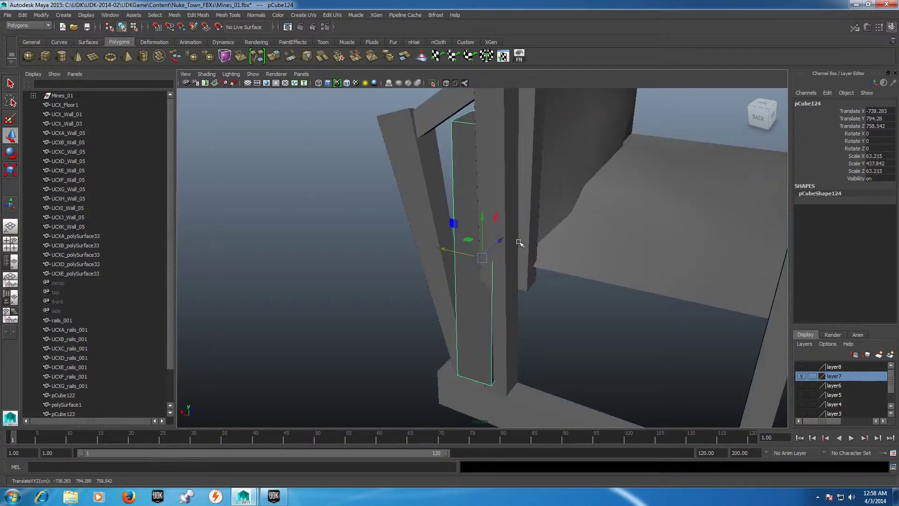
{"action": "scroll", "coordinate": [520, 243], "scroll_direction": "down", "scroll_amount": 5}
{"action": "left_click_drag", "start_coordinate": [445, 248], "coordinate": [448, 253]}
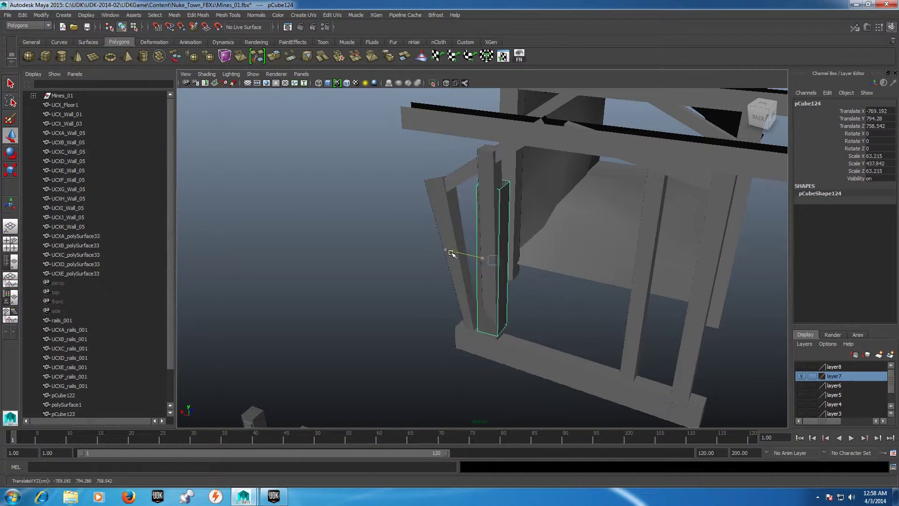
- Stretch the doorway box taller and align it along X and Z with the post
{"action": "key", "text": "e"}
{"action": "key", "text": "r"}
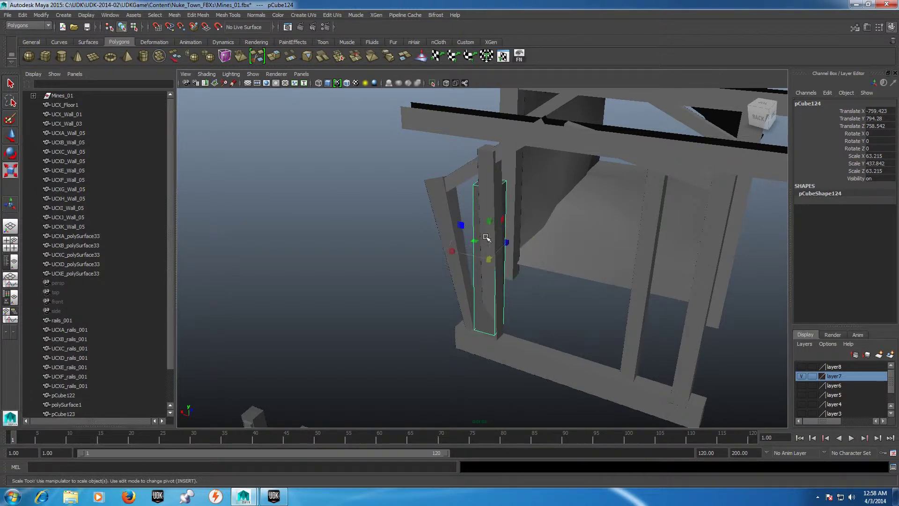
{"action": "left_click_drag", "start_coordinate": [490, 222], "coordinate": [489, 178]}
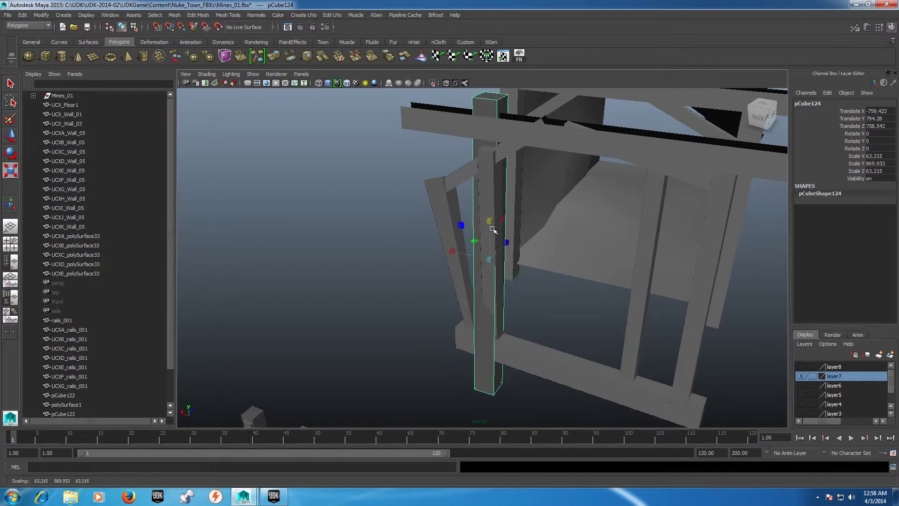
{"action": "left_click_drag", "start_coordinate": [527, 279], "coordinate": [510, 276], "text": "alt"}
{"action": "key", "text": "w"}
{"action": "middle_click_drag", "start_coordinate": [518, 245], "coordinate": [512, 247]}
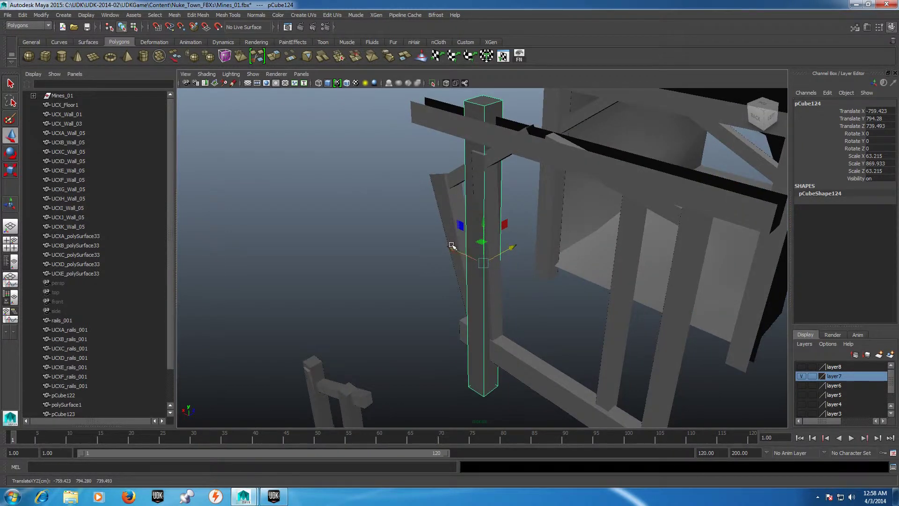
{"action": "middle_click_drag", "start_coordinate": [452, 246], "coordinate": [458, 246]}
{"action": "left_click_drag", "start_coordinate": [532, 275], "coordinate": [547, 271], "text": "alt"}
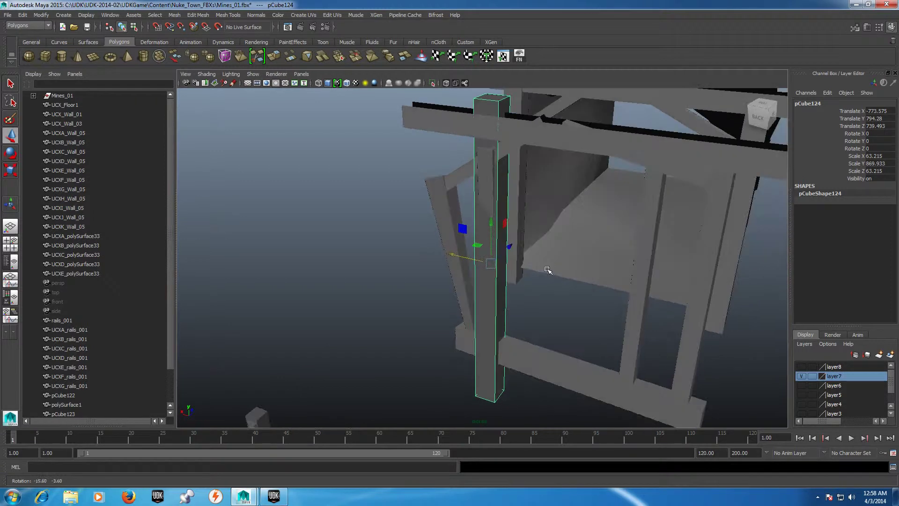
- Duplicate the fitted box and move the copy over to the next post
{"action": "key", "text": "ctrl+d"}
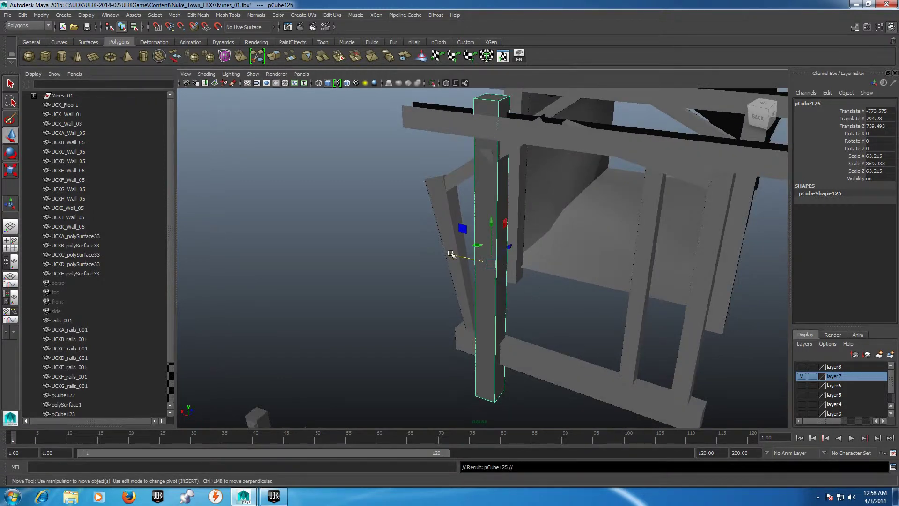
{"action": "left_click_drag", "start_coordinate": [451, 253], "coordinate": [589, 295]}
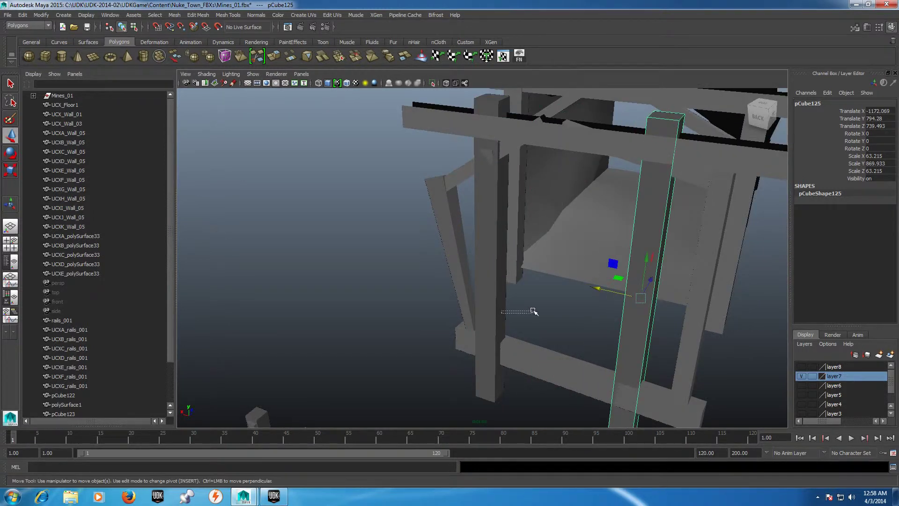
{"action": "mouse_move", "coordinate": [532, 310]}
{"action": "left_mouse_down", "text": "alt"}
{"action": "mouse_move", "coordinate": [555, 307]}
{"action": "mouse_move", "coordinate": [593, 257]}
{"action": "mouse_move", "coordinate": [620, 259]}
{"action": "mouse_move", "coordinate": [526, 281]}
{"action": "mouse_move", "coordinate": [535, 294]}
{"action": "left_mouse_up", "text": "alt"}
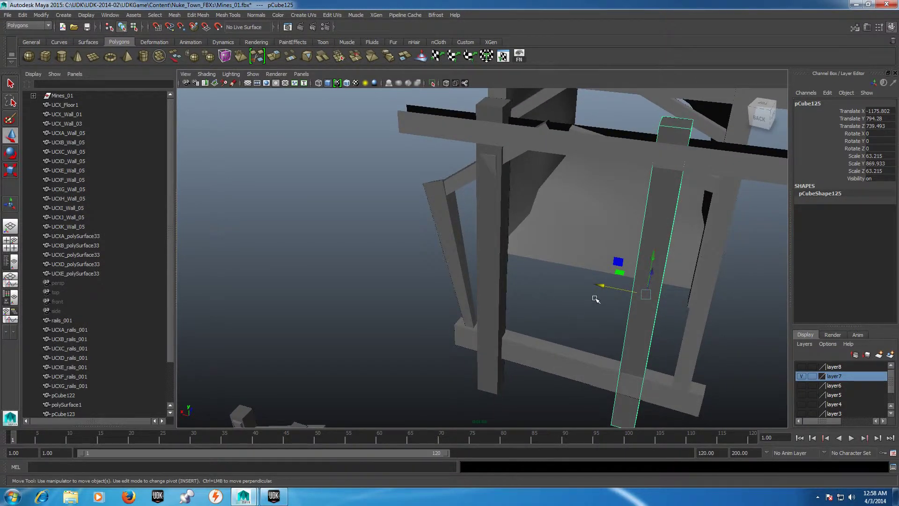
- Duplicate once more and slide the copy to the post on the other side
{"action": "key", "text": "ctrl+d"}
{"action": "left_click_drag", "start_coordinate": [757, 309], "coordinate": [738, 315], "text": "alt"}
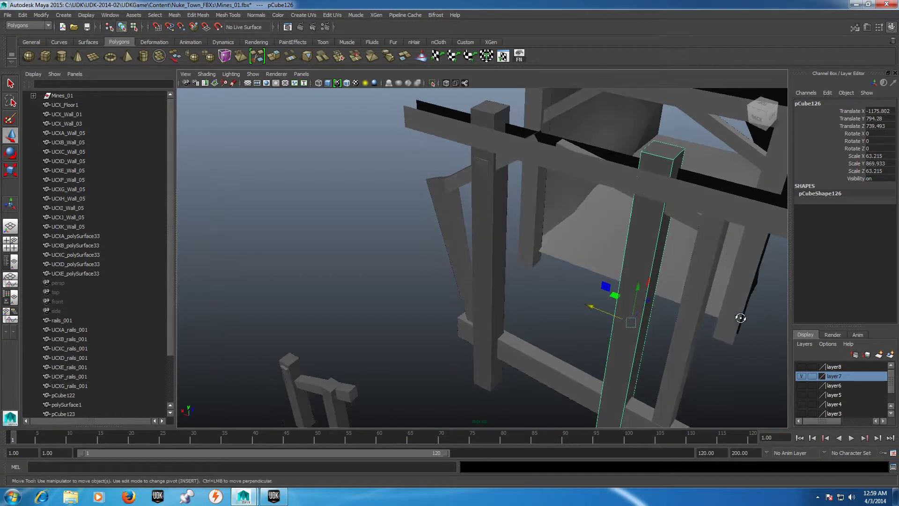
{"action": "mouse_move", "coordinate": [739, 315]}
{"action": "middle_mouse_down", "text": "alt"}
{"action": "mouse_move", "coordinate": [595, 302]}
{"action": "mouse_move", "coordinate": [519, 281]}
{"action": "middle_mouse_up", "text": "alt"}
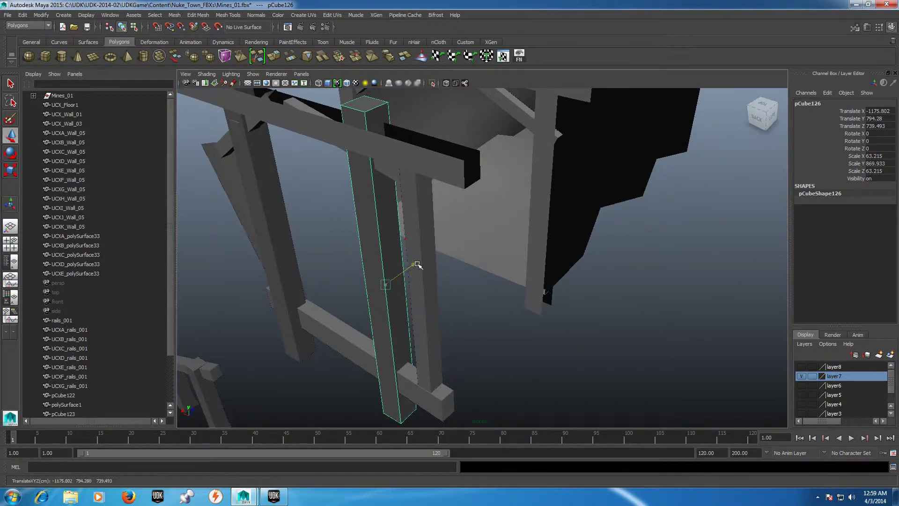
{"action": "mouse_move", "coordinate": [412, 262]}
{"action": "middle_mouse_down"}
{"action": "mouse_move", "coordinate": [466, 214]}
{"action": "mouse_move", "coordinate": [550, 209]}
{"action": "mouse_move", "coordinate": [524, 195]}
{"action": "mouse_move", "coordinate": [468, 195]}
{"action": "mouse_move", "coordinate": [515, 205]}
{"action": "middle_mouse_up"}
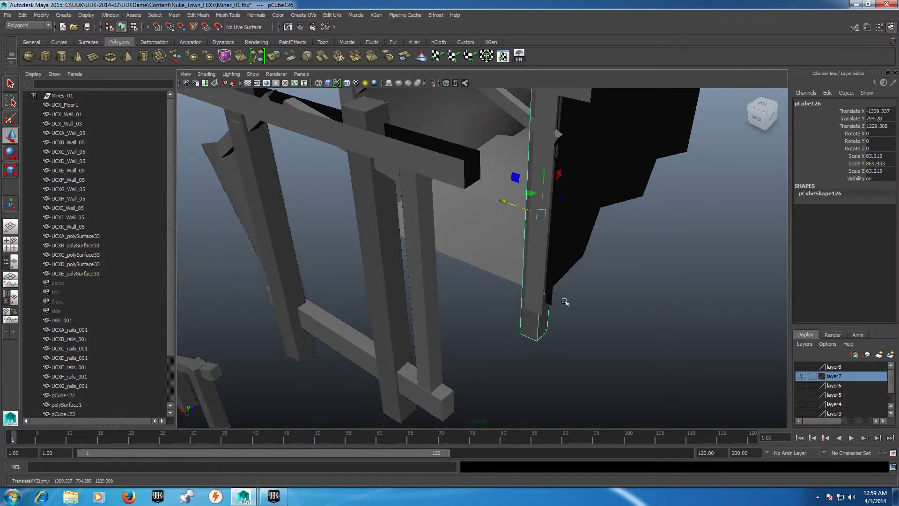
{"action": "mouse_move", "coordinate": [566, 301]}
{"action": "left_mouse_down", "text": "alt"}
{"action": "mouse_move", "coordinate": [631, 318]}
{"action": "mouse_move", "coordinate": [679, 319]}
{"action": "mouse_move", "coordinate": [682, 308]}
{"action": "left_mouse_up", "text": "alt"}
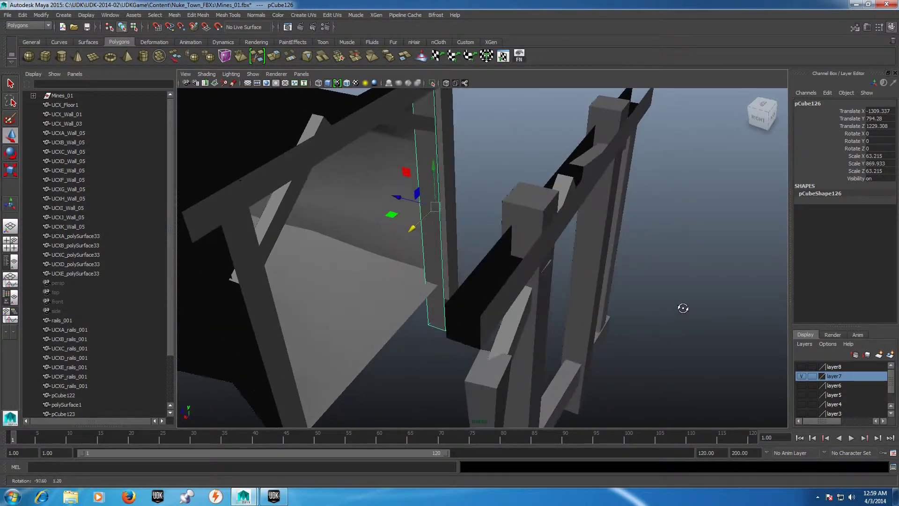
{"action": "middle_click_drag", "start_coordinate": [396, 197], "coordinate": [401, 200]}
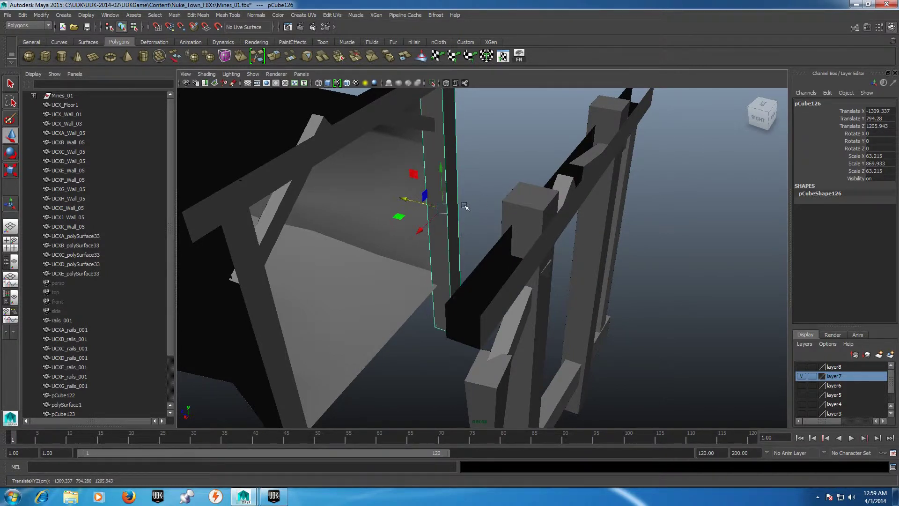
{"action": "left_click_drag", "start_coordinate": [420, 230], "coordinate": [421, 230]}
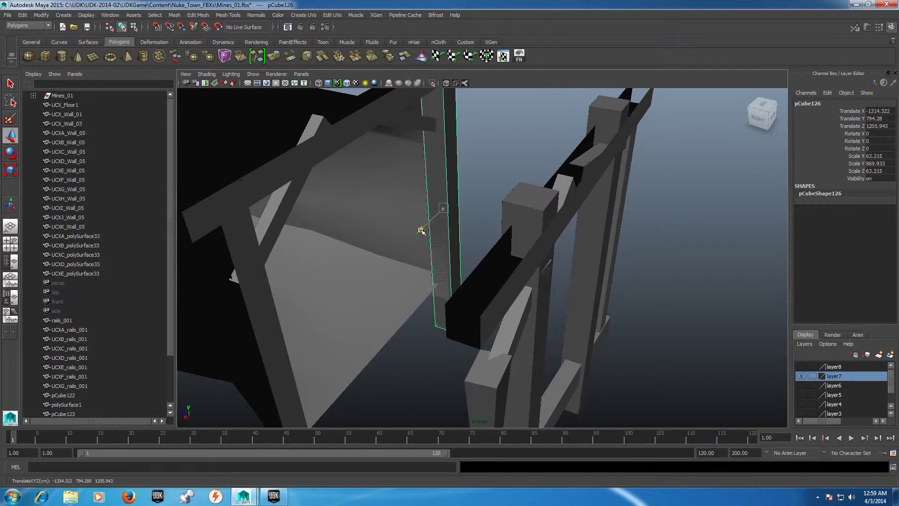
{"action": "mouse_move", "coordinate": [539, 167]}
{"action": "left_mouse_down", "text": "alt"}
{"action": "mouse_move", "coordinate": [476, 191]}
{"action": "mouse_move", "coordinate": [261, 225]}
{"action": "mouse_move", "coordinate": [193, 247]}
{"action": "left_mouse_up", "text": "alt"}
- Make two more copies and move the last one onto the far post at the wall centre
{"action": "key", "text": "ctrl+d"}
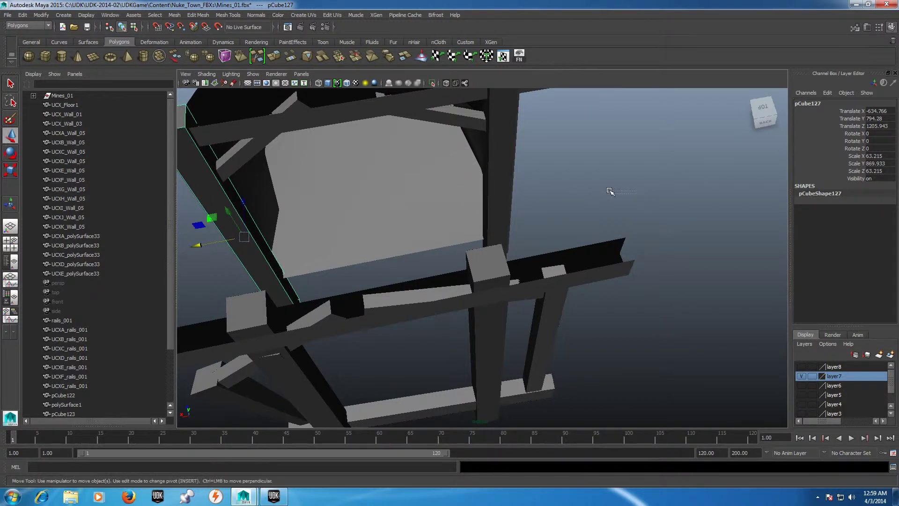
{"action": "mouse_move", "coordinate": [586, 178]}
{"action": "left_mouse_down", "text": "alt"}
{"action": "mouse_move", "coordinate": [634, 187]}
{"action": "mouse_move", "coordinate": [586, 160]}
{"action": "left_mouse_up", "text": "alt"}
{"action": "mouse_move", "coordinate": [454, 291]}
{"action": "left_mouse_down", "text": "alt"}
{"action": "mouse_move", "coordinate": [476, 311]}
{"action": "mouse_move", "coordinate": [462, 306]}
{"action": "left_mouse_up", "text": "alt"}
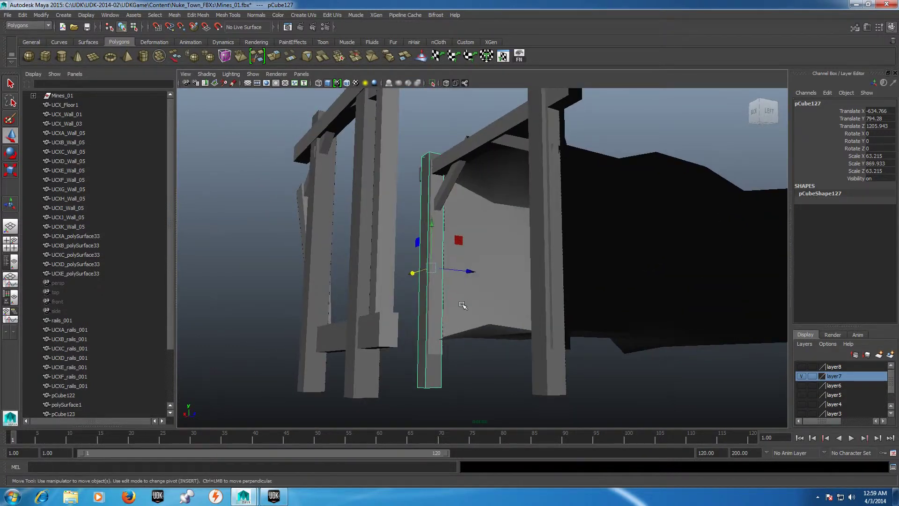
{"action": "key", "text": "ctrl+d"}
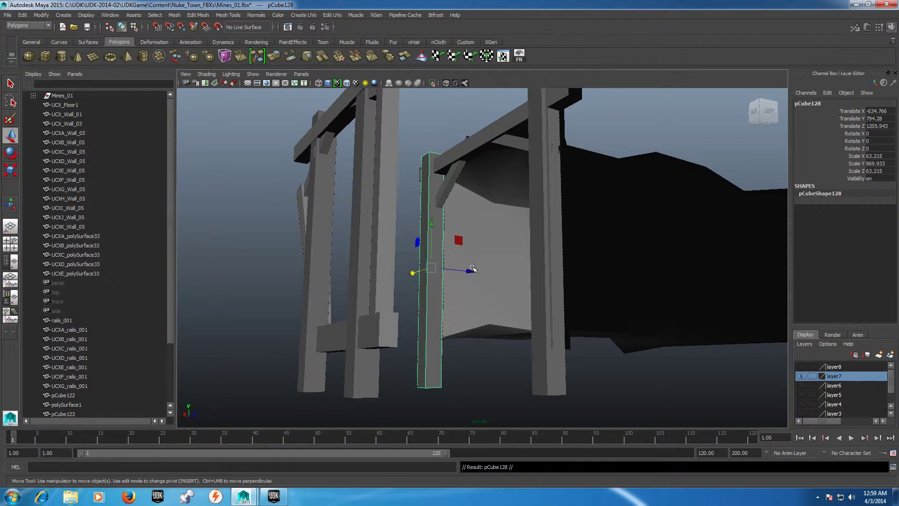
{"action": "left_click_drag", "start_coordinate": [470, 271], "coordinate": [517, 263]}
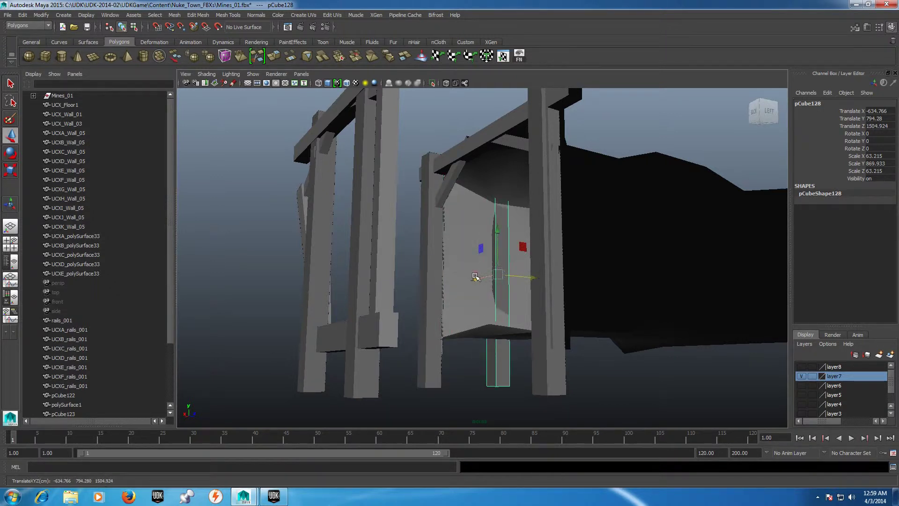
{"action": "middle_click_drag", "start_coordinate": [475, 276], "coordinate": [508, 273]}
- Scale pCube128 into a wide, thin flat slab at tunnel width
{"action": "key", "text": "r"}
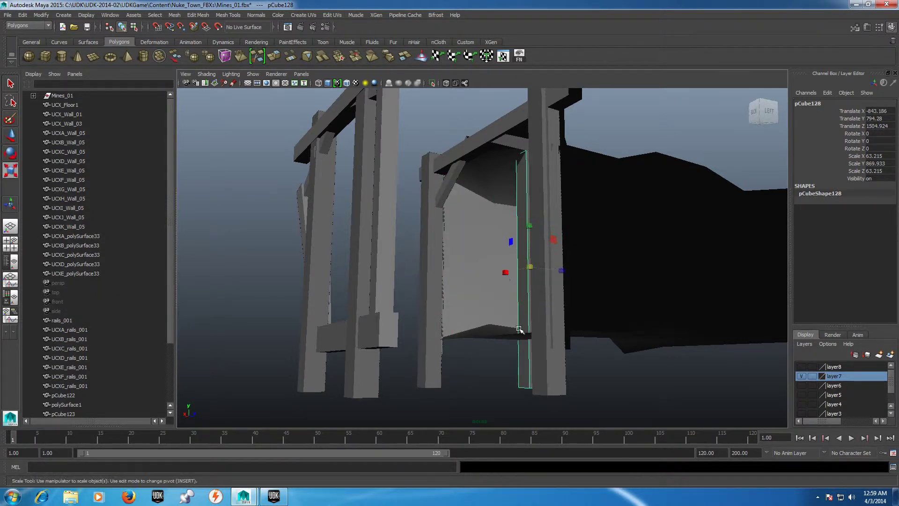
{"action": "key", "text": "f"}
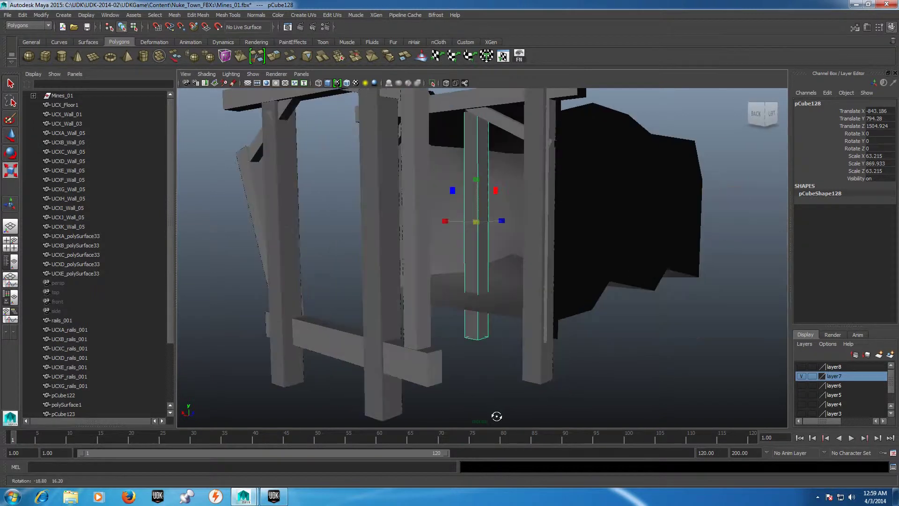
{"action": "left_click_drag", "start_coordinate": [474, 194], "coordinate": [474, 215]}
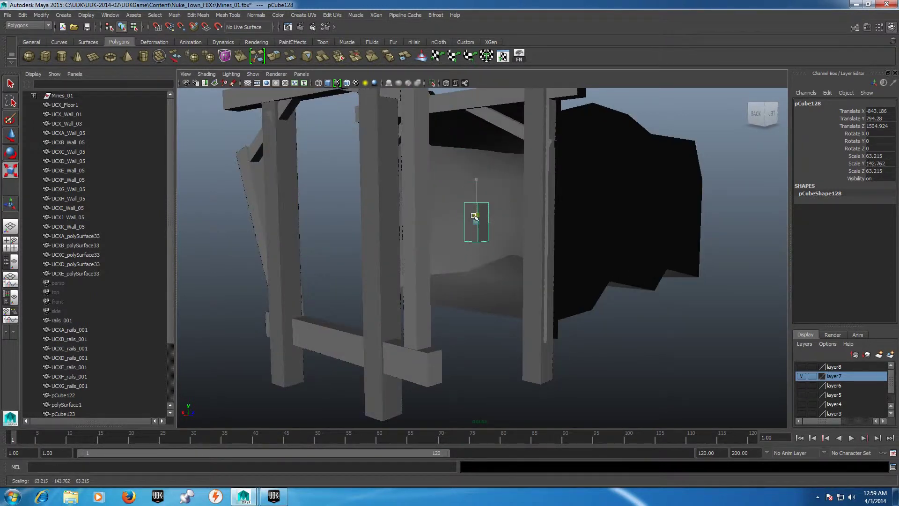
{"action": "left_click_drag", "start_coordinate": [465, 300], "coordinate": [462, 311], "text": "alt"}
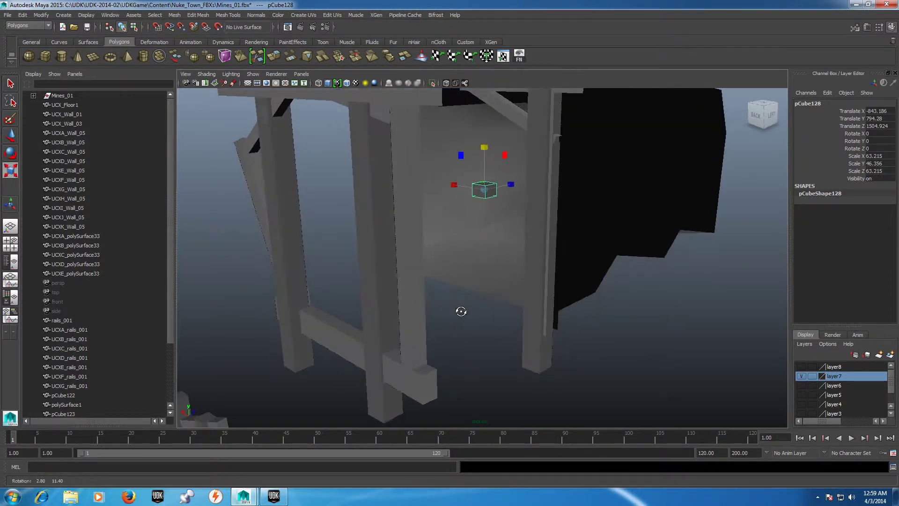
{"action": "left_click_drag", "start_coordinate": [488, 186], "coordinate": [586, 176]}
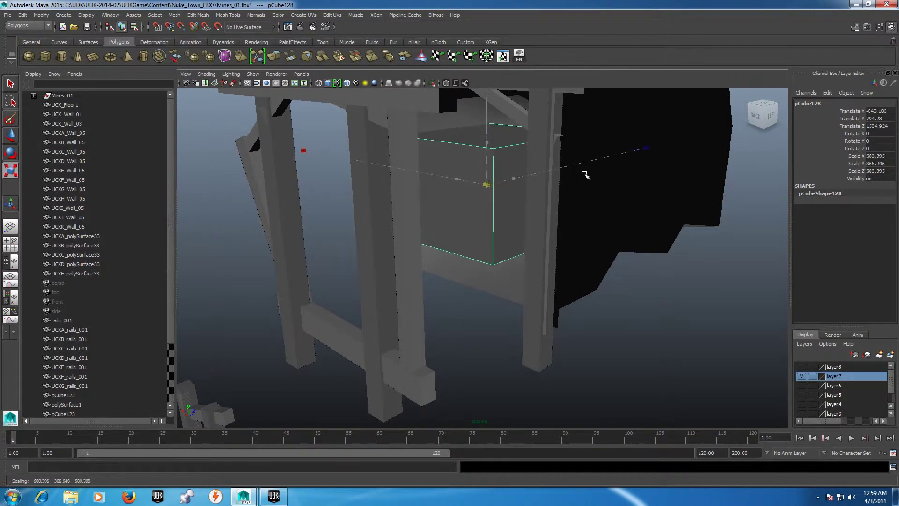
{"action": "left_click_drag", "start_coordinate": [487, 142], "coordinate": [481, 175]}
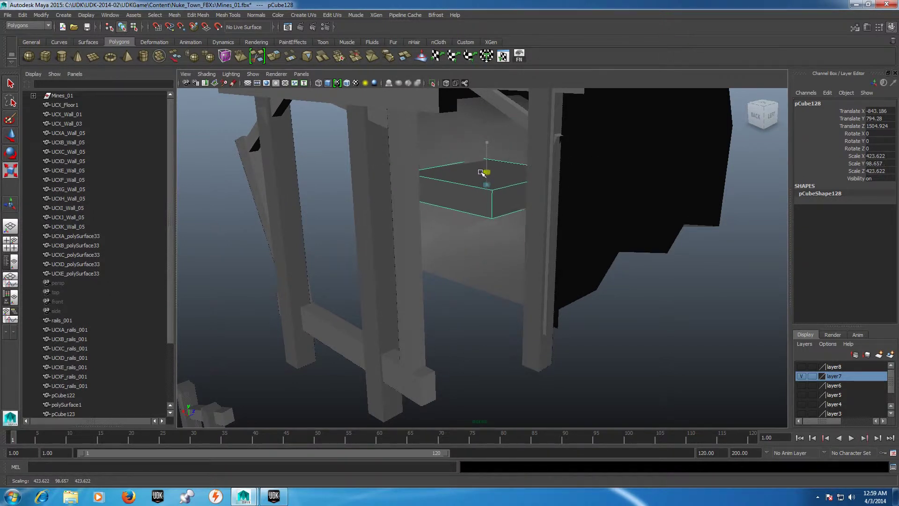
{"action": "key", "text": "f"}
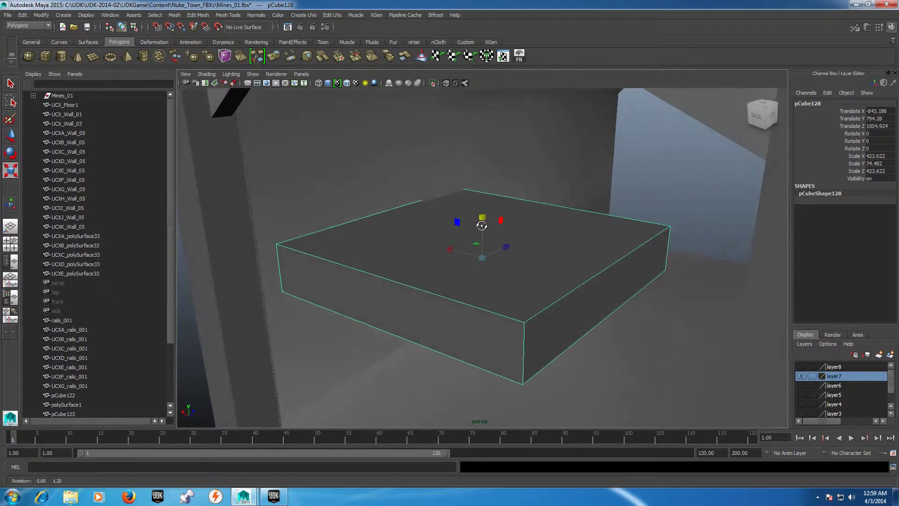
{"action": "scroll", "coordinate": [487, 218], "scroll_direction": "up", "scroll_amount": 3}
{"action": "scroll", "coordinate": [568, 237], "scroll_direction": "down", "scroll_amount": 3}
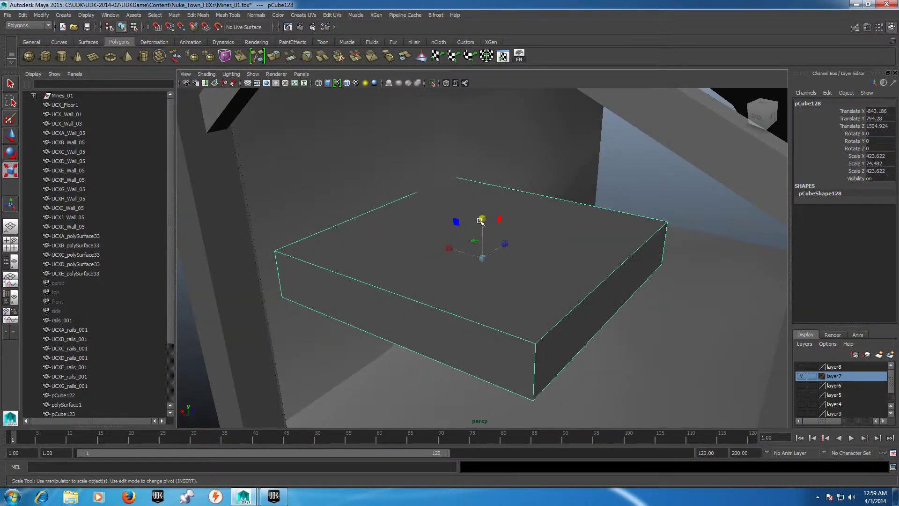
{"action": "left_click_drag", "start_coordinate": [482, 220], "coordinate": [487, 338]}
- Slide the slab sideways under the mine entrance
{"action": "key", "text": "w"}
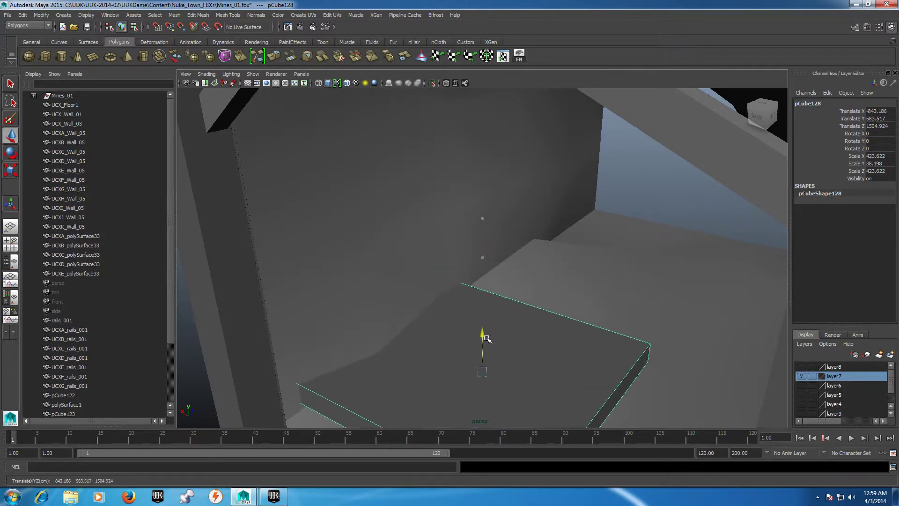
{"action": "key", "text": "f"}
{"action": "scroll", "coordinate": [506, 325], "scroll_direction": "down", "scroll_amount": 5}
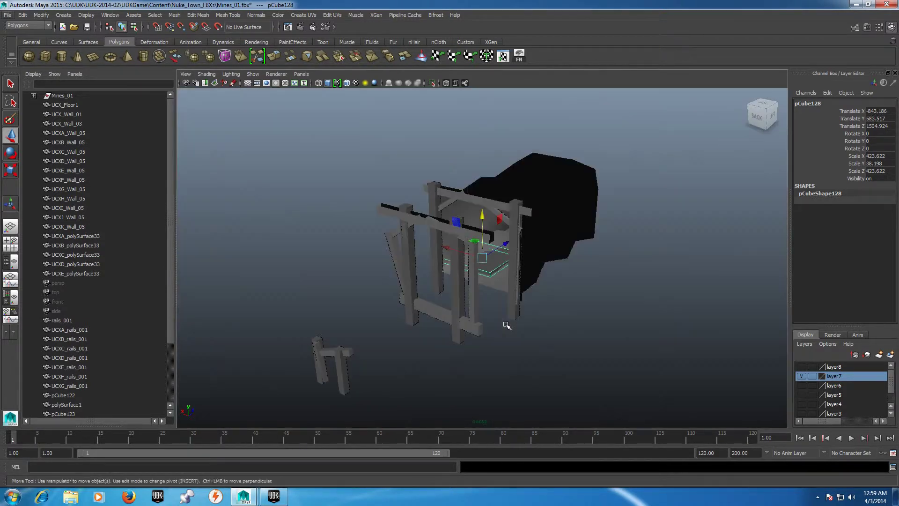
{"action": "left_click_drag", "start_coordinate": [506, 325], "coordinate": [501, 334], "text": "alt"}
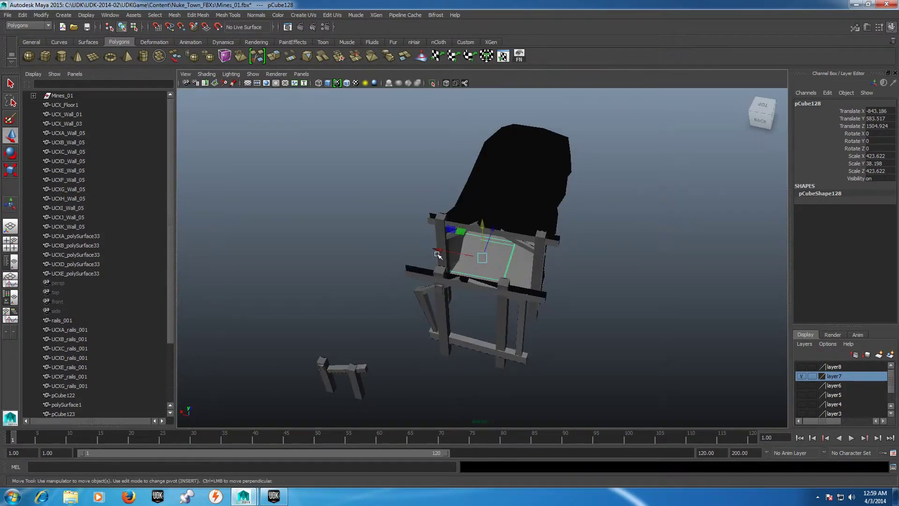
{"action": "mouse_move", "coordinate": [438, 254]}
{"action": "left_mouse_down"}
{"action": "mouse_move", "coordinate": [464, 261]}
{"action": "mouse_move", "coordinate": [439, 256]}
{"action": "left_mouse_up"}
{"action": "key", "text": "e"}
{"action": "key", "text": "r"}
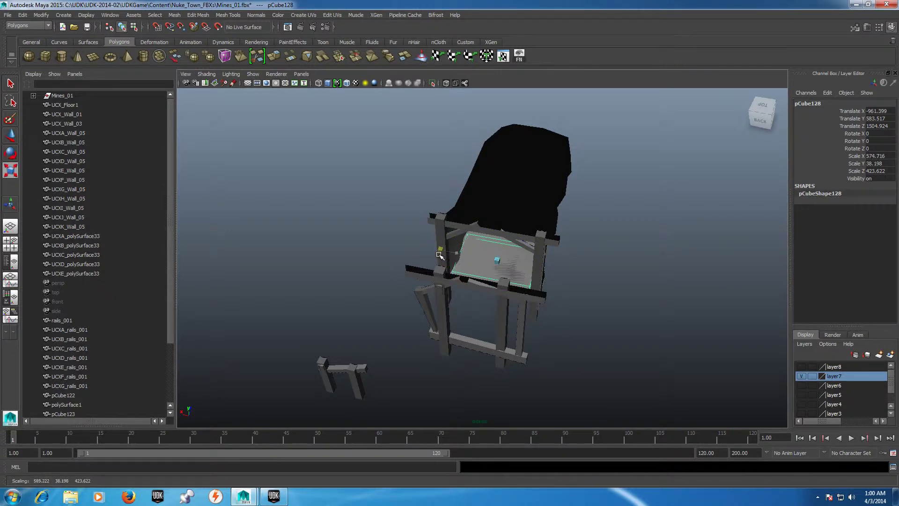
{"action": "key", "text": "f"}
{"action": "mouse_move", "coordinate": [639, 279]}
{"action": "left_mouse_down", "text": "alt"}
{"action": "mouse_move", "coordinate": [609, 275]}
{"action": "mouse_move", "coordinate": [643, 256]}
{"action": "mouse_move", "coordinate": [858, 261]}
{"action": "left_mouse_up", "text": "alt"}
{"action": "mouse_move", "coordinate": [858, 261]}
{"action": "right_mouse_down", "text": "alt"}
{"action": "mouse_move", "coordinate": [532, 305]}
{"action": "mouse_move", "coordinate": [565, 284]}
{"action": "right_mouse_up", "text": "alt"}
{"action": "left_click_drag", "start_coordinate": [564, 284], "coordinate": [548, 275], "text": "alt"}
- Move the slab along the tunnel, enlarge it to cover the floor, and lower it
{"action": "key", "text": "w"}
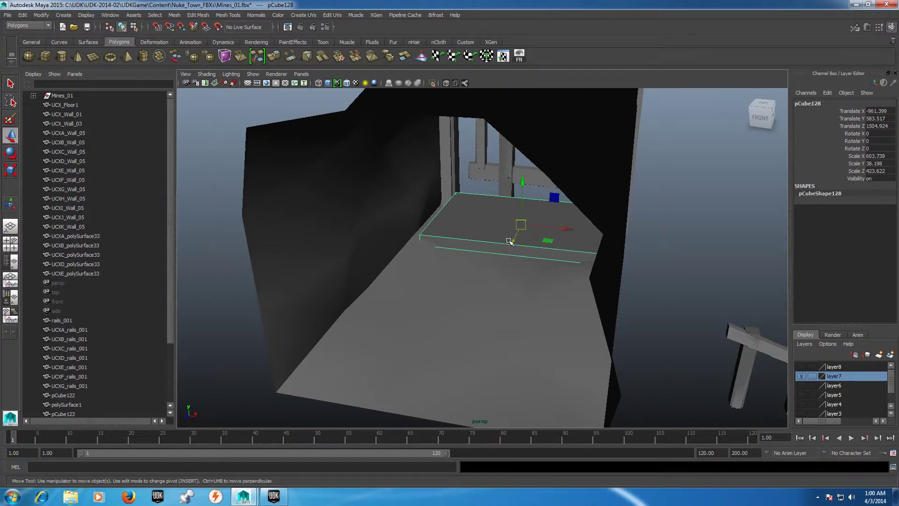
{"action": "left_click_drag", "start_coordinate": [510, 241], "coordinate": [463, 324]}
{"action": "key", "text": "e"}
{"action": "key", "text": "r"}
{"action": "mouse_move", "coordinate": [486, 296]}
{"action": "left_mouse_down"}
{"action": "mouse_move", "coordinate": [505, 300]}
{"action": "mouse_move", "coordinate": [465, 341]}
{"action": "mouse_move", "coordinate": [482, 305]}
{"action": "mouse_move", "coordinate": [498, 298]}
{"action": "left_mouse_up"}
{"action": "key", "text": "w"}
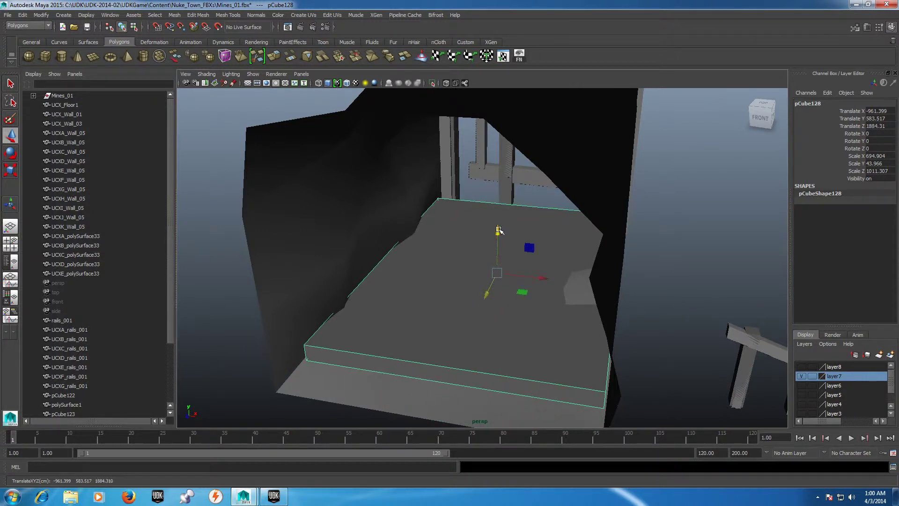
{"action": "left_click_drag", "start_coordinate": [499, 230], "coordinate": [498, 238]}
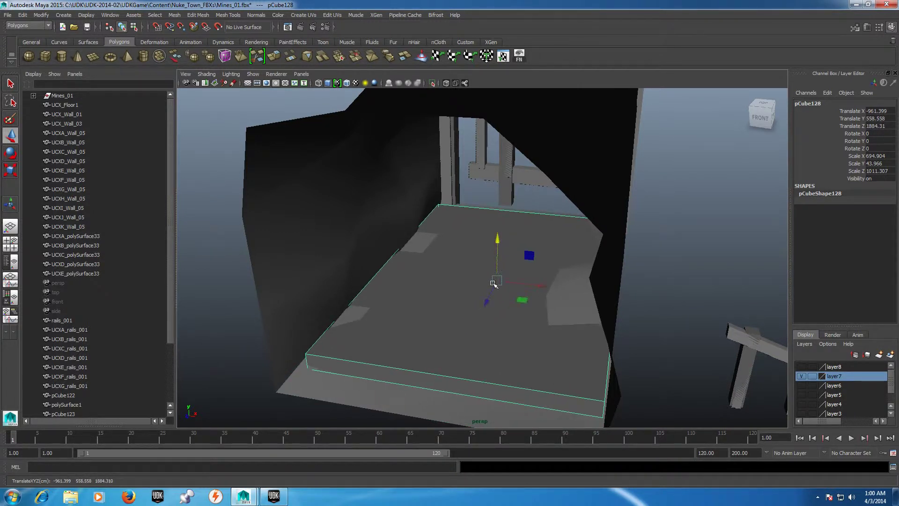
{"action": "mouse_move", "coordinate": [487, 304]}
{"action": "left_mouse_down"}
{"action": "mouse_move", "coordinate": [490, 292]}
{"action": "mouse_move", "coordinate": [489, 298]}
{"action": "left_mouse_up"}
- Line the slab up with the entrance on the floor and duplicate it as pCube129
{"action": "key", "text": "e"}
{"action": "key", "text": "r"}
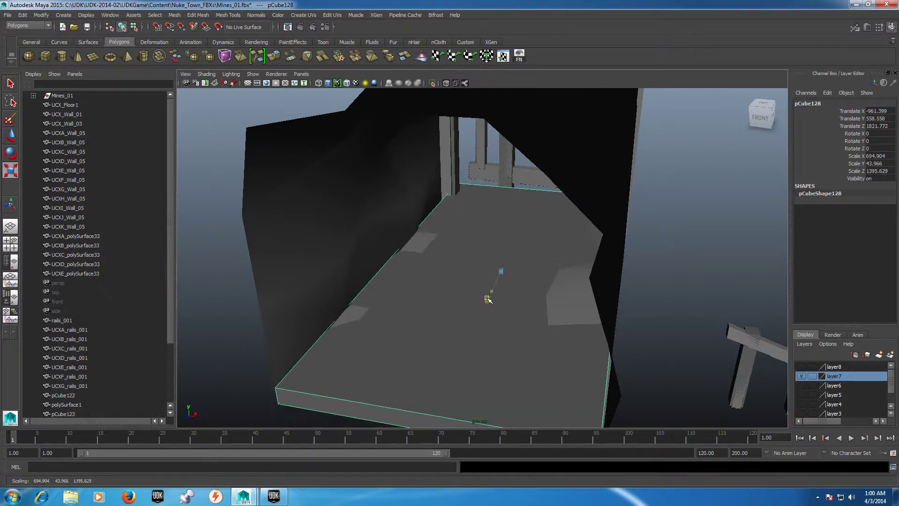
{"action": "key", "text": "w"}
{"action": "mouse_move", "coordinate": [492, 291]}
{"action": "left_mouse_down"}
{"action": "mouse_move", "coordinate": [475, 320]}
{"action": "mouse_move", "coordinate": [483, 316]}
{"action": "left_mouse_up"}
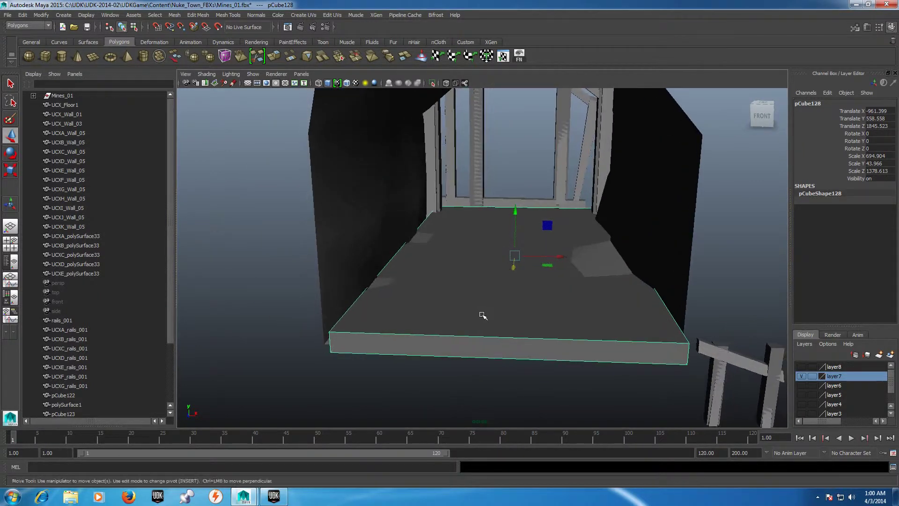
{"action": "left_click_drag", "start_coordinate": [516, 215], "coordinate": [513, 217]}
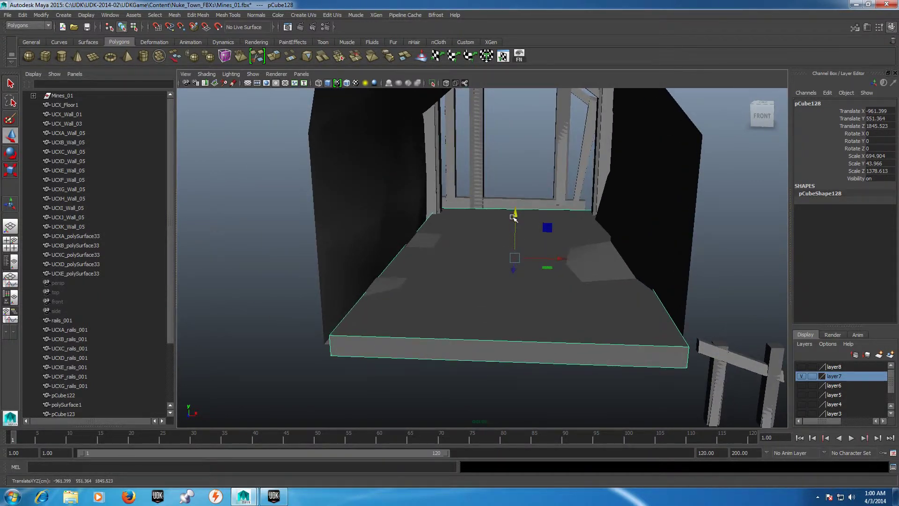
{"action": "key", "text": "ctrl+d"}
- Rotate the slab copy exactly 90 degrees so it stands upright as a wall
{"action": "key", "text": "e"}
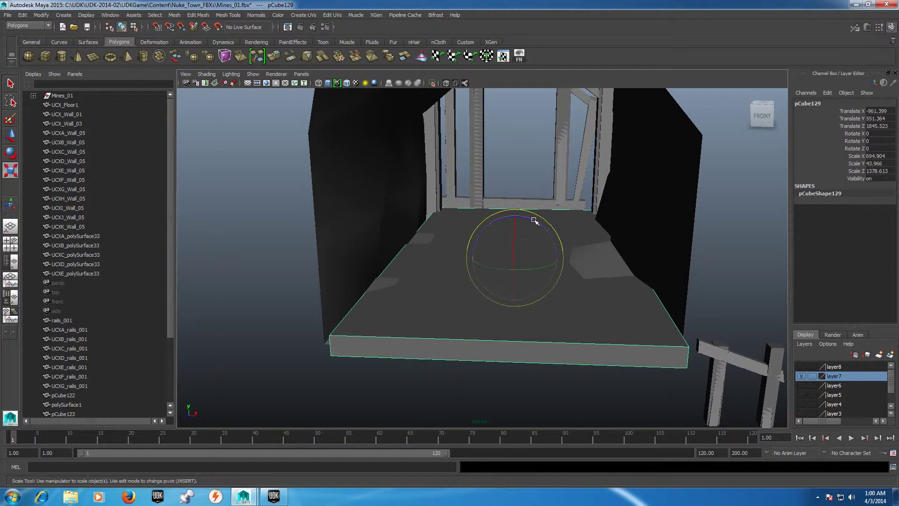
{"action": "key", "text": "w"}
{"action": "key", "text": "e"}
{"action": "left_click_drag", "start_coordinate": [534, 226], "coordinate": [572, 269]}
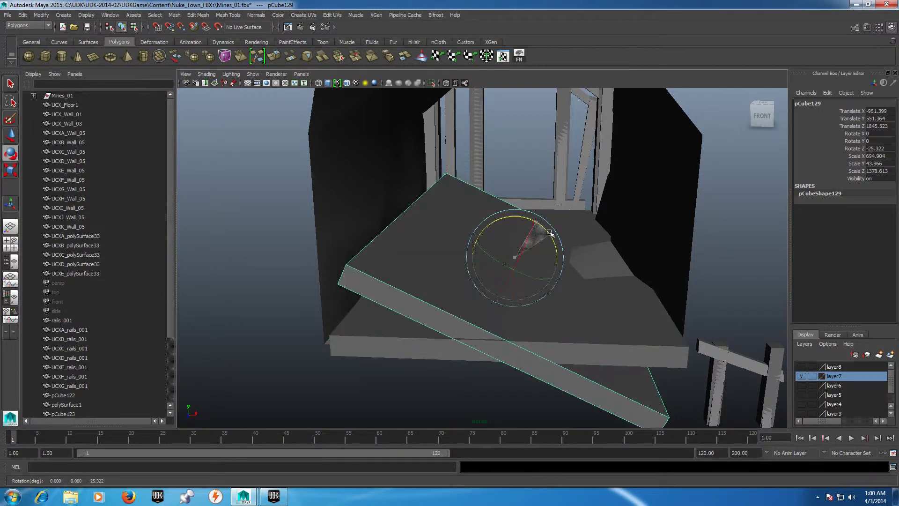
{"action": "double_click", "coordinate": [883, 141]}
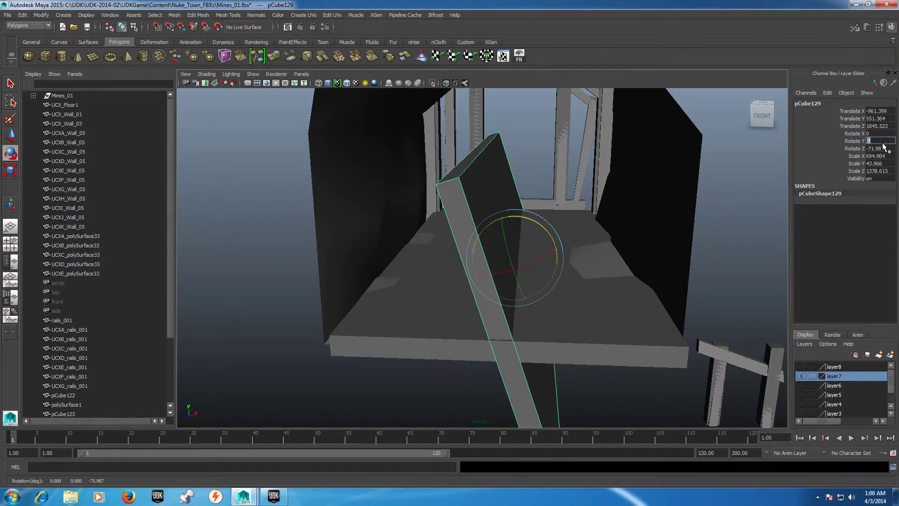
{"action": "type", "text": "90"}
{"action": "key", "text": "Tab"}
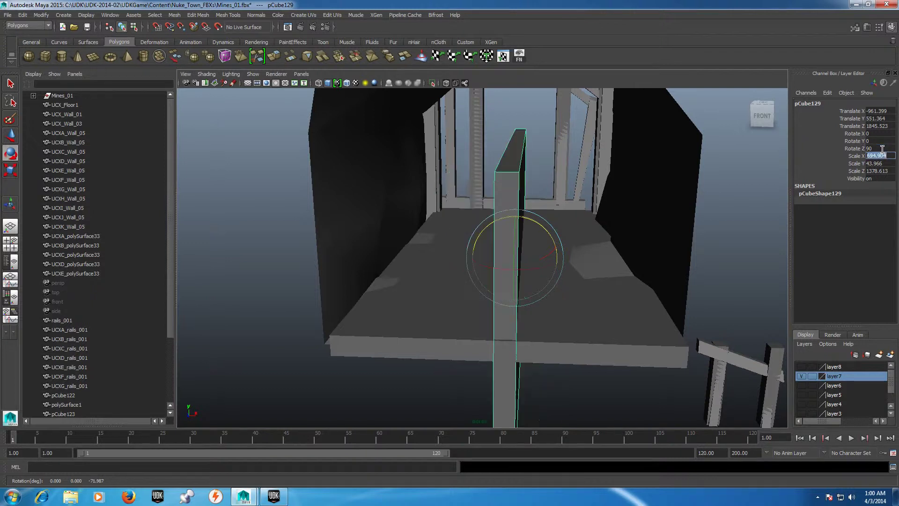
{"action": "type", "text": "w"}
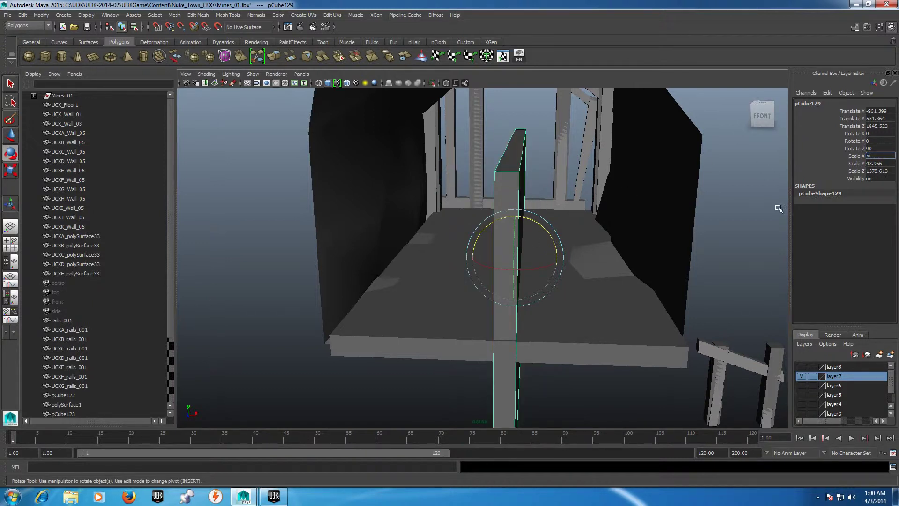
{"action": "key", "text": "Tab"}
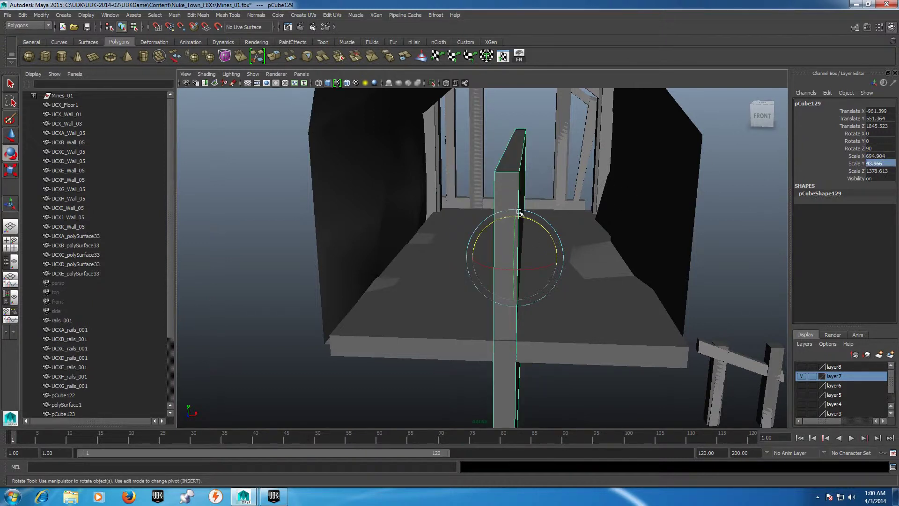
- Raise the wall piece, move it to the tunnel's right side and shorten it
{"action": "key", "text": "w"}
{"action": "left_click_drag", "start_coordinate": [515, 194], "coordinate": [526, 121]}
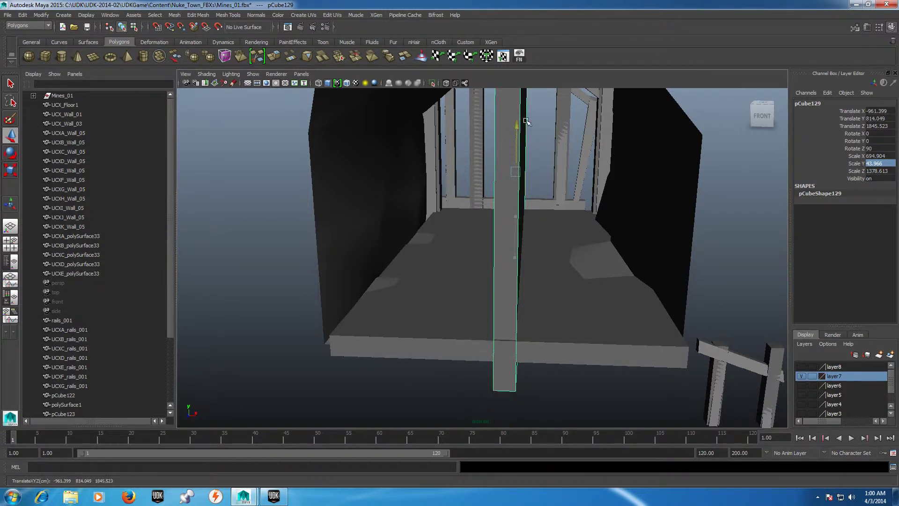
{"action": "left_click_drag", "start_coordinate": [558, 172], "coordinate": [693, 185]}
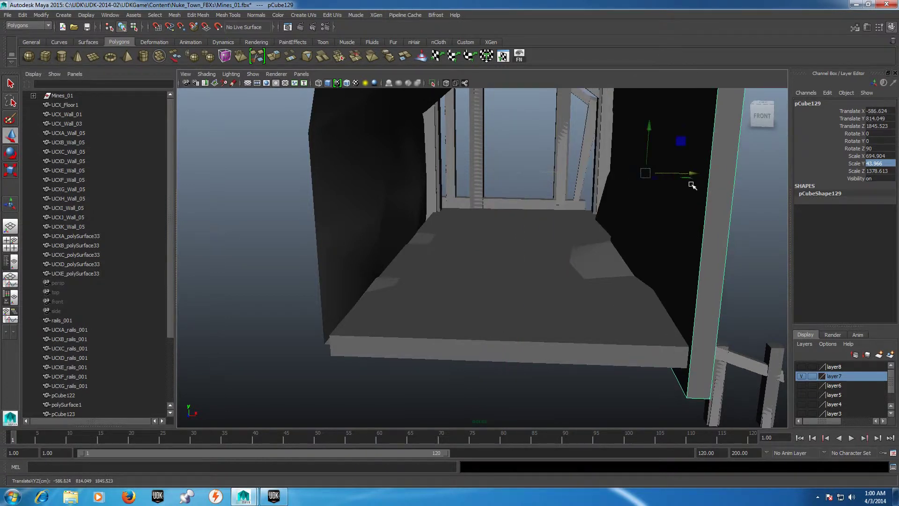
{"action": "left_click_drag", "start_coordinate": [648, 130], "coordinate": [657, 86]}
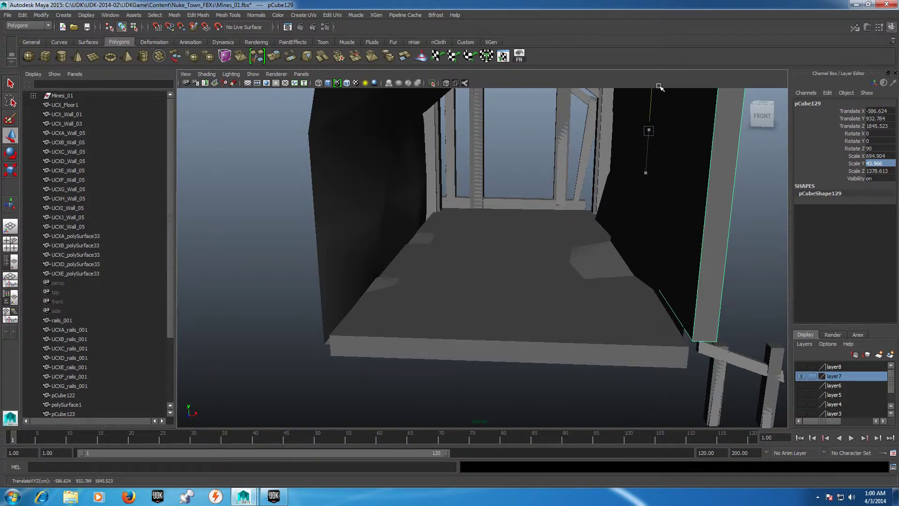
{"action": "key", "text": "r"}
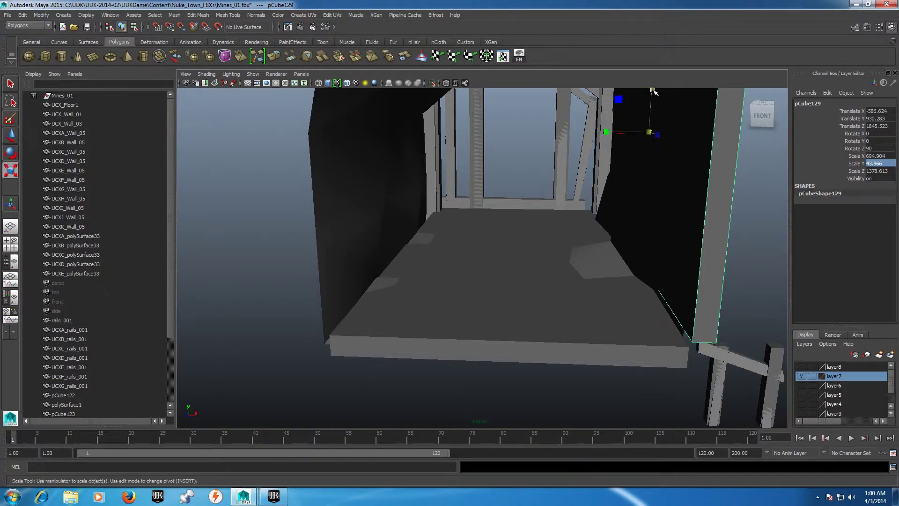
{"action": "left_click_drag", "start_coordinate": [654, 92], "coordinate": [657, 114]}
{"action": "key", "text": "w"}
- Lower the wall slightly and fit it against the right rock face
{"action": "middle_click_drag", "start_coordinate": [663, 231], "coordinate": [623, 246], "text": "alt"}
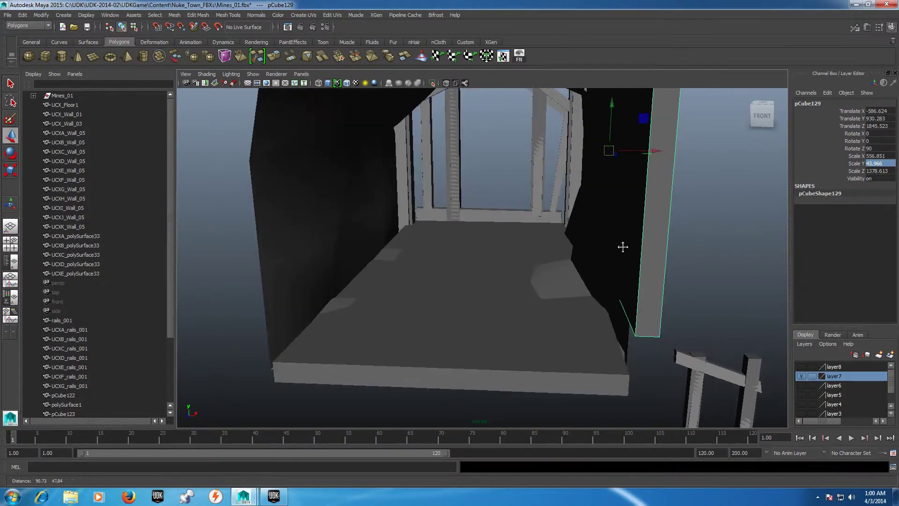
{"action": "scroll", "coordinate": [627, 261], "scroll_direction": "down", "scroll_amount": 3}
{"action": "left_click_drag", "start_coordinate": [631, 269], "coordinate": [643, 273], "text": "alt"}
{"action": "left_click_drag", "start_coordinate": [596, 147], "coordinate": [597, 152]}
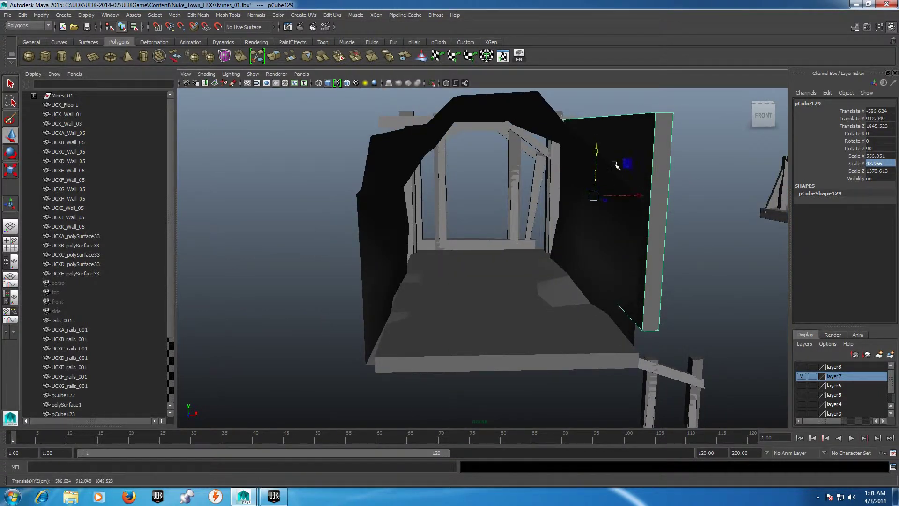
{"action": "left_click_drag", "start_coordinate": [644, 195], "coordinate": [629, 202]}
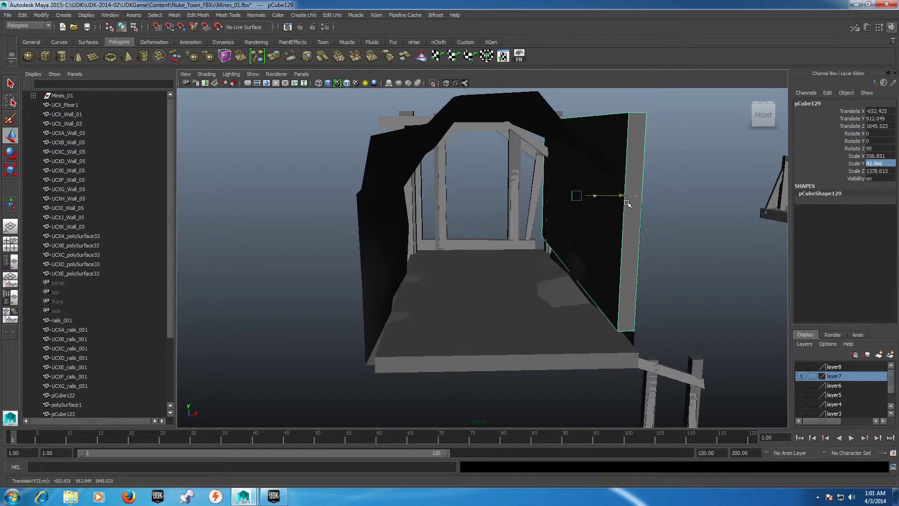
{"action": "left_click_drag", "start_coordinate": [591, 220], "coordinate": [596, 222], "text": "alt"}
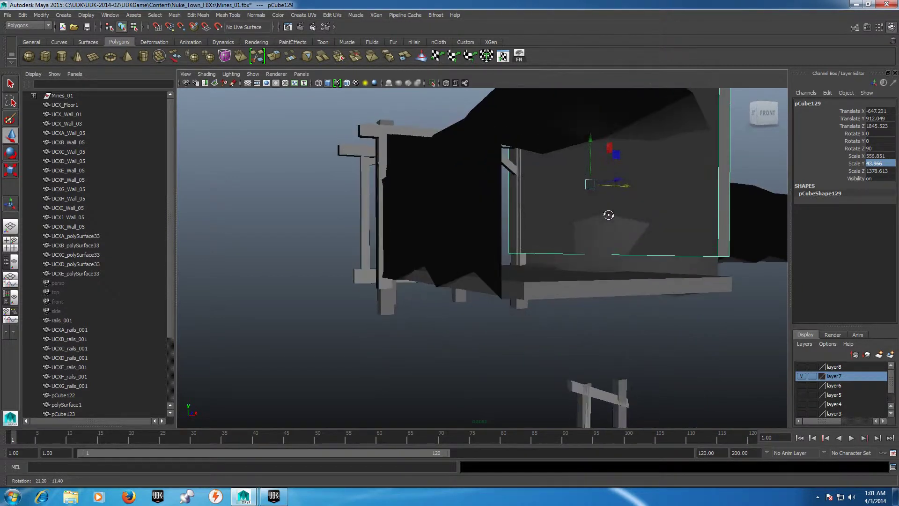
{"action": "left_click_drag", "start_coordinate": [588, 143], "coordinate": [589, 148]}
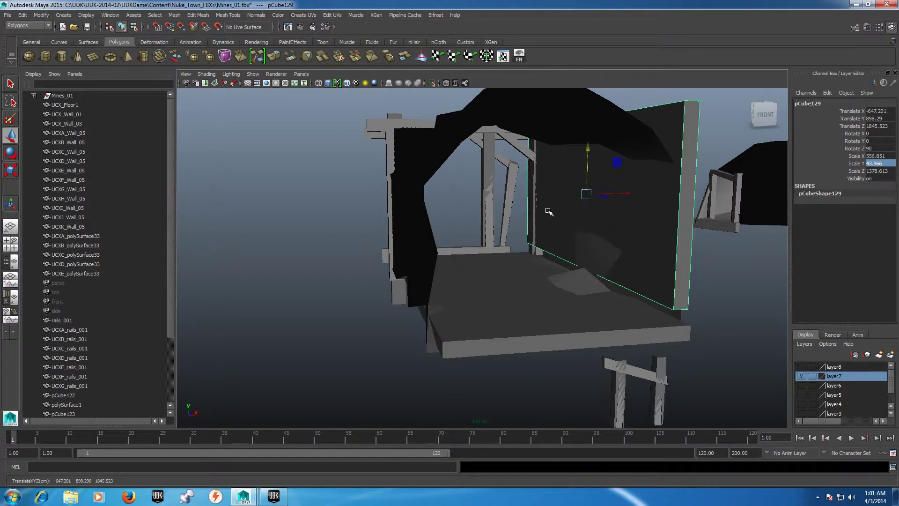
{"action": "left_click_drag", "start_coordinate": [549, 212], "coordinate": [522, 214], "text": "alt"}
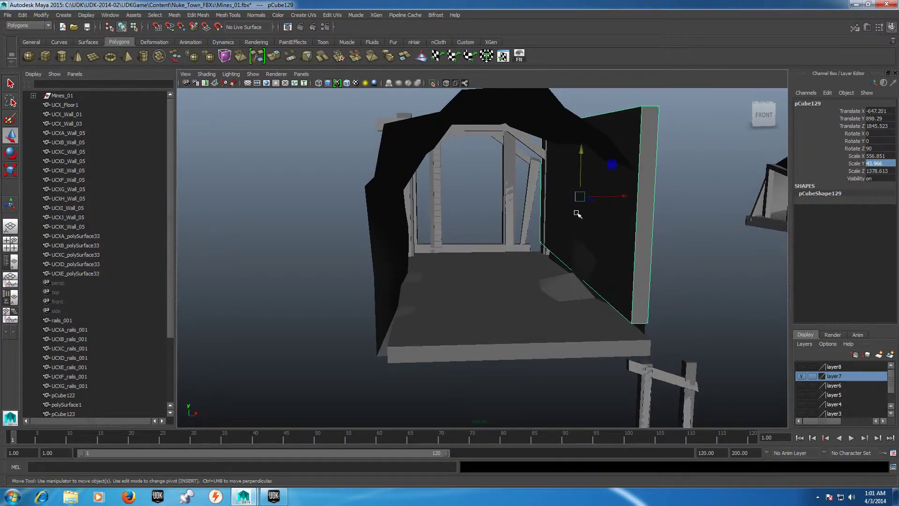
- Duplicate the right wall to the tunnel's left side as pCube130 and align it along X
{"action": "key", "text": "ctrl+d"}
{"action": "mouse_move", "coordinate": [623, 196]}
{"action": "left_mouse_down"}
{"action": "mouse_move", "coordinate": [433, 220]}
{"action": "mouse_move", "coordinate": [443, 220]}
{"action": "left_mouse_up"}
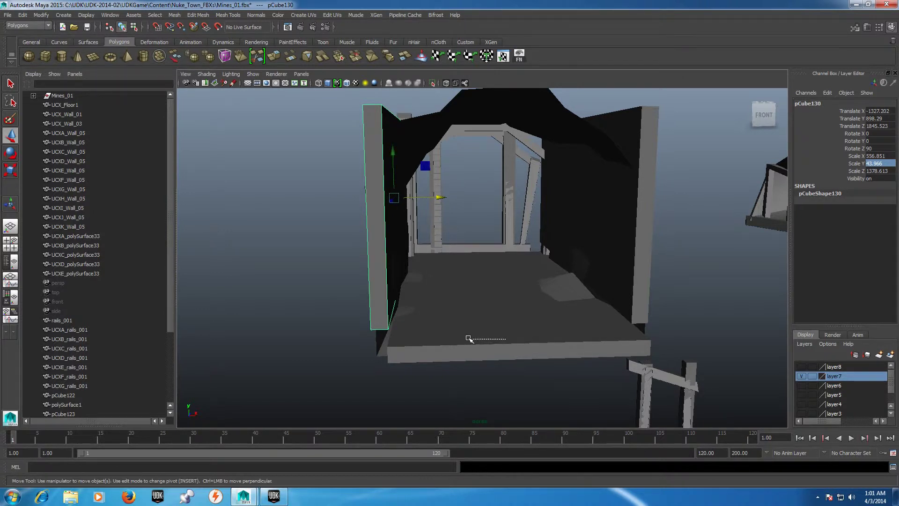
{"action": "left_click_drag", "start_coordinate": [549, 278], "coordinate": [519, 280], "text": "alt"}
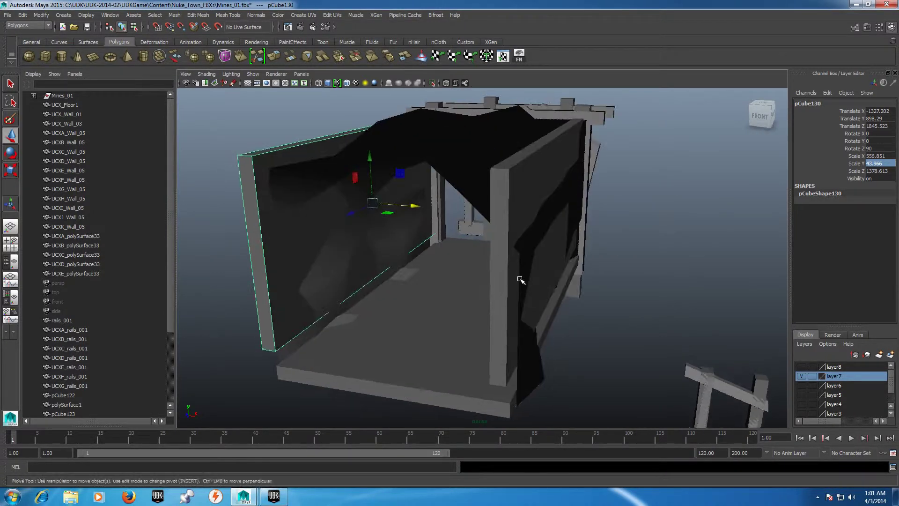
{"action": "left_click_drag", "start_coordinate": [419, 208], "coordinate": [424, 210]}
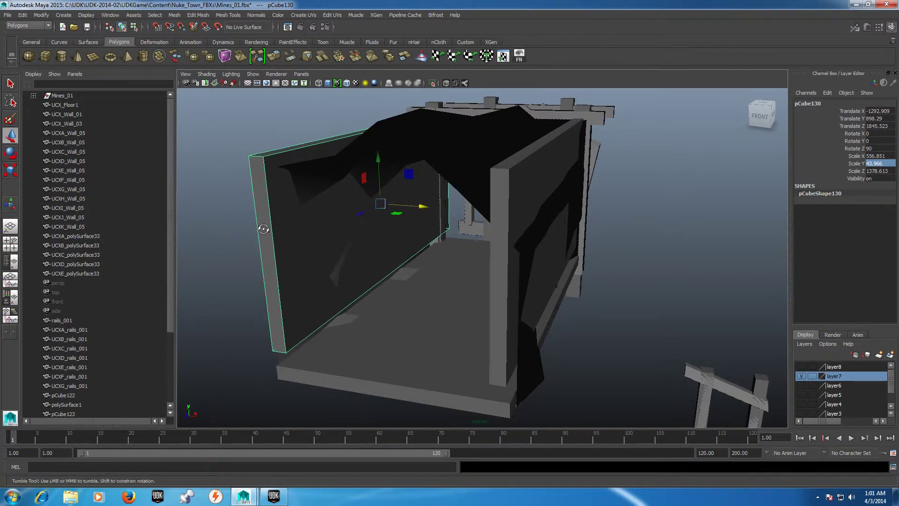
- Duplicate the floor box pCube128 and keep the floor box selected
{"action": "left_click_drag", "start_coordinate": [261, 230], "coordinate": [498, 325], "text": "alt"}
{"action": "left_click", "coordinate": [488, 328]}
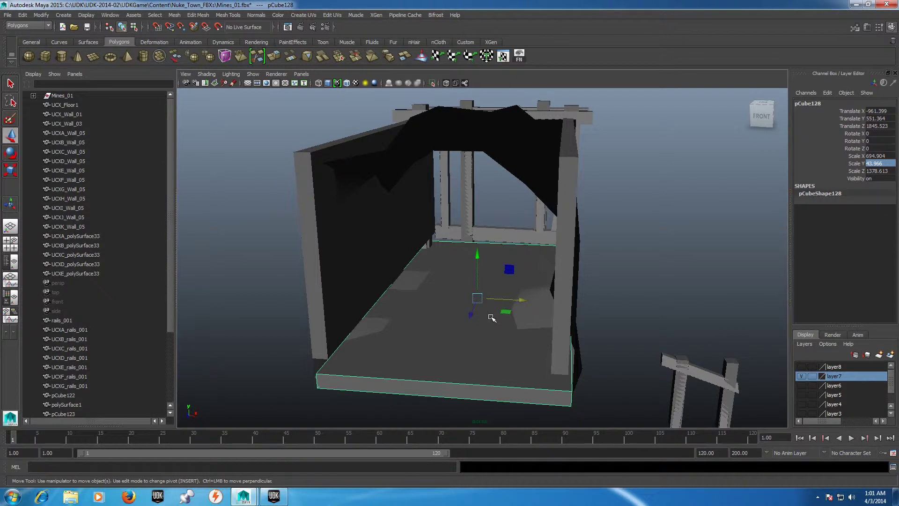
{"action": "key", "text": "ctrl+d"}
{"action": "left_click", "coordinate": [477, 248]}
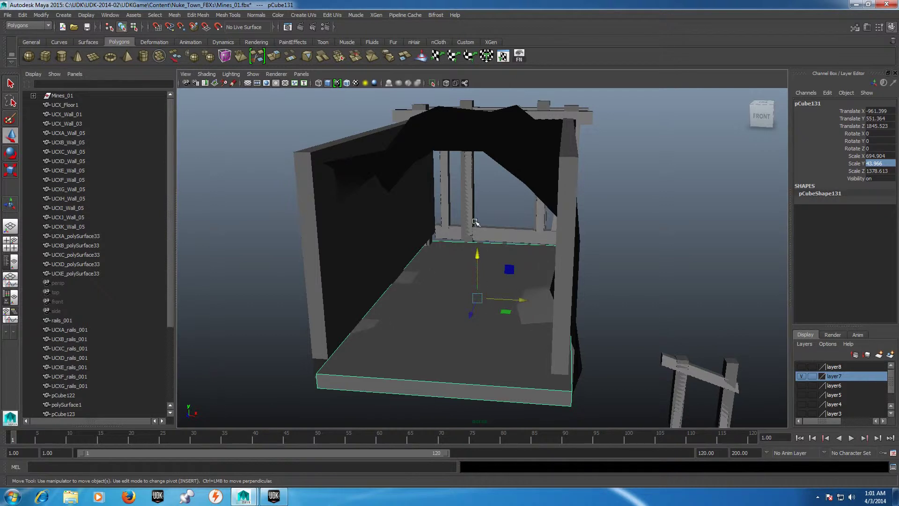
{"action": "left_click", "coordinate": [479, 180]}
{"action": "left_click", "coordinate": [481, 299]}
- Raise the floor copy to roof height, narrow it along X and lift it flush with the tunnel top
{"action": "left_click_drag", "start_coordinate": [476, 260], "coordinate": [497, 97]}
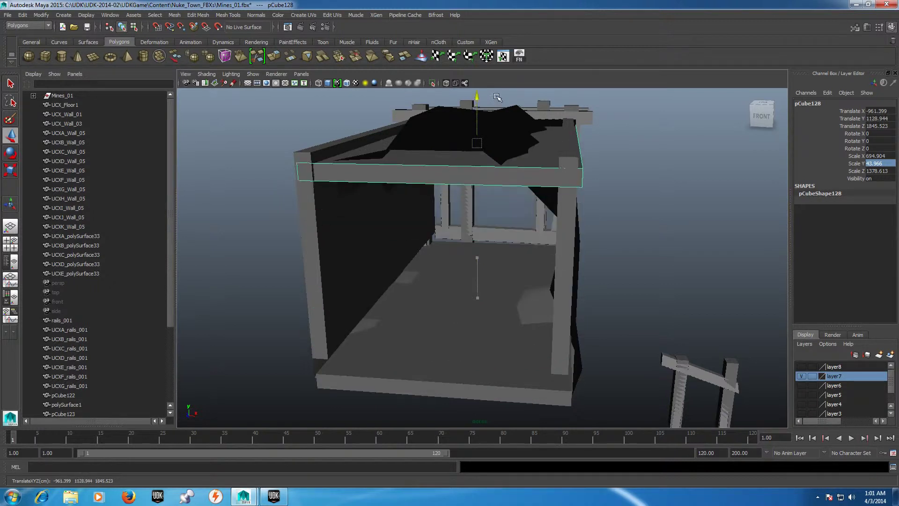
{"action": "key", "text": "r"}
{"action": "left_click_drag", "start_coordinate": [518, 148], "coordinate": [507, 145]}
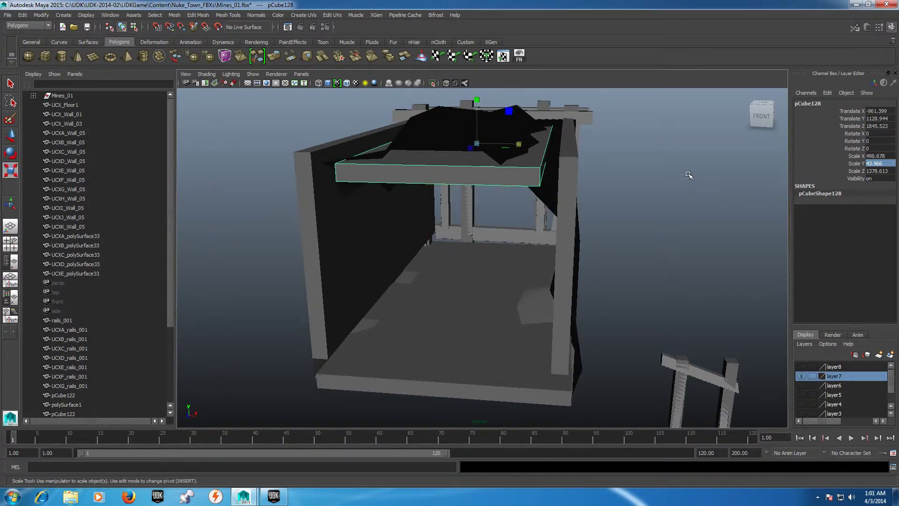
{"action": "left_click_drag", "start_coordinate": [689, 175], "coordinate": [631, 197], "text": "alt"}
{"action": "right_click_drag", "start_coordinate": [632, 197], "coordinate": [632, 193], "text": "alt"}
{"action": "left_click_drag", "start_coordinate": [631, 192], "coordinate": [616, 219], "text": "alt"}
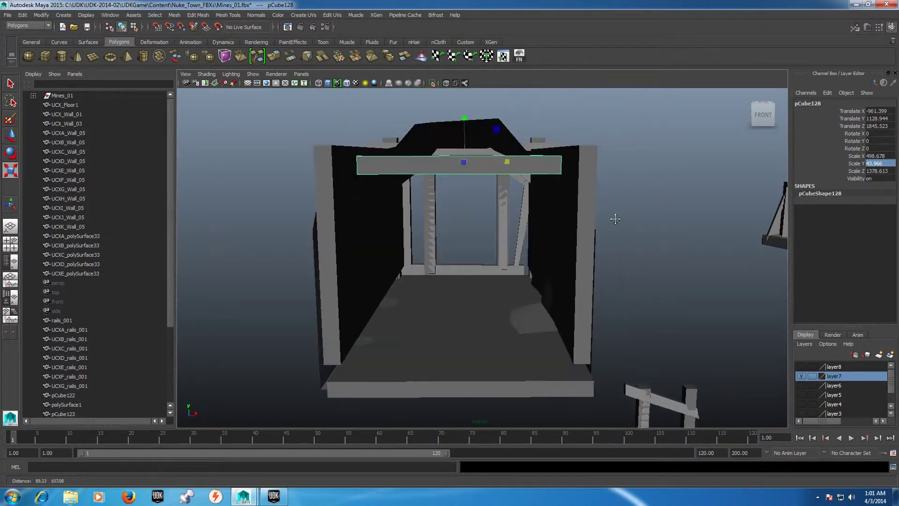
{"action": "key", "text": "w"}
{"action": "left_click_drag", "start_coordinate": [461, 110], "coordinate": [465, 100]}
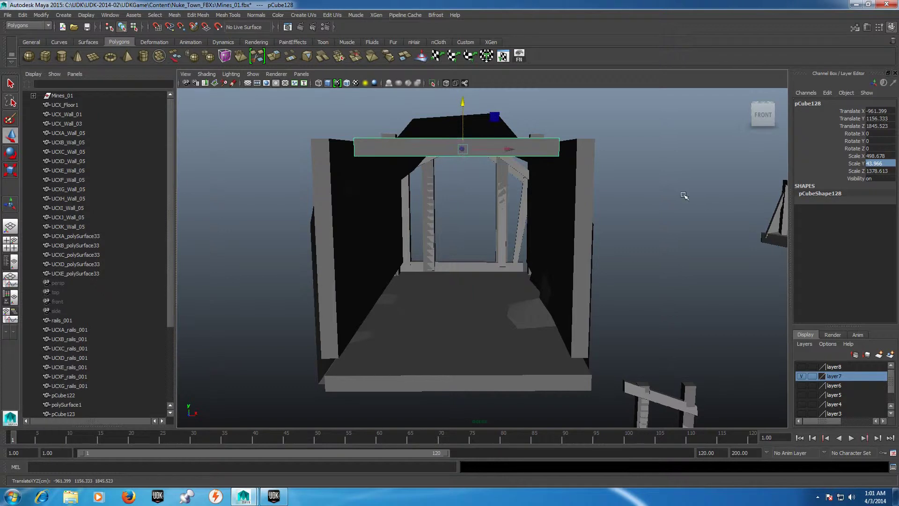
{"action": "left_click_drag", "start_coordinate": [683, 195], "coordinate": [693, 231], "text": "alt"}
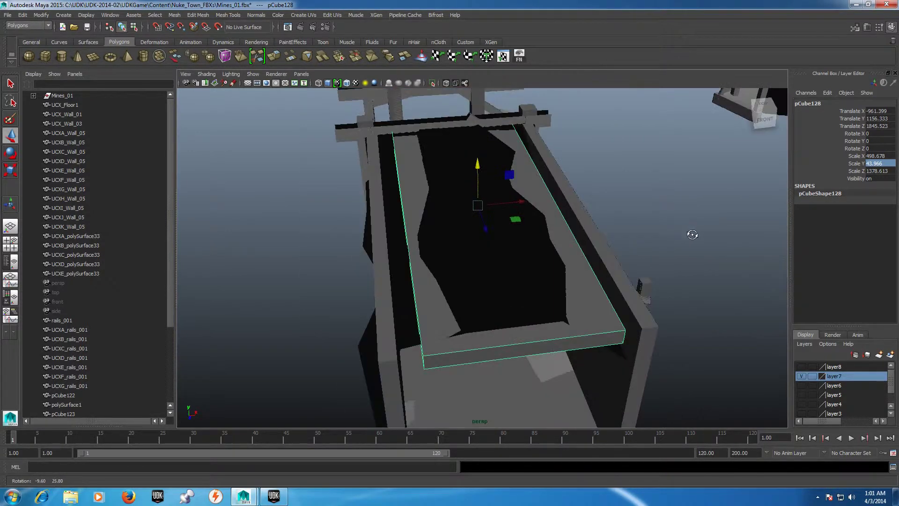
{"action": "mouse_move", "coordinate": [601, 280]}
{"action": "left_mouse_down", "text": "alt"}
{"action": "mouse_move", "coordinate": [731, 258]}
{"action": "mouse_move", "coordinate": [671, 267]}
{"action": "mouse_move", "coordinate": [685, 243]}
{"action": "mouse_move", "coordinate": [830, 249]}
{"action": "mouse_move", "coordinate": [690, 257]}
{"action": "left_mouse_up", "text": "alt"}
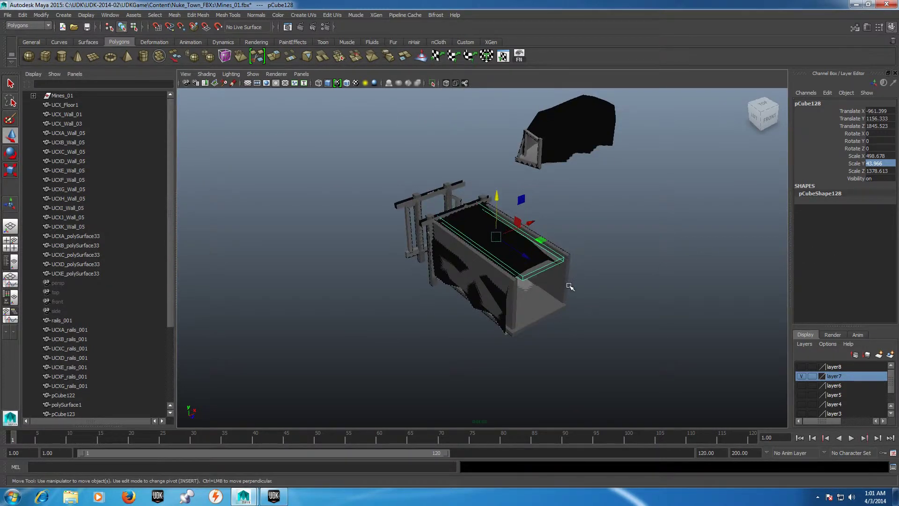
- Duplicate the bottom, side and front wall boxes and move the copy off to the right
{"action": "left_click_drag", "start_coordinate": [167, 296], "coordinate": [170, 322]}
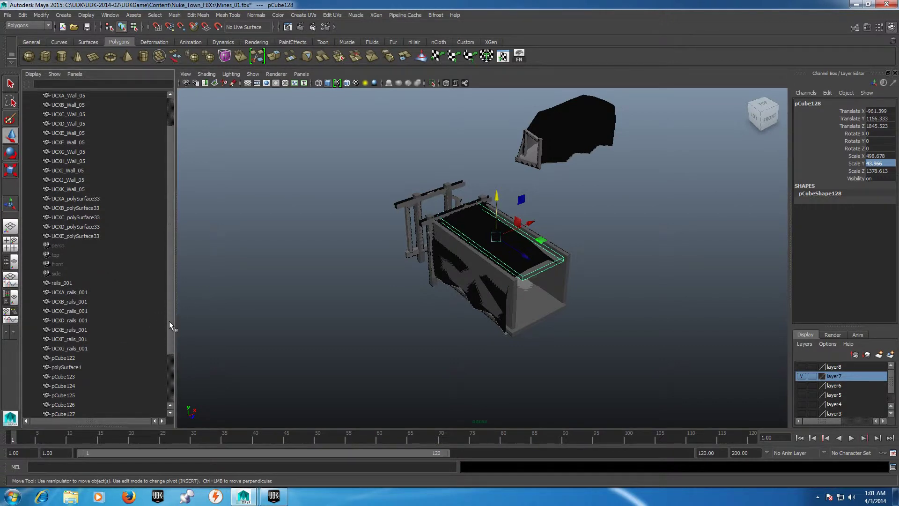
{"action": "left_click", "coordinate": [540, 317], "text": "shift"}
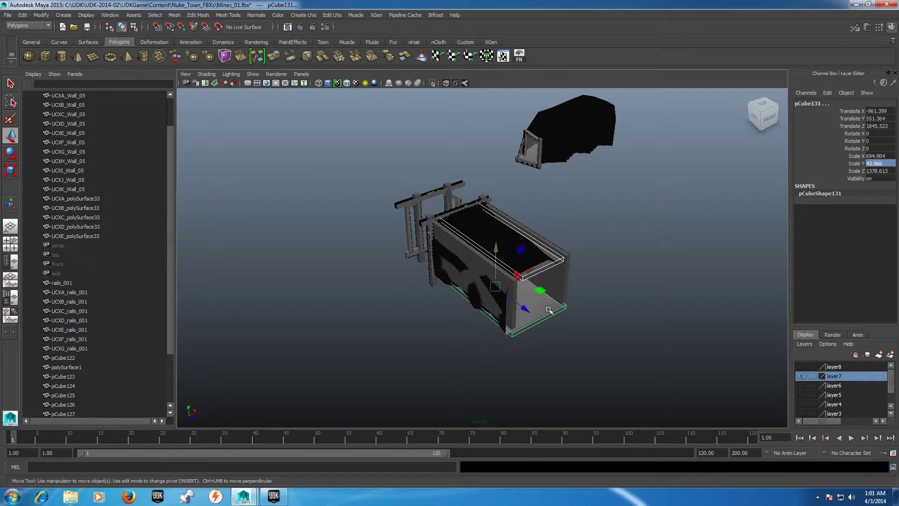
{"action": "left_click", "coordinate": [542, 297], "text": "shift"}
{"action": "left_click", "coordinate": [519, 313], "text": "shift"}
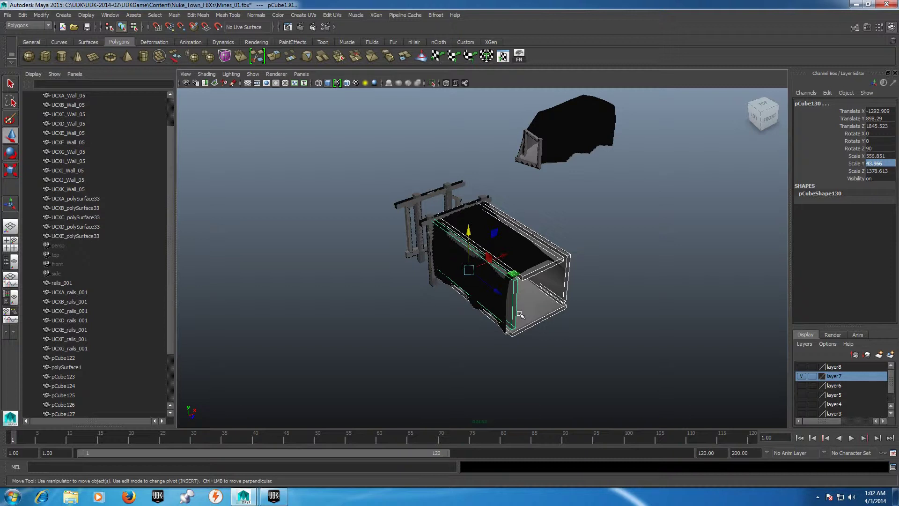
{"action": "key", "text": "ctrl+d"}
{"action": "left_click_drag", "start_coordinate": [490, 257], "coordinate": [615, 163]}
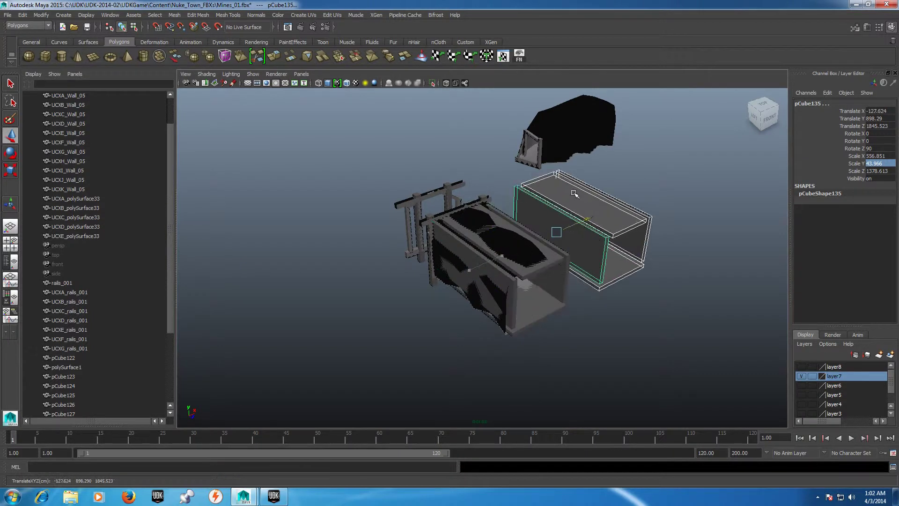
- Try tilting the copy, undo it, and group the copied boxes as group7
{"action": "key", "text": "e"}
{"action": "left_click_drag", "start_coordinate": [593, 230], "coordinate": [615, 232]}
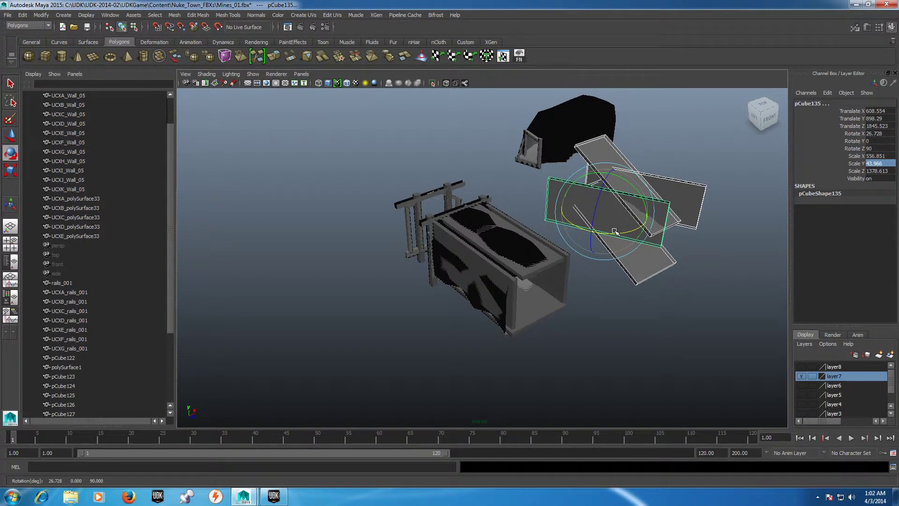
{"action": "key", "text": "ctrl+z"}
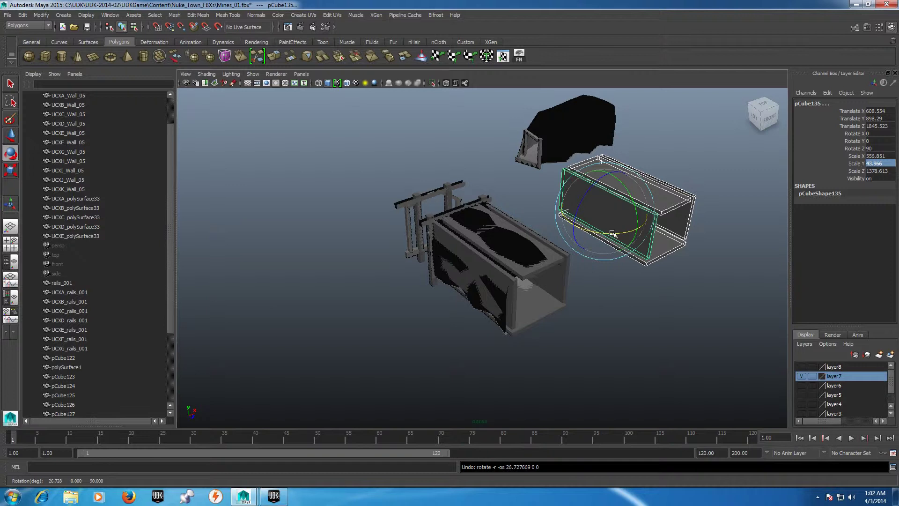
{"action": "key", "text": "ctrl+g"}
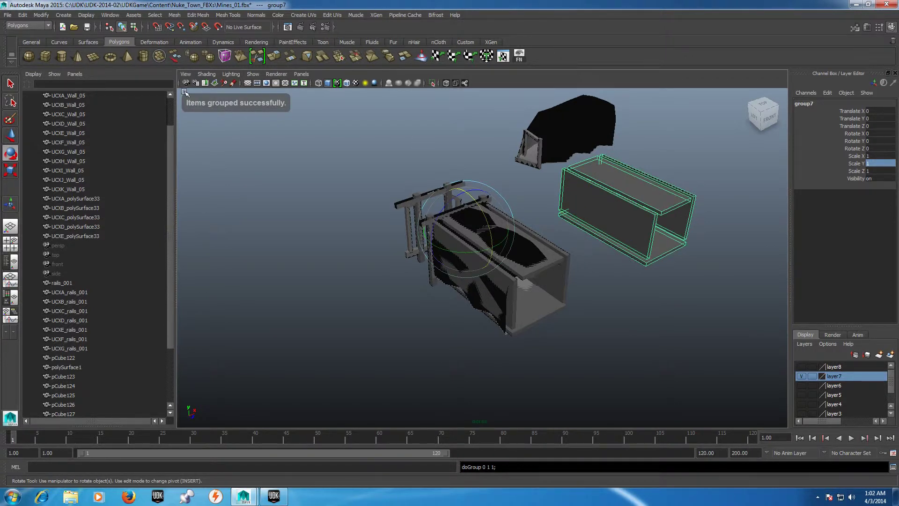
- Centre group7's pivot with Modify > Center Pivot, cancelling Prefix Hierarchy Names
{"action": "left_click", "coordinate": [38, 16]}
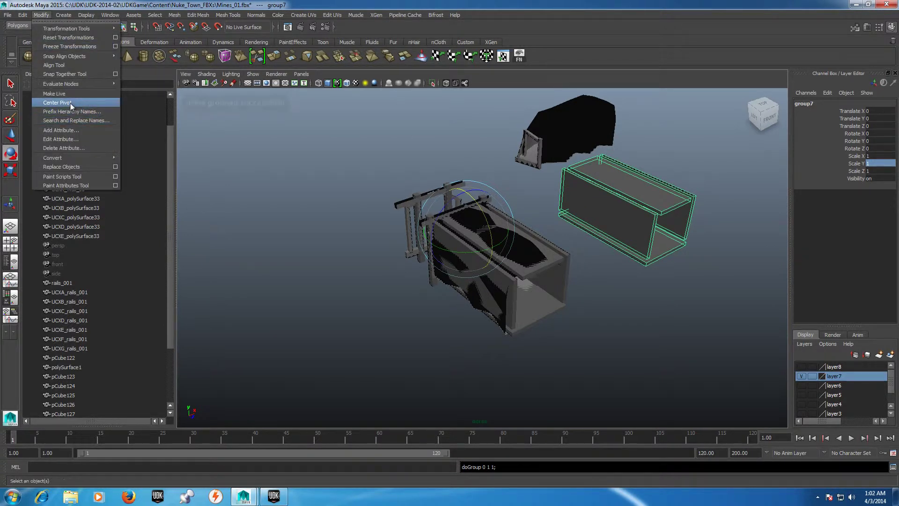
{"action": "left_click", "coordinate": [56, 102]}
{"action": "left_click", "coordinate": [470, 258]}
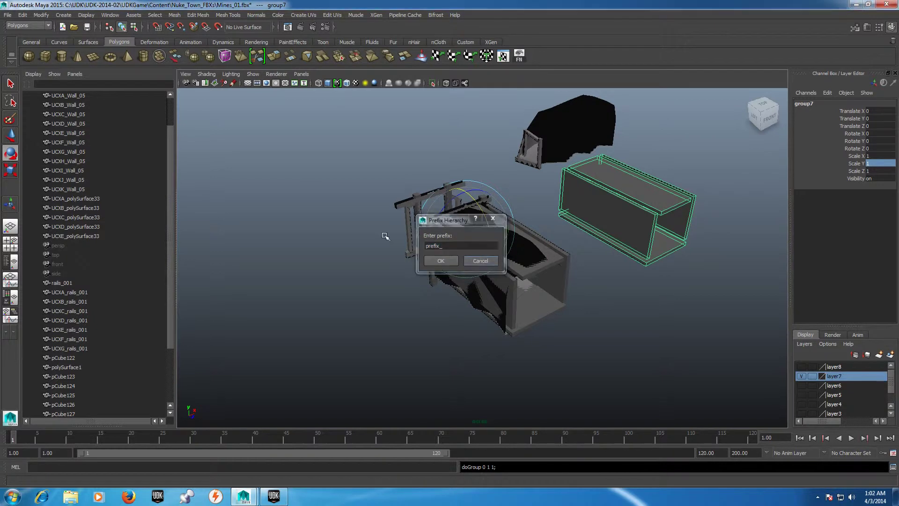
{"action": "left_click", "coordinate": [42, 16]}
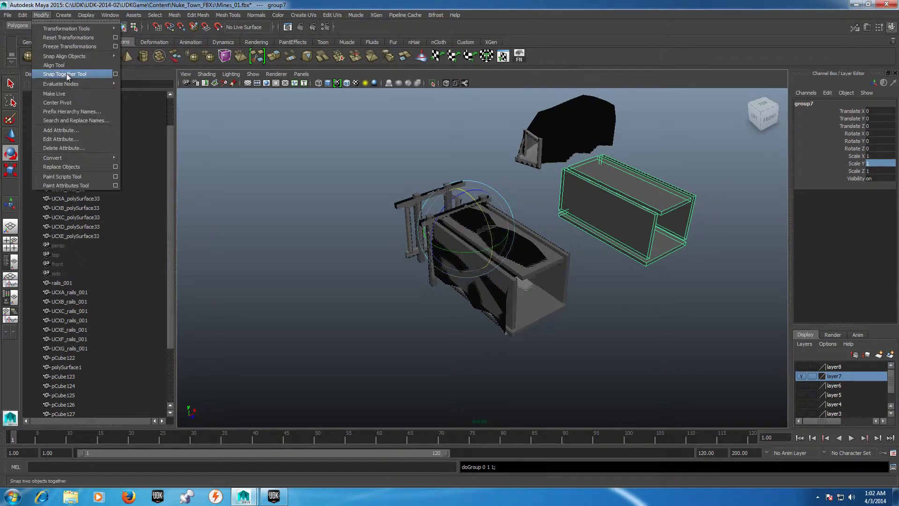
{"action": "left_click", "coordinate": [64, 103]}
- Rotate group7 to exactly 90 degrees on Y, then clear the selection
{"action": "key", "text": "r"}
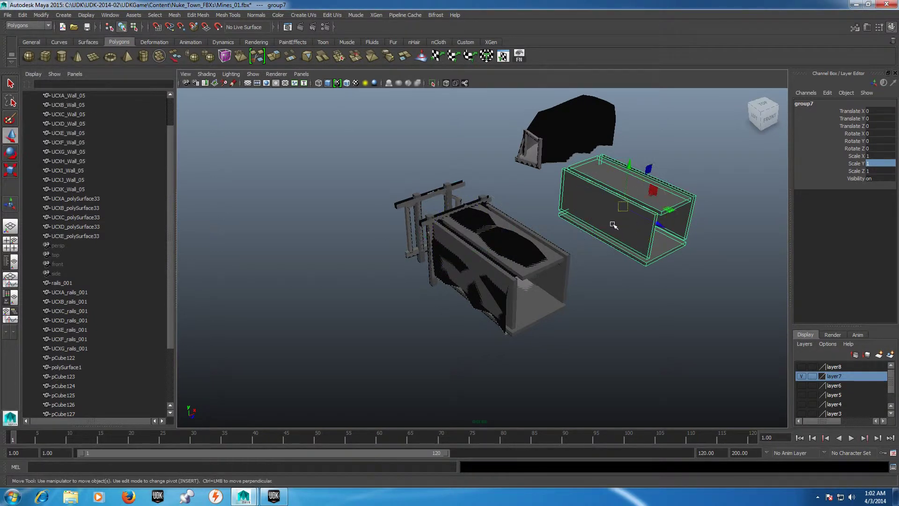
{"action": "key", "text": "e"}
{"action": "key", "text": "r"}
{"action": "key", "text": "e"}
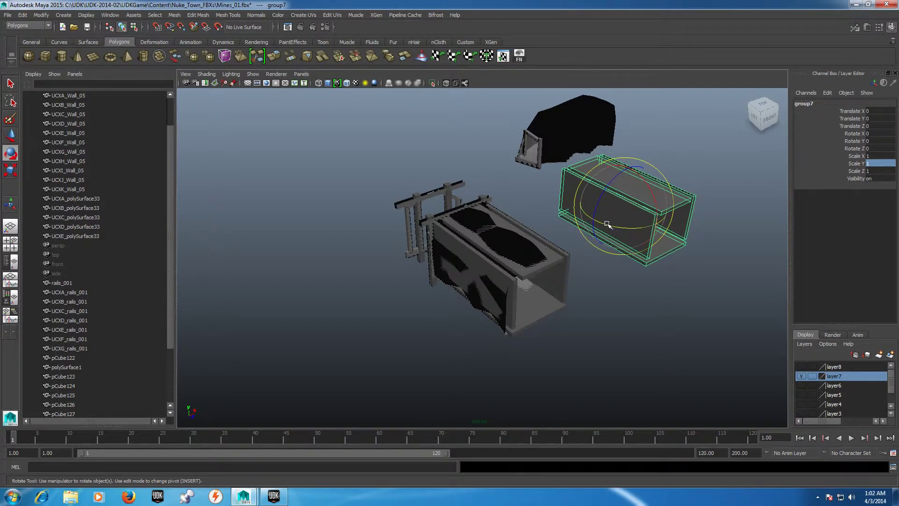
{"action": "left_click_drag", "start_coordinate": [608, 224], "coordinate": [665, 221]}
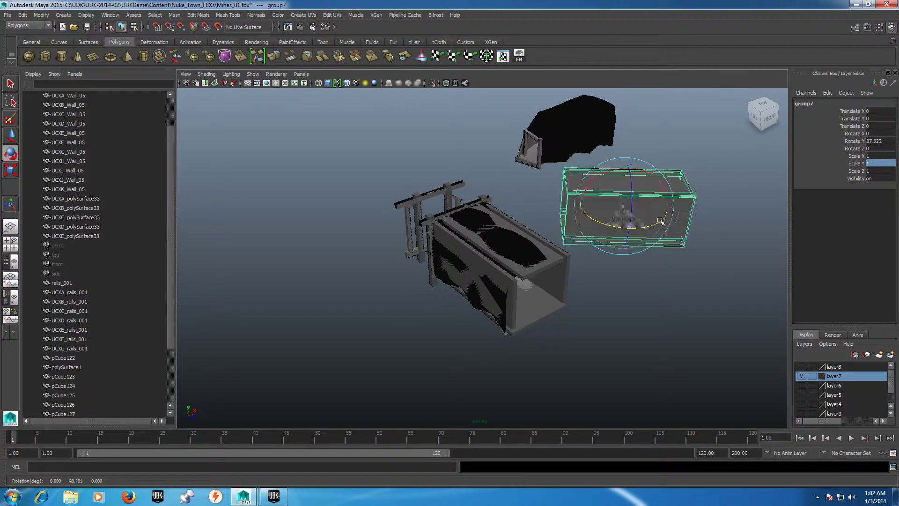
{"action": "double_click", "coordinate": [882, 140]}
{"action": "type", "text": "90"}
{"action": "key", "text": "Tab"}
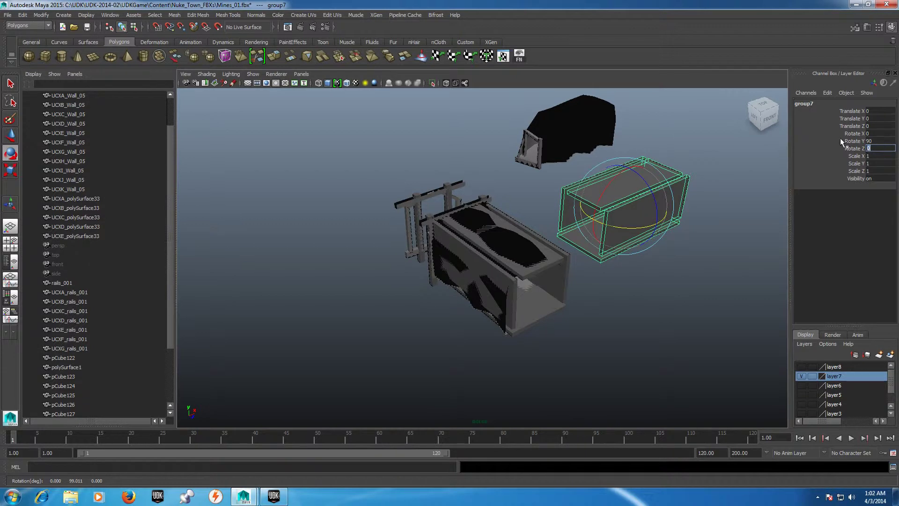
{"action": "type", "text": "w"}
{"action": "left_click", "coordinate": [667, 295]}
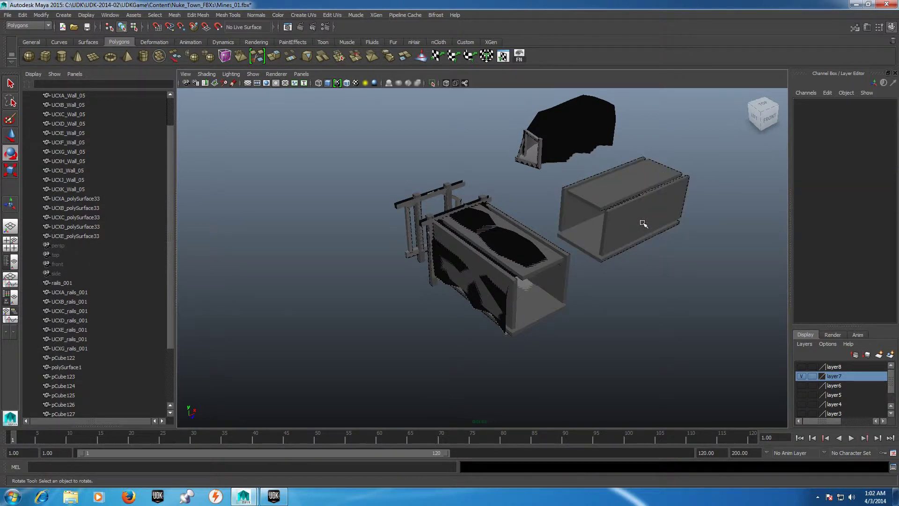
{"action": "left_click", "coordinate": [644, 224]}
{"action": "key", "text": "w"}
{"action": "left_click", "coordinate": [658, 276]}
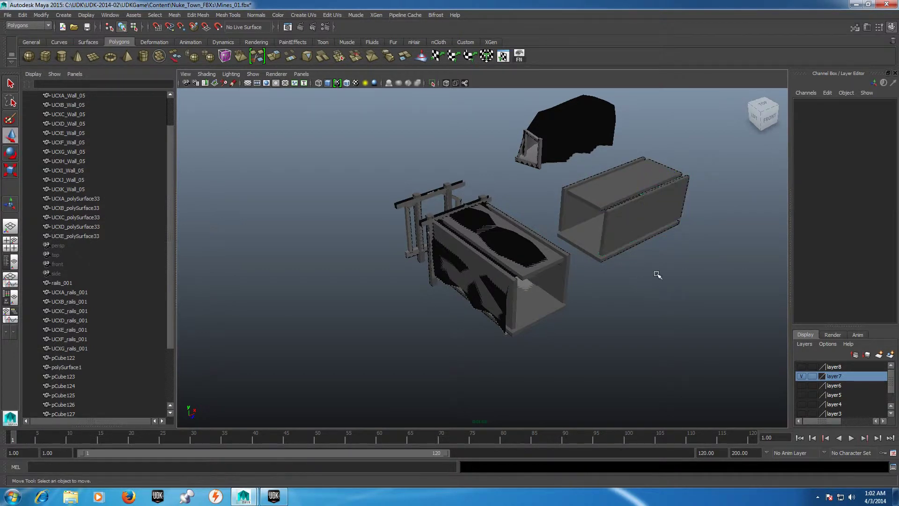
- Select group7 and move it along Z and X to line it up around the tunnel model
{"action": "left_click", "coordinate": [637, 172]}
{"action": "left_click_drag", "start_coordinate": [167, 314], "coordinate": [118, 382]}
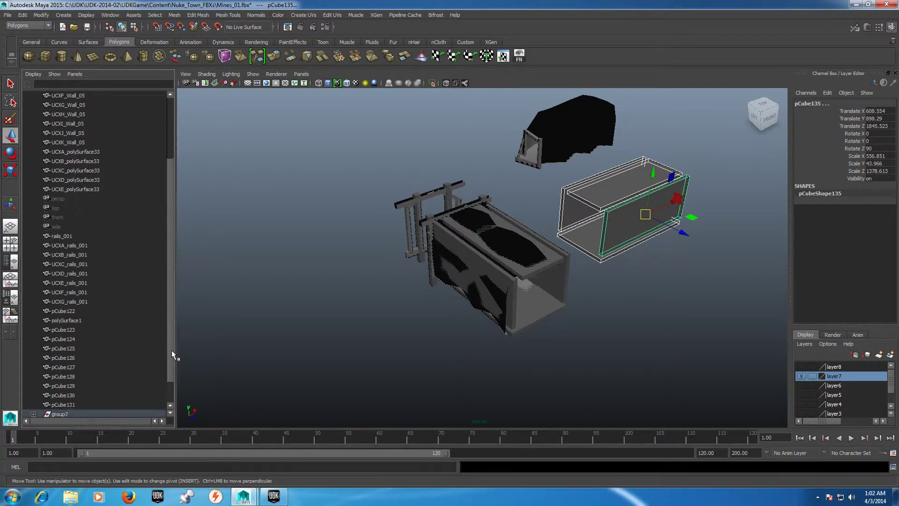
{"action": "left_click", "coordinate": [59, 386]}
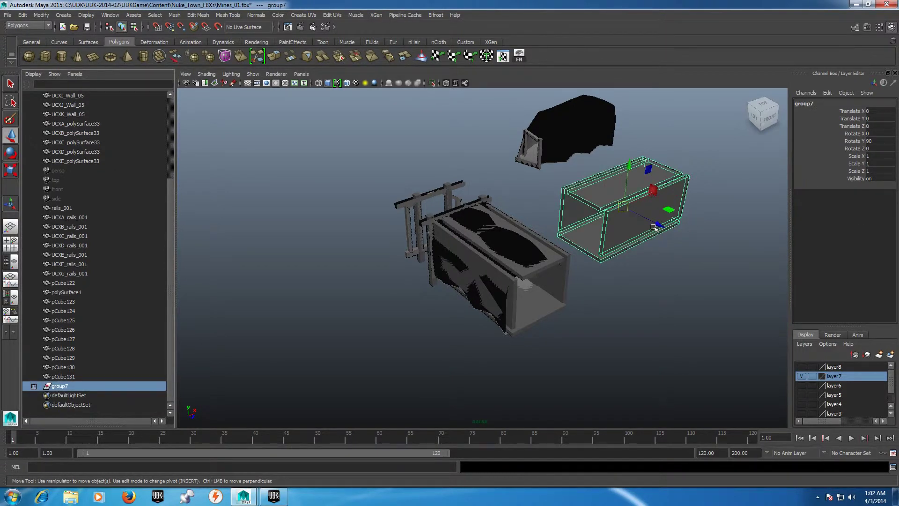
{"action": "mouse_move", "coordinate": [655, 228]}
{"action": "left_mouse_down"}
{"action": "mouse_move", "coordinate": [529, 169]}
{"action": "mouse_move", "coordinate": [540, 173]}
{"action": "left_mouse_up"}
{"action": "key", "text": "f"}
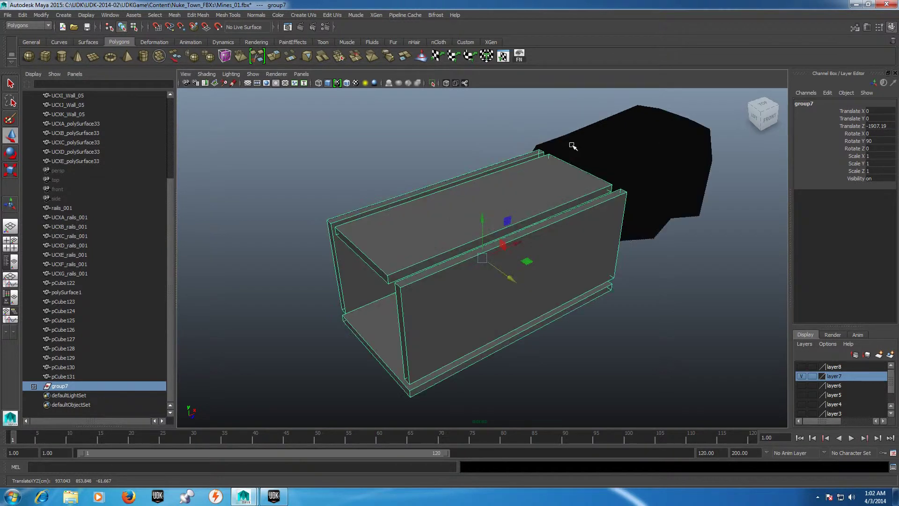
{"action": "left_click_drag", "start_coordinate": [519, 243], "coordinate": [657, 187]}
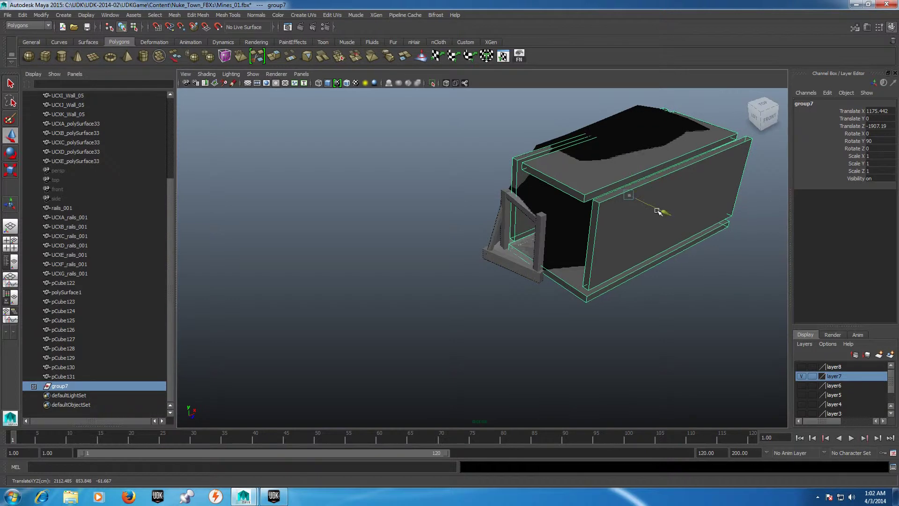
{"action": "mouse_move", "coordinate": [626, 171]}
{"action": "left_mouse_down"}
{"action": "mouse_move", "coordinate": [642, 210]}
{"action": "mouse_move", "coordinate": [443, 230]}
{"action": "mouse_move", "coordinate": [452, 259]}
{"action": "left_mouse_up"}
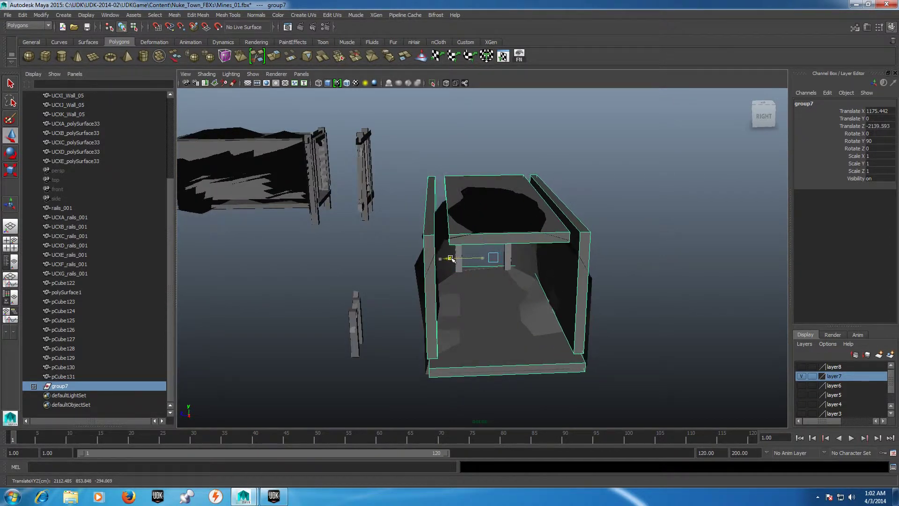
{"action": "left_click_drag", "start_coordinate": [451, 258], "coordinate": [448, 261]}
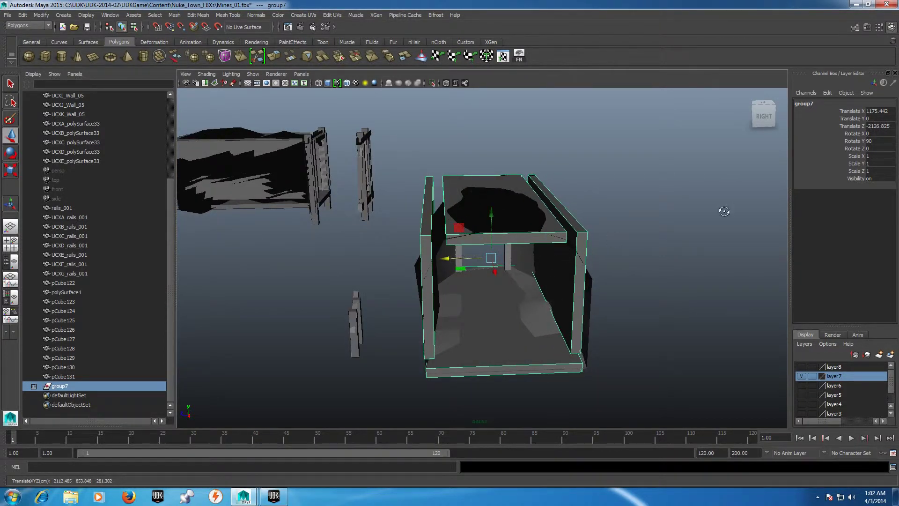
- Slide the group7 box shell along X over the mine entrance
{"action": "mouse_move", "coordinate": [725, 211]}
{"action": "left_mouse_down", "text": "alt"}
{"action": "mouse_move", "coordinate": [725, 201]}
{"action": "mouse_move", "coordinate": [702, 203]}
{"action": "mouse_move", "coordinate": [662, 226]}
{"action": "mouse_move", "coordinate": [508, 207]}
{"action": "mouse_move", "coordinate": [518, 202]}
{"action": "left_mouse_up", "text": "alt"}
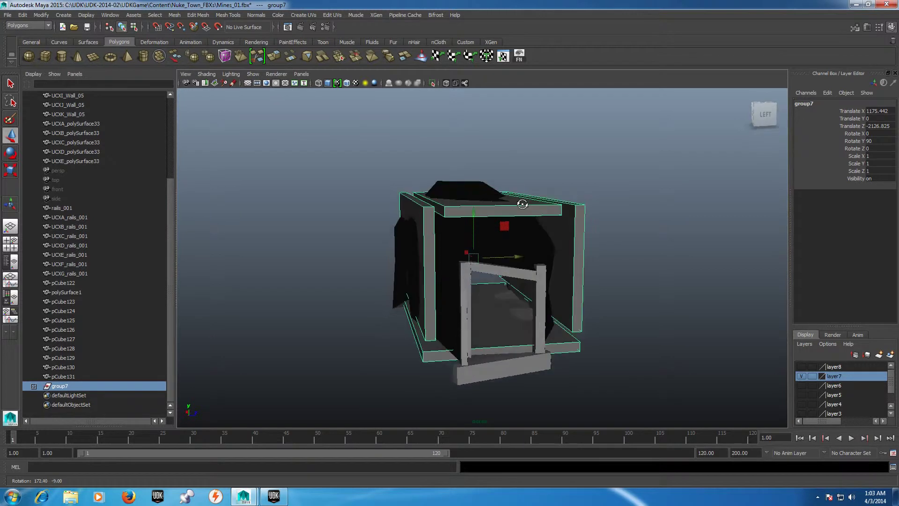
{"action": "left_click_drag", "start_coordinate": [525, 200], "coordinate": [523, 210], "text": "alt"}
{"action": "mouse_move", "coordinate": [509, 329]}
{"action": "left_mouse_down", "text": "alt"}
{"action": "mouse_move", "coordinate": [532, 330]}
{"action": "mouse_move", "coordinate": [541, 316]}
{"action": "left_mouse_up", "text": "alt"}
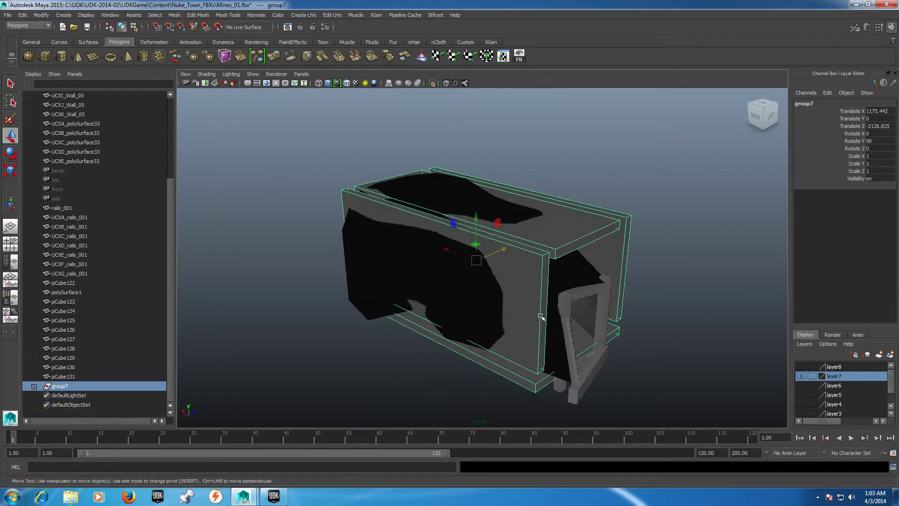
{"action": "left_click_drag", "start_coordinate": [443, 250], "coordinate": [483, 265]}
{"action": "key", "text": "r"}
{"action": "key", "text": "w"}
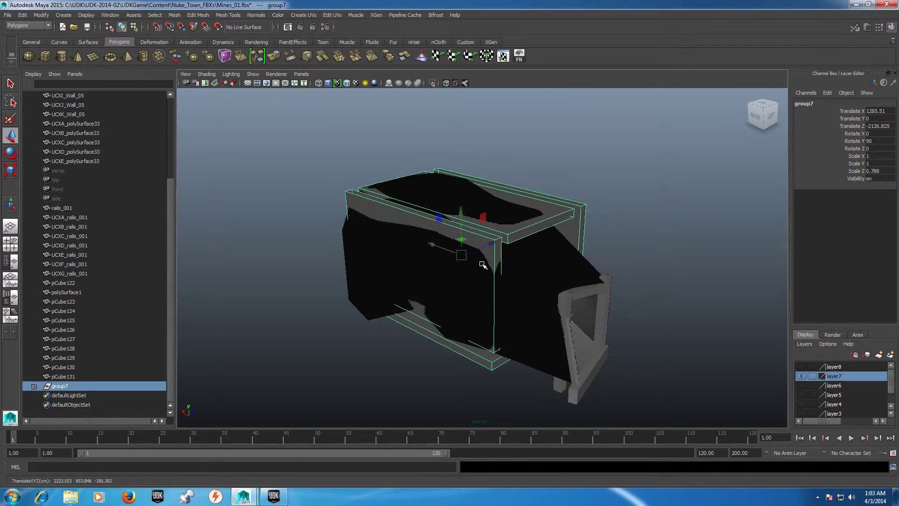
- Ungroup group7 with Edit > Ungroup and deselect everything
{"action": "left_click", "coordinate": [41, 15]}
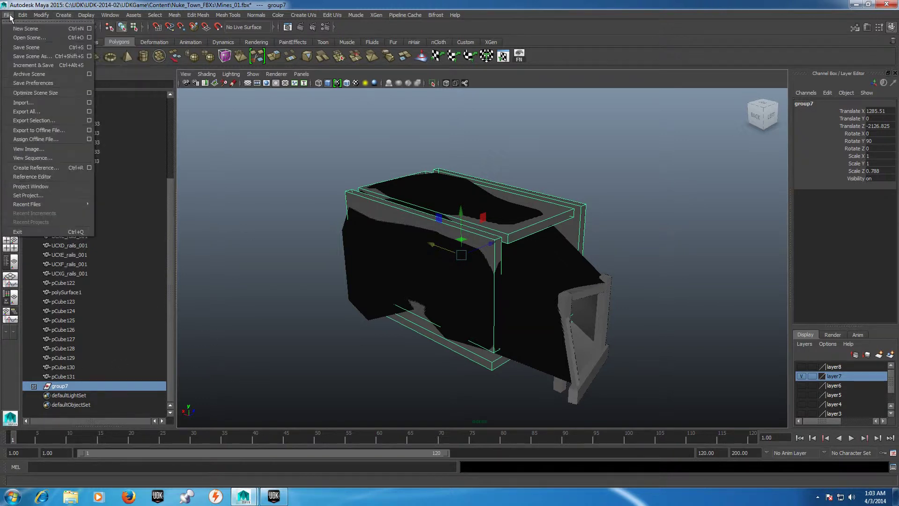
{"action": "left_click", "coordinate": [22, 15]}
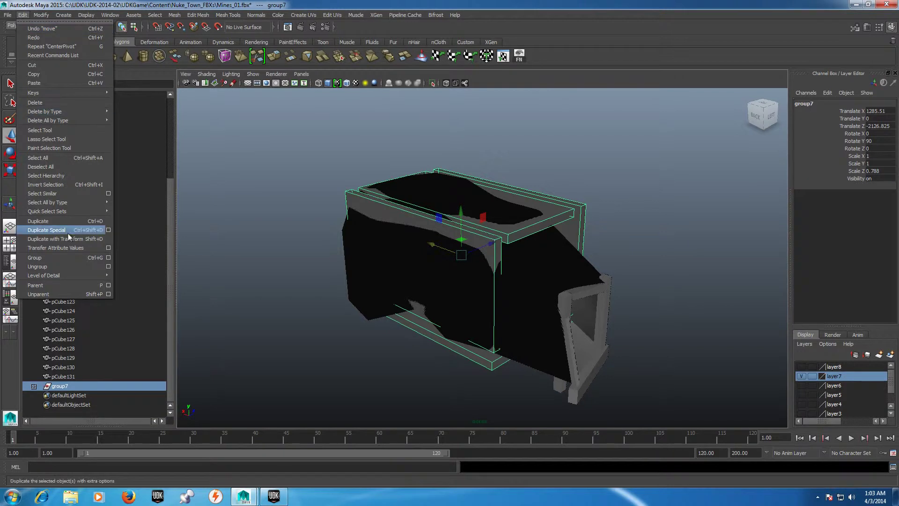
{"action": "left_click", "coordinate": [45, 268]}
{"action": "left_click", "coordinate": [379, 353]}
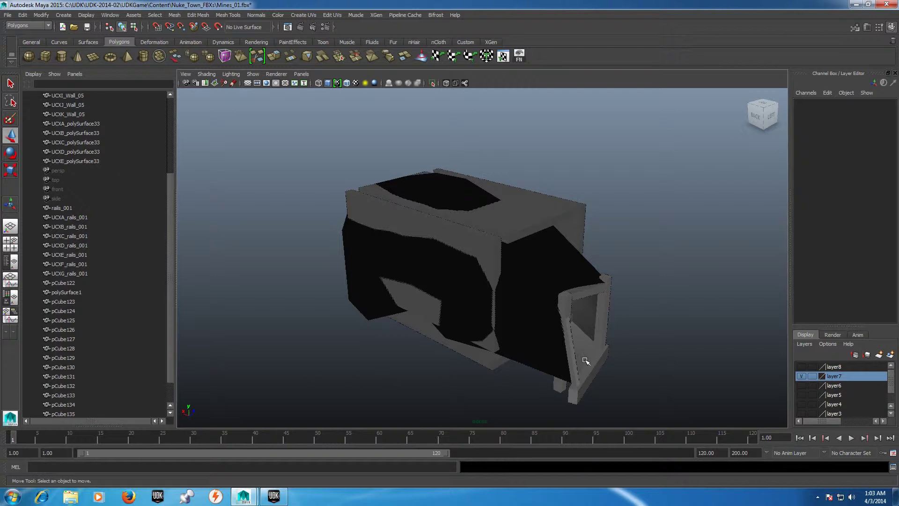
- Select post pCube123, frame it, and move it beside the entrance frame
{"action": "scroll", "coordinate": [617, 364], "scroll_direction": "down", "scroll_amount": 2}
{"action": "scroll", "coordinate": [564, 323], "scroll_direction": "down", "scroll_amount": 2}
{"action": "scroll", "coordinate": [586, 345], "scroll_direction": "down", "scroll_amount": 1}
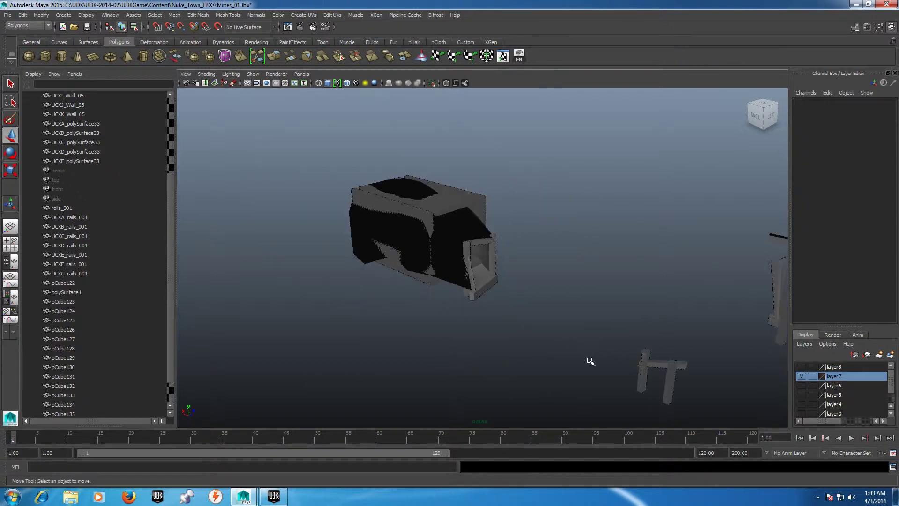
{"action": "left_click", "coordinate": [647, 354]}
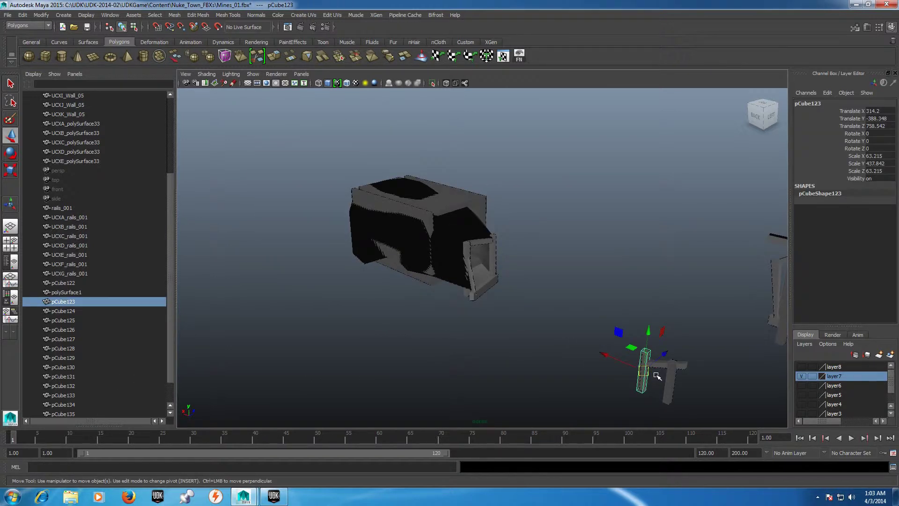
{"action": "key", "text": "ctrl+d"}
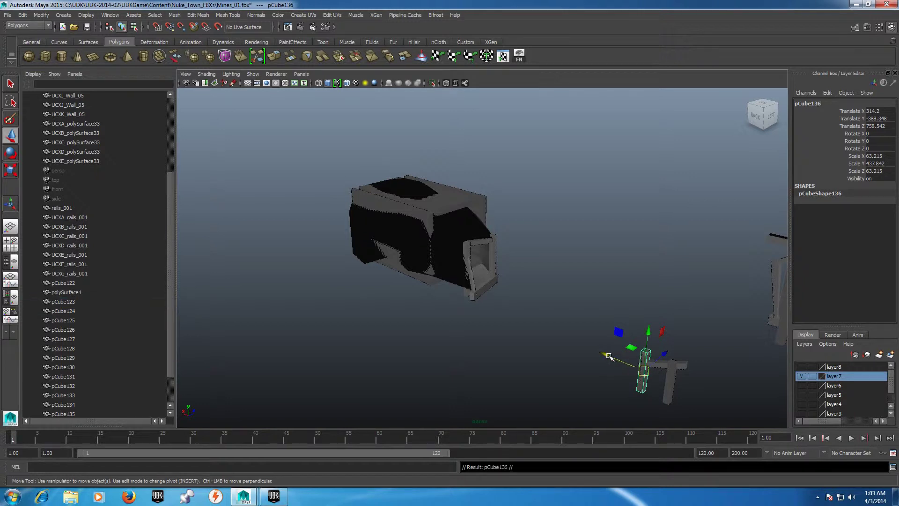
{"action": "left_click_drag", "start_coordinate": [562, 335], "coordinate": [603, 398]}
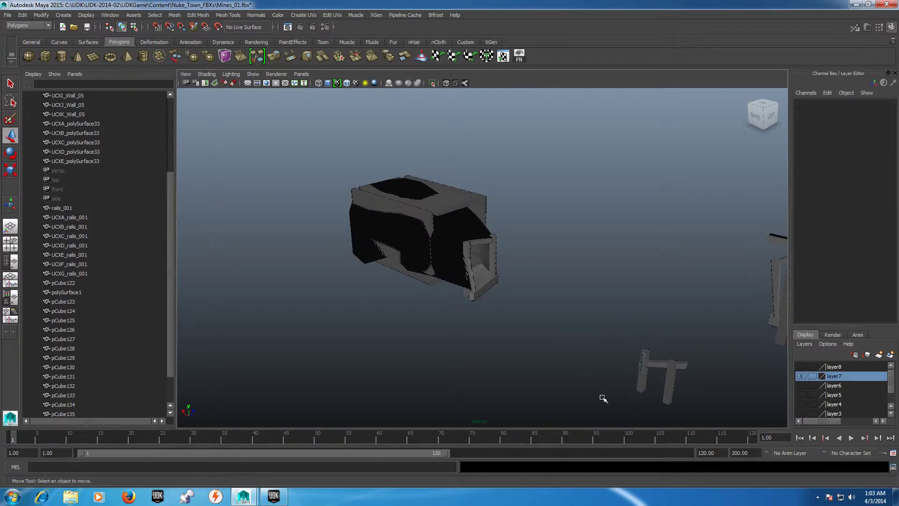
{"action": "left_click", "coordinate": [648, 353]}
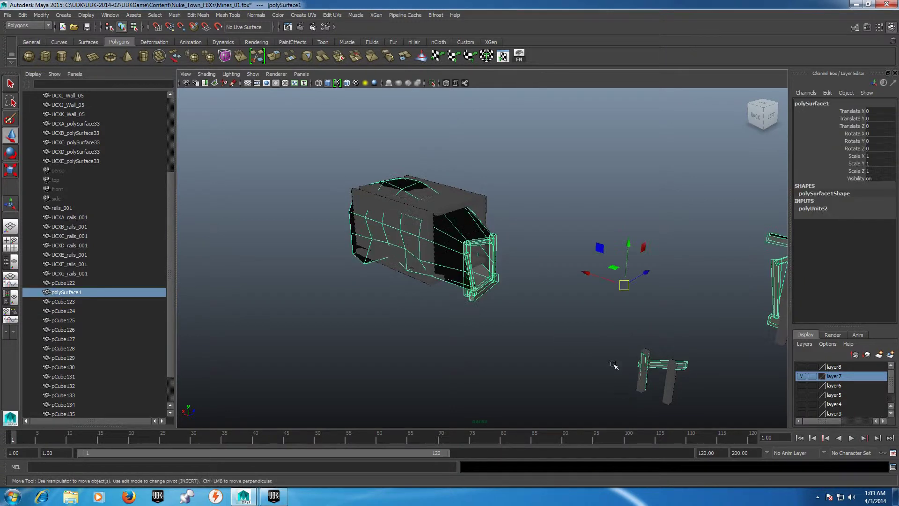
{"action": "left_click", "coordinate": [646, 353]}
{"action": "mouse_move", "coordinate": [609, 355]}
{"action": "left_mouse_down"}
{"action": "mouse_move", "coordinate": [512, 335]}
{"action": "mouse_move", "coordinate": [543, 330]}
{"action": "mouse_move", "coordinate": [465, 341]}
{"action": "mouse_move", "coordinate": [497, 325]}
{"action": "mouse_move", "coordinate": [500, 208]}
{"action": "left_mouse_up"}
{"action": "key", "text": "f"}
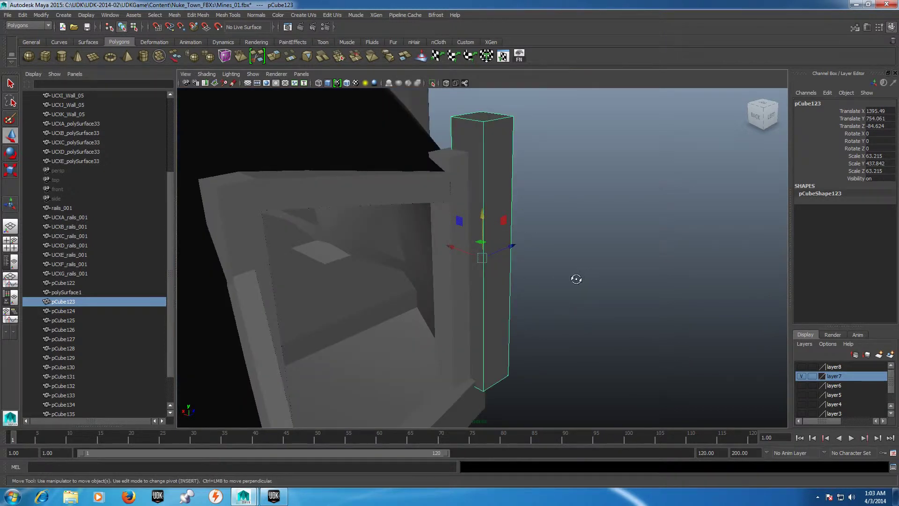
{"action": "mouse_move", "coordinate": [577, 279]}
{"action": "left_mouse_down", "text": "alt"}
{"action": "mouse_move", "coordinate": [542, 275]}
{"action": "mouse_move", "coordinate": [528, 256]}
{"action": "mouse_move", "coordinate": [504, 259]}
{"action": "mouse_move", "coordinate": [599, 311]}
{"action": "mouse_move", "coordinate": [651, 311]}
{"action": "left_mouse_up", "text": "alt"}
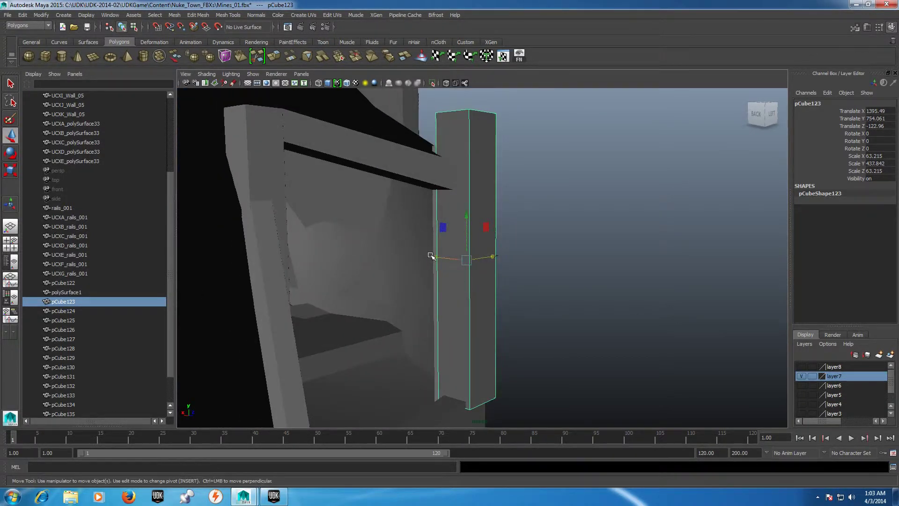
{"action": "left_click_drag", "start_coordinate": [431, 256], "coordinate": [426, 256]}
- Copy the post to the frame's opposite side as pCube137, then duplicate it again
{"action": "mouse_move", "coordinate": [577, 260]}
{"action": "left_mouse_down", "text": "alt"}
{"action": "mouse_move", "coordinate": [532, 272]}
{"action": "mouse_move", "coordinate": [542, 283]}
{"action": "mouse_move", "coordinate": [584, 241]}
{"action": "mouse_move", "coordinate": [577, 253]}
{"action": "left_mouse_up", "text": "alt"}
{"action": "scroll", "coordinate": [576, 253], "scroll_direction": "down", "scroll_amount": 1}
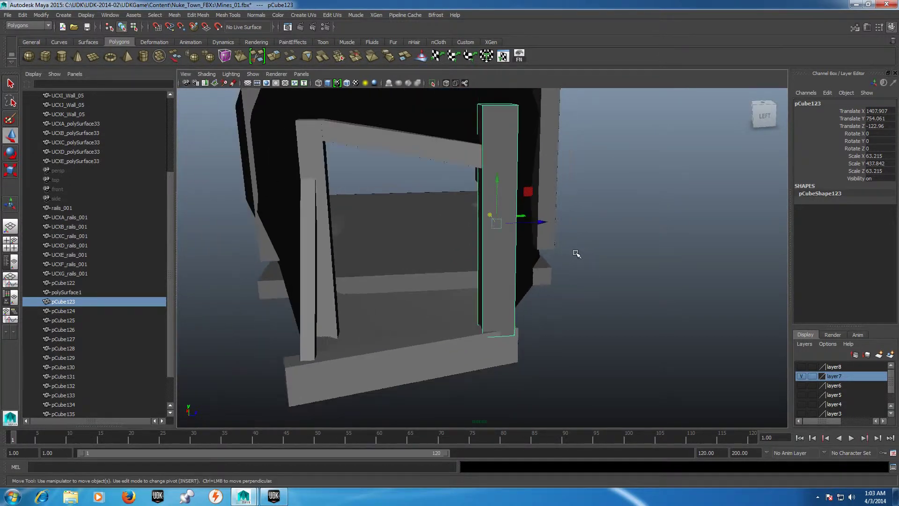
{"action": "scroll", "coordinate": [577, 254], "scroll_direction": "down", "scroll_amount": 1}
{"action": "key", "text": "ctrl+d"}
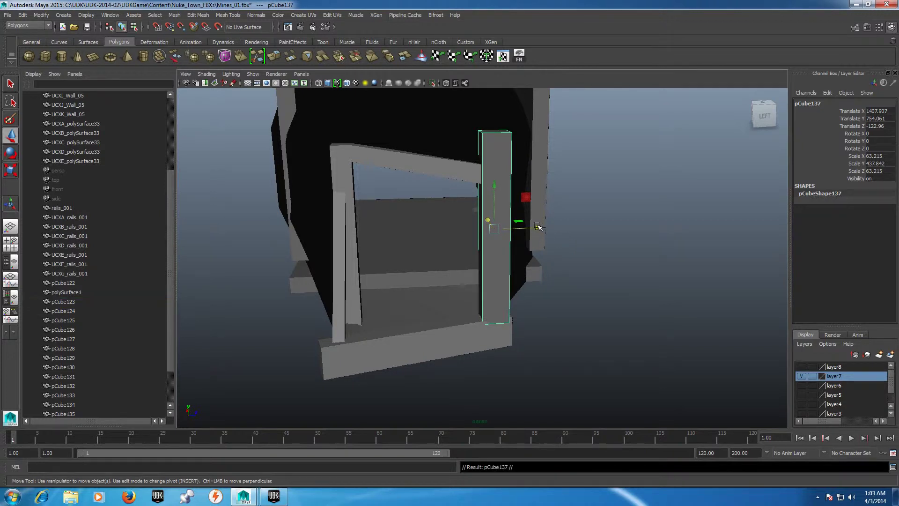
{"action": "mouse_move", "coordinate": [538, 228]}
{"action": "left_mouse_down"}
{"action": "mouse_move", "coordinate": [368, 245]}
{"action": "mouse_move", "coordinate": [390, 249]}
{"action": "left_mouse_up"}
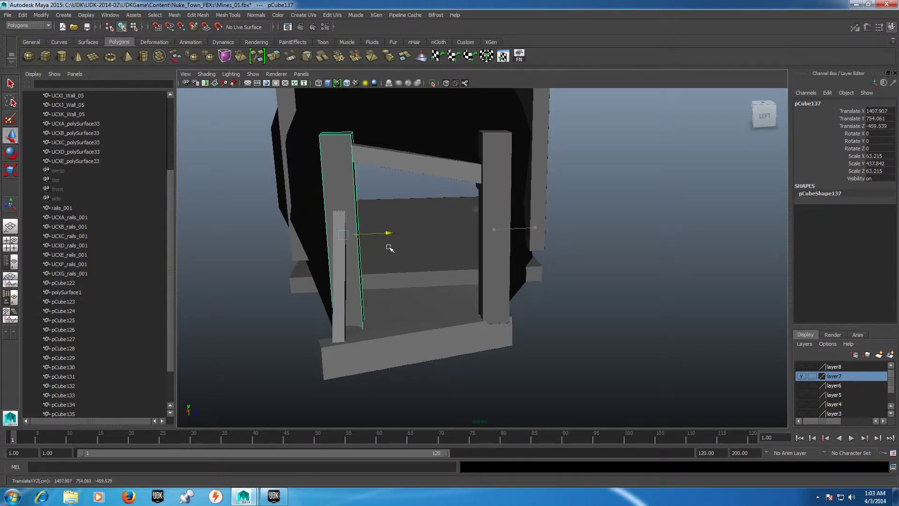
{"action": "left_click_drag", "start_coordinate": [606, 252], "coordinate": [598, 234]}
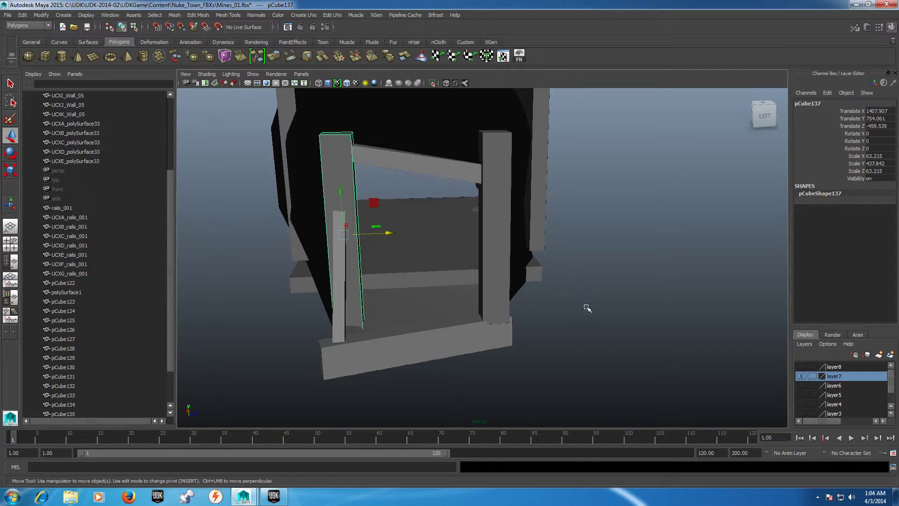
{"action": "key", "text": "ctrl+d"}
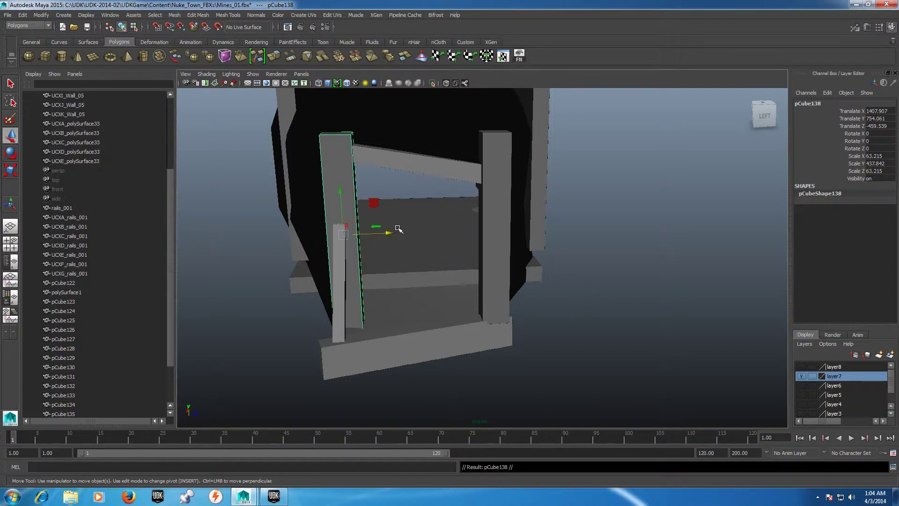
- Move pCube138 to the frame centre and rotate it exactly 90 degrees on X
{"action": "left_click_drag", "start_coordinate": [389, 235], "coordinate": [475, 238]}
{"action": "key", "text": "e"}
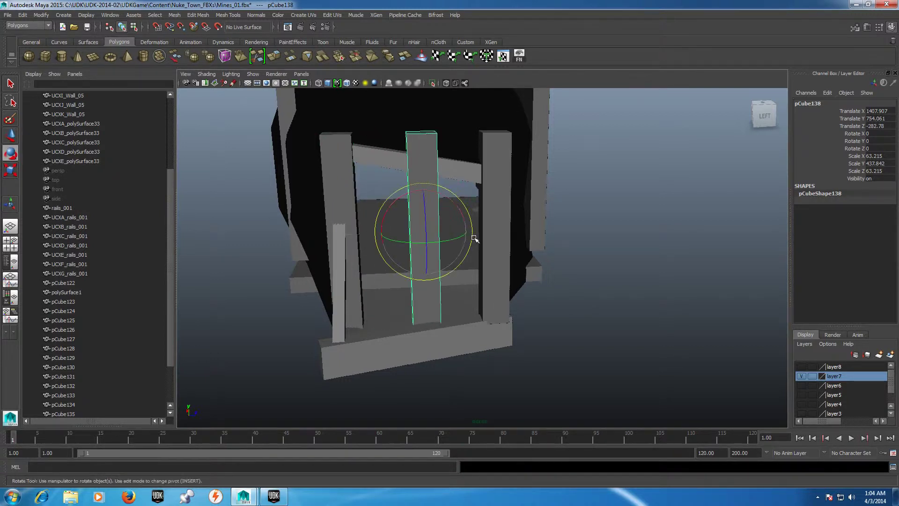
{"action": "left_click_drag", "start_coordinate": [432, 201], "coordinate": [514, 259]}
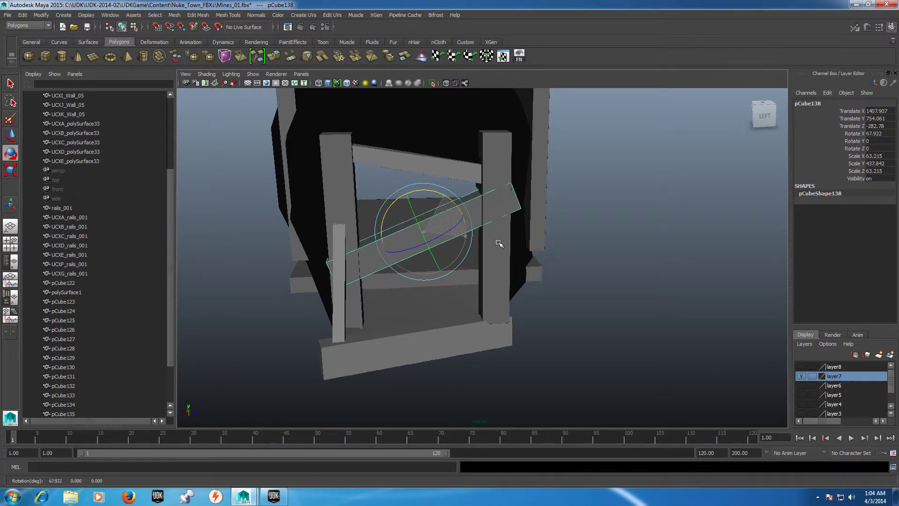
{"action": "left_click_drag", "start_coordinate": [513, 259], "coordinate": [519, 283]}
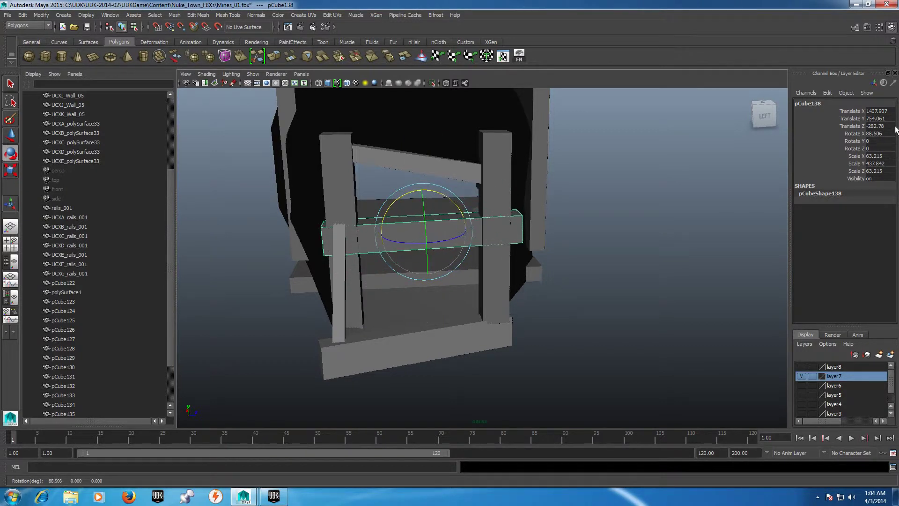
{"action": "left_click", "coordinate": [874, 133]}
{"action": "key", "text": "Tab"}
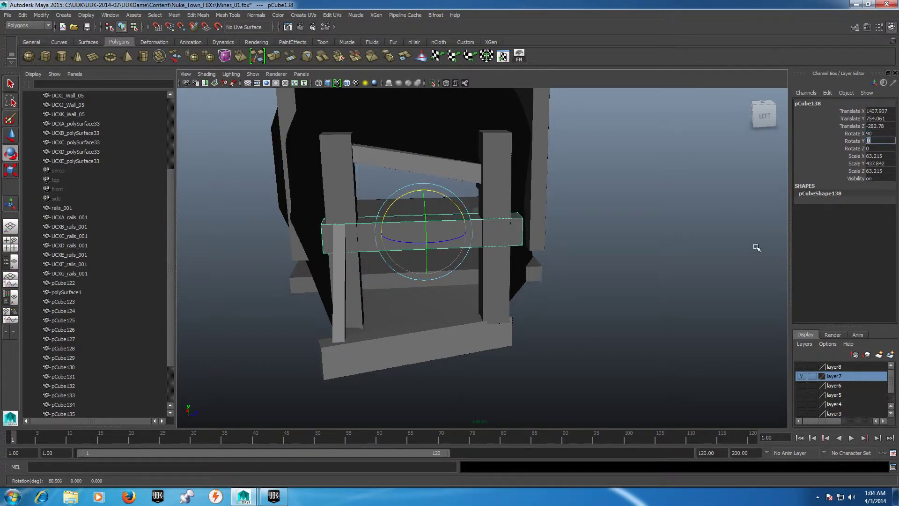
{"action": "mouse_move", "coordinate": [603, 320]}
{"action": "left_mouse_down", "text": "alt"}
{"action": "mouse_move", "coordinate": [592, 303]}
{"action": "mouse_move", "coordinate": [609, 305]}
{"action": "left_mouse_up", "text": "alt"}
- Lengthen the beam, tilt it about 16 degrees on Z, and raise it to span the posts
{"action": "key", "text": "r"}
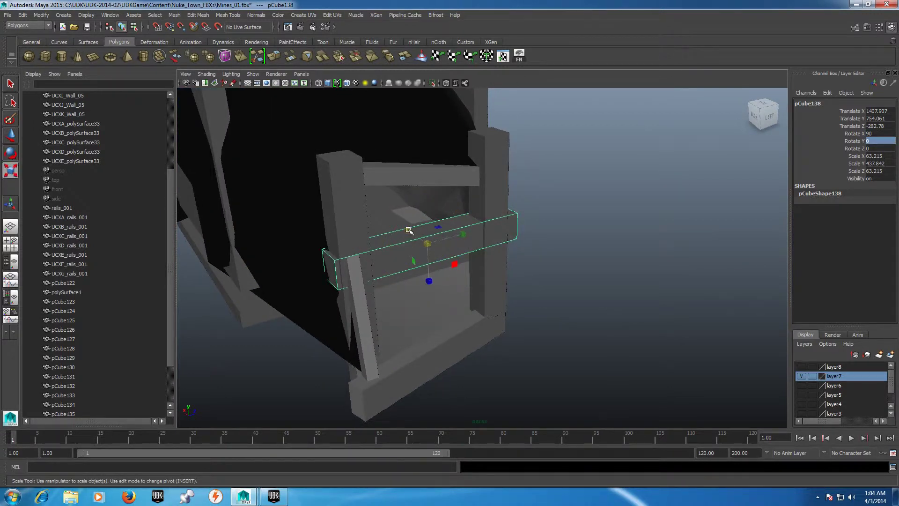
{"action": "left_click_drag", "start_coordinate": [408, 230], "coordinate": [414, 231]}
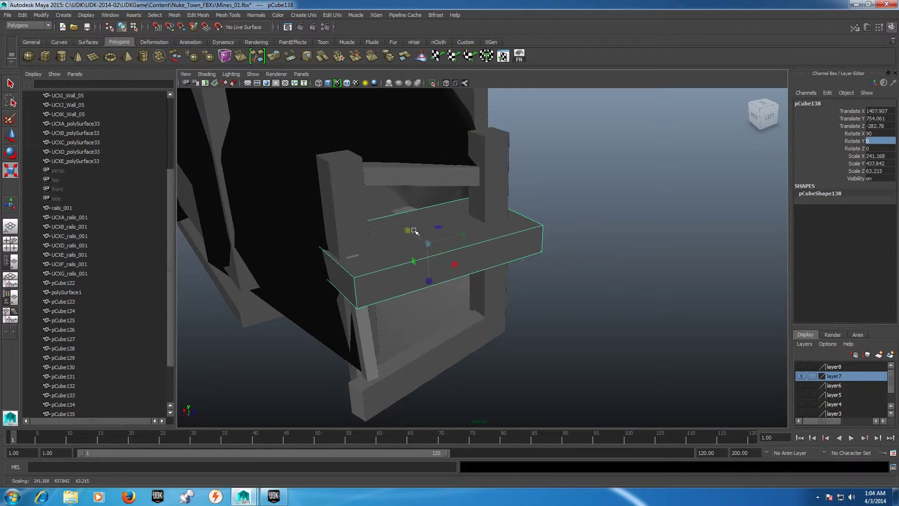
{"action": "left_click_drag", "start_coordinate": [408, 228], "coordinate": [358, 197]}
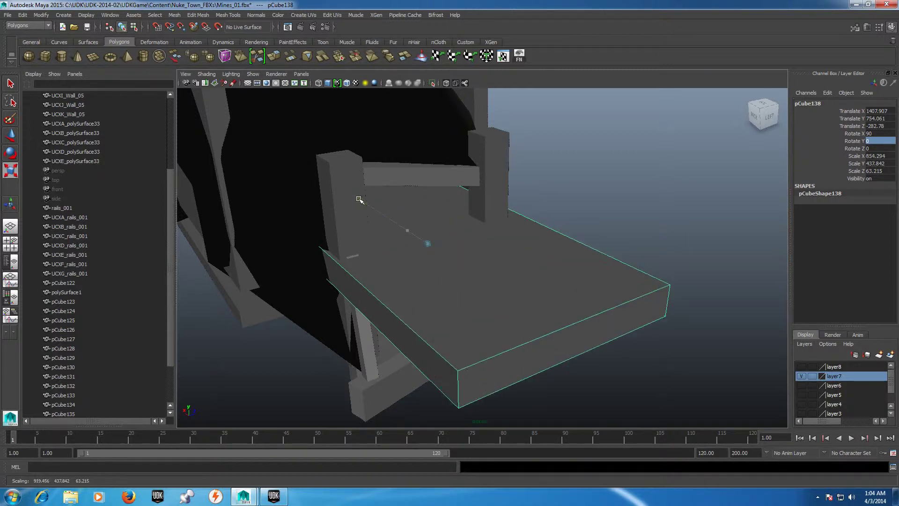
{"action": "key", "text": "e"}
{"action": "mouse_move", "coordinate": [442, 230]}
{"action": "left_mouse_down"}
{"action": "mouse_move", "coordinate": [573, 263]}
{"action": "mouse_move", "coordinate": [582, 237]}
{"action": "mouse_move", "coordinate": [530, 275]}
{"action": "left_mouse_up"}
{"action": "key", "text": "w"}
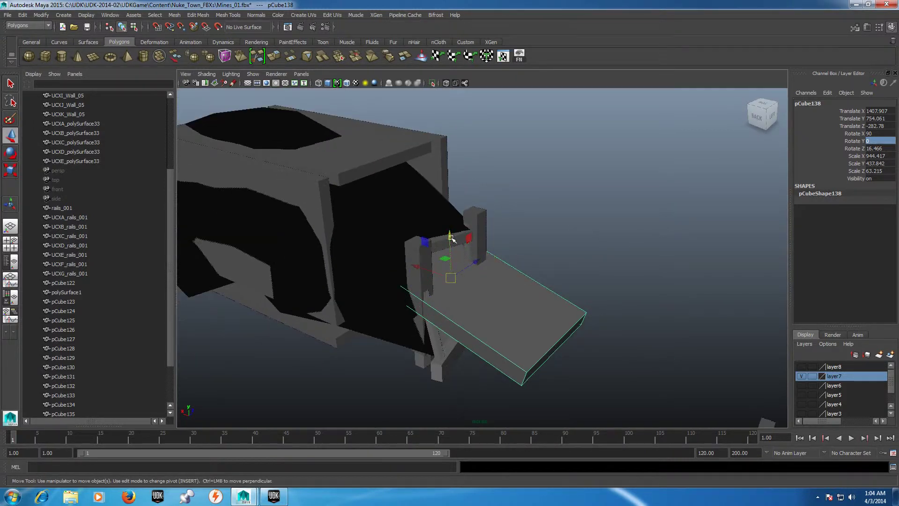
{"action": "left_click_drag", "start_coordinate": [451, 237], "coordinate": [451, 192]}
{"action": "key", "text": "r"}
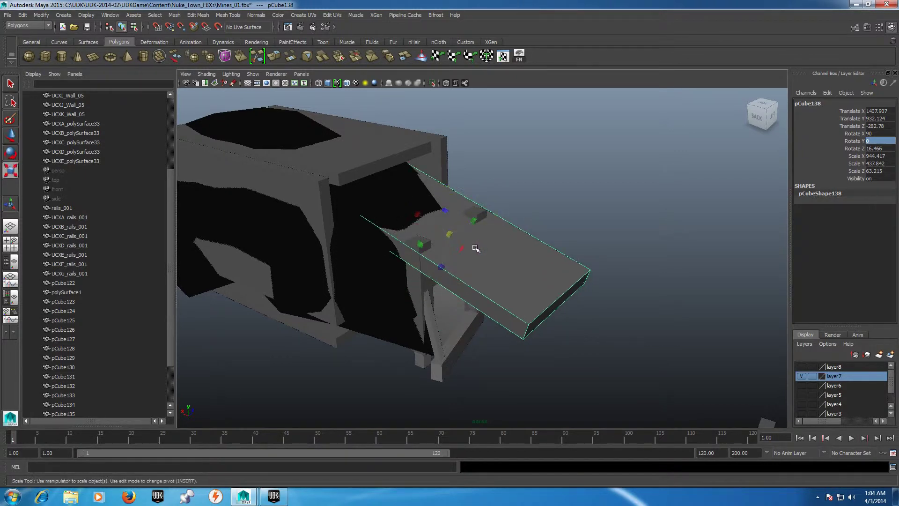
{"action": "left_click_drag", "start_coordinate": [415, 218], "coordinate": [463, 229]}
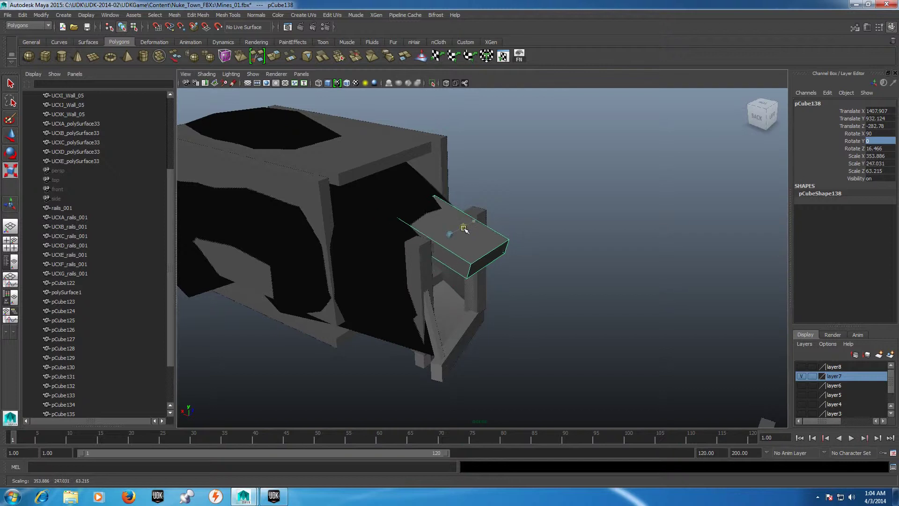
{"action": "mouse_move", "coordinate": [568, 245]}
{"action": "left_mouse_down", "text": "alt"}
{"action": "mouse_move", "coordinate": [440, 217]}
{"action": "mouse_move", "coordinate": [413, 186]}
{"action": "mouse_move", "coordinate": [426, 153]}
{"action": "mouse_move", "coordinate": [419, 188]}
{"action": "mouse_move", "coordinate": [471, 196]}
{"action": "left_mouse_up", "text": "alt"}
{"action": "key", "text": "w"}
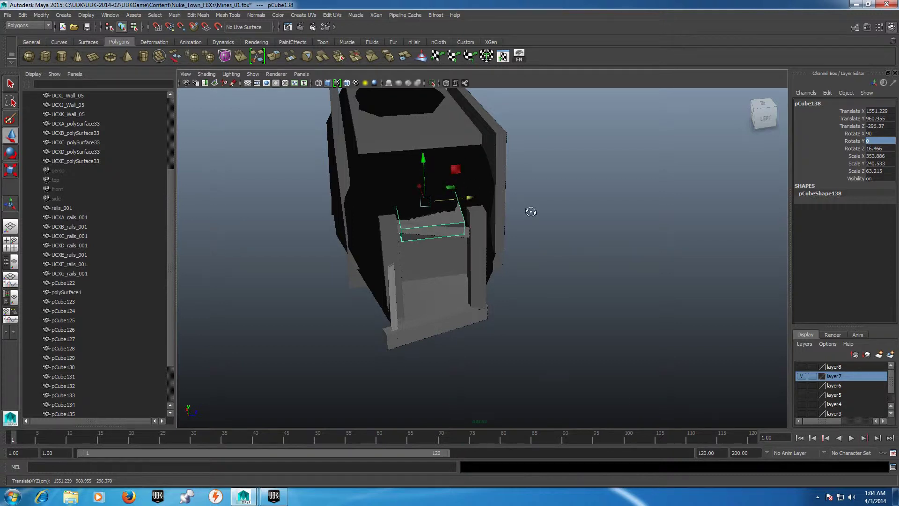
- Tilt the slanted plank pCube138 further about Z and raise it slightly
{"action": "mouse_move", "coordinate": [531, 212]}
{"action": "left_mouse_down", "text": "alt"}
{"action": "mouse_move", "coordinate": [524, 200]}
{"action": "mouse_move", "coordinate": [664, 329]}
{"action": "mouse_move", "coordinate": [634, 327]}
{"action": "left_mouse_up", "text": "alt"}
{"action": "key", "text": "f"}
{"action": "key", "text": "e"}
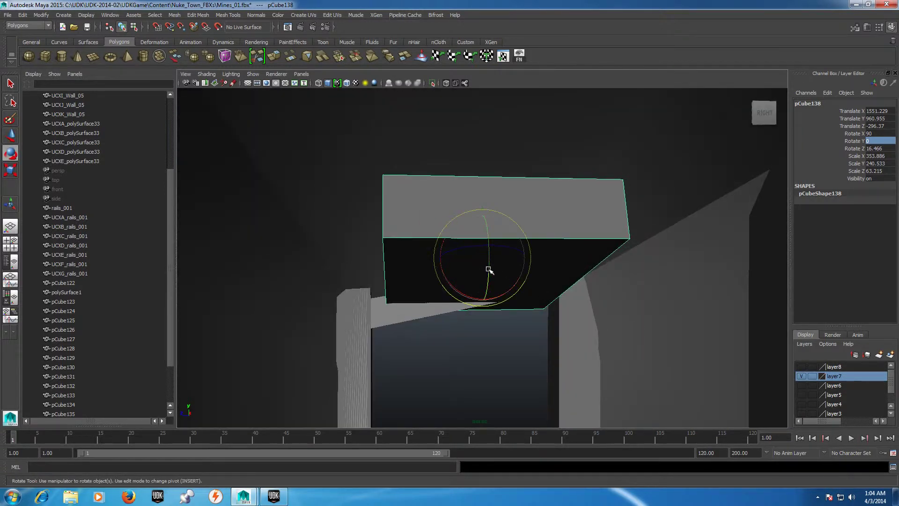
{"action": "left_click_drag", "start_coordinate": [489, 270], "coordinate": [488, 256]}
{"action": "key", "text": "w"}
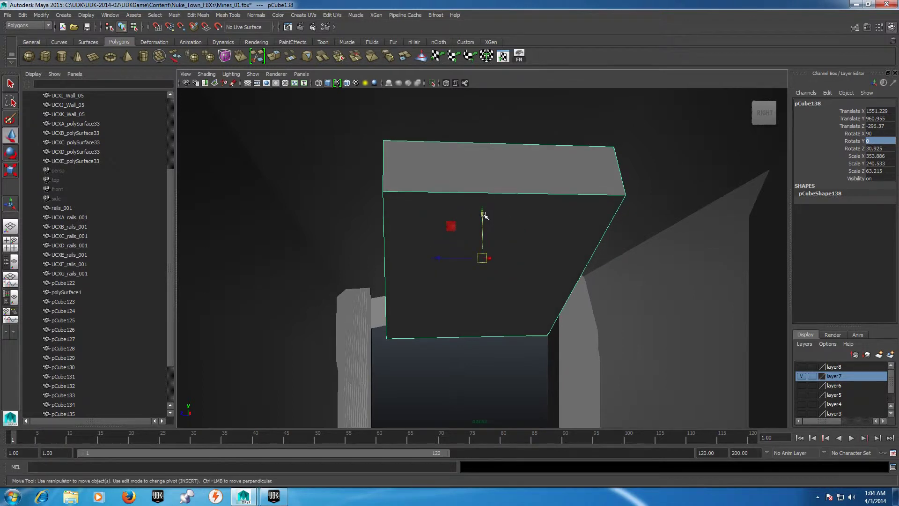
{"action": "left_click_drag", "start_coordinate": [484, 215], "coordinate": [485, 189]}
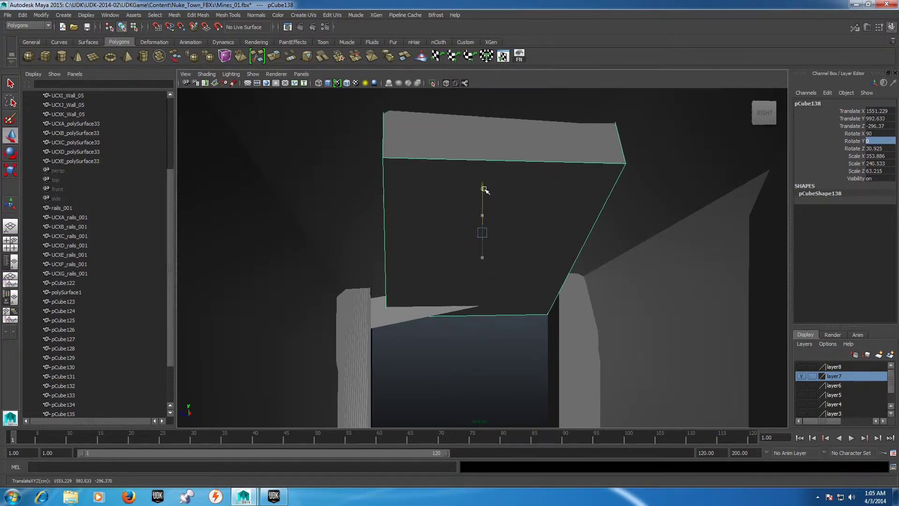
{"action": "key", "text": "e"}
{"action": "left_click_drag", "start_coordinate": [488, 223], "coordinate": [489, 220]}
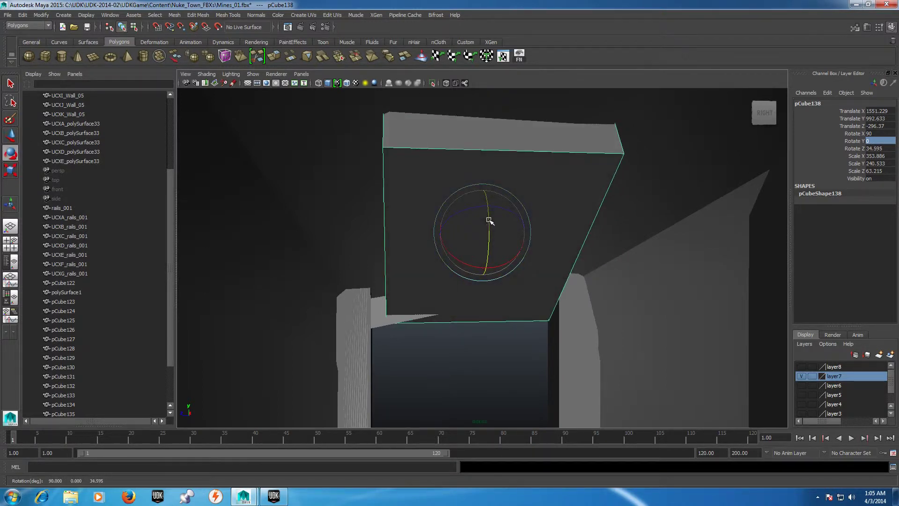
- Widen the plank along X
{"action": "mouse_move", "coordinate": [522, 360]}
{"action": "left_mouse_down", "text": "alt"}
{"action": "mouse_move", "coordinate": [475, 367]}
{"action": "mouse_move", "coordinate": [720, 370]}
{"action": "mouse_move", "coordinate": [643, 351]}
{"action": "left_mouse_up", "text": "alt"}
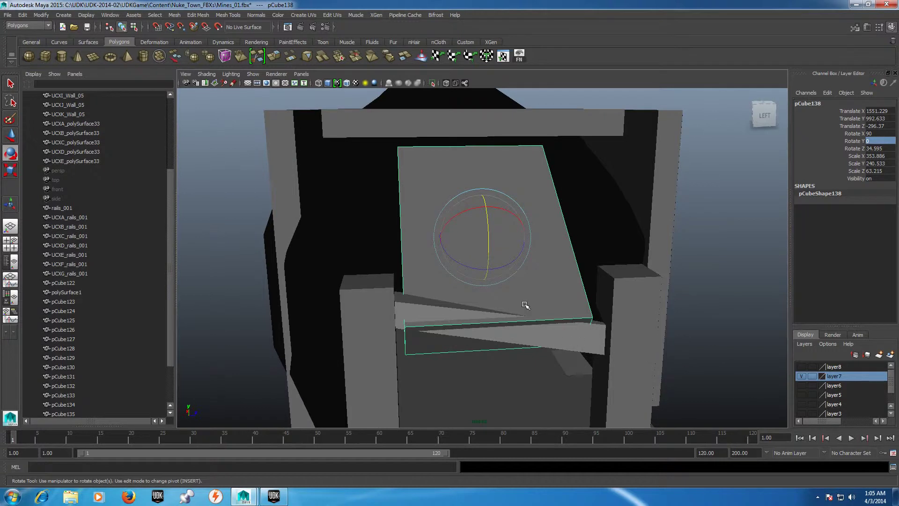
{"action": "key", "text": "r"}
{"action": "left_click_drag", "start_coordinate": [477, 206], "coordinate": [474, 206]}
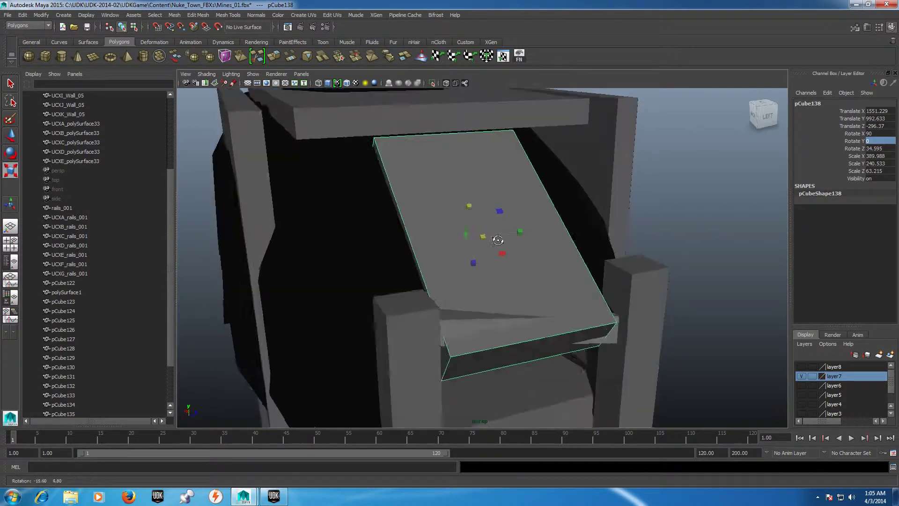
{"action": "mouse_move", "coordinate": [572, 206]}
{"action": "left_mouse_down", "text": "alt"}
{"action": "mouse_move", "coordinate": [492, 236]}
{"action": "mouse_move", "coordinate": [467, 225]}
{"action": "mouse_move", "coordinate": [546, 267]}
{"action": "mouse_move", "coordinate": [488, 305]}
{"action": "left_mouse_up", "text": "alt"}
{"action": "middle_click_drag", "start_coordinate": [487, 305], "coordinate": [529, 242], "text": "alt"}
{"action": "right_click_drag", "start_coordinate": [529, 242], "coordinate": [572, 275], "text": "alt"}
{"action": "left_click_drag", "start_coordinate": [572, 275], "coordinate": [542, 150], "text": "alt"}
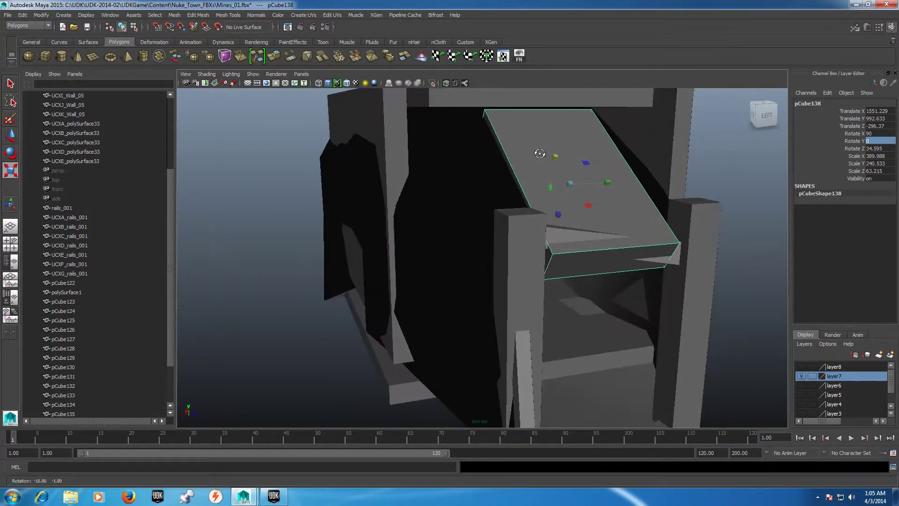
{"action": "right_click_drag", "start_coordinate": [541, 151], "coordinate": [566, 215], "text": "alt"}
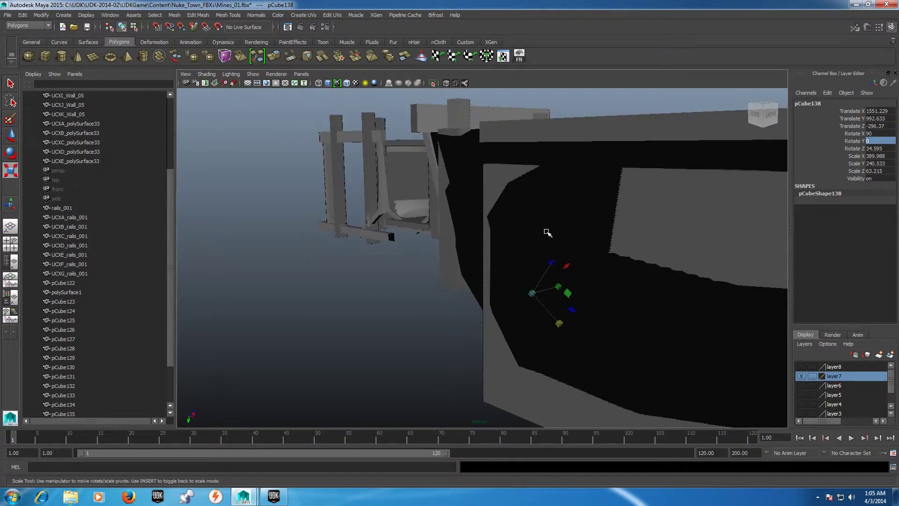
{"action": "key", "text": "f"}
- Lower the plank into the entrance frame and save, which triggers a write-support error
{"action": "mouse_move", "coordinate": [252, 305]}
{"action": "left_mouse_down", "text": "alt"}
{"action": "mouse_move", "coordinate": [463, 306]}
{"action": "mouse_move", "coordinate": [512, 197]}
{"action": "mouse_move", "coordinate": [578, 275]}
{"action": "mouse_move", "coordinate": [482, 263]}
{"action": "mouse_move", "coordinate": [491, 243]}
{"action": "left_mouse_up", "text": "alt"}
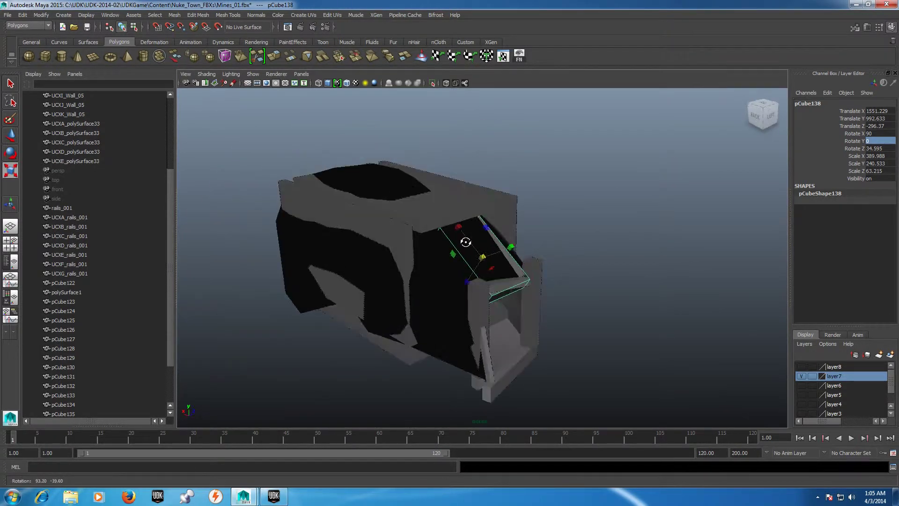
{"action": "key", "text": "w"}
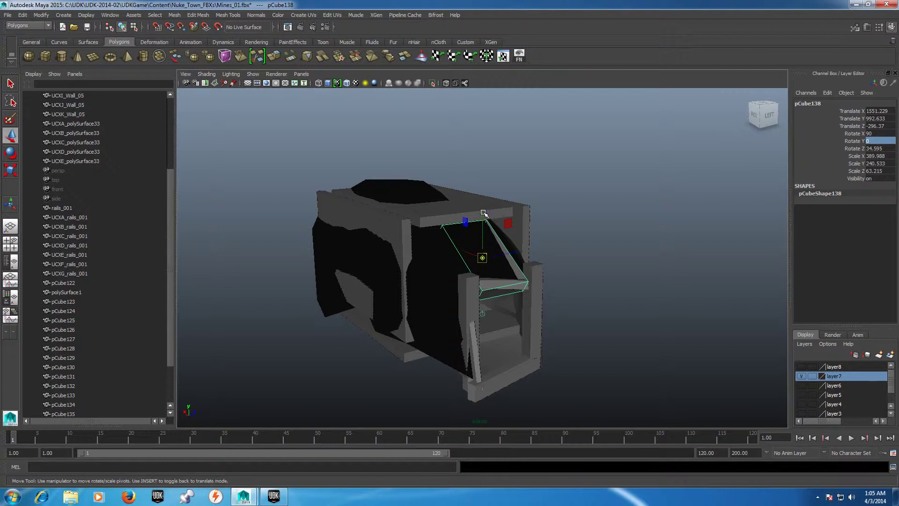
{"action": "left_click_drag", "start_coordinate": [484, 213], "coordinate": [485, 229]}
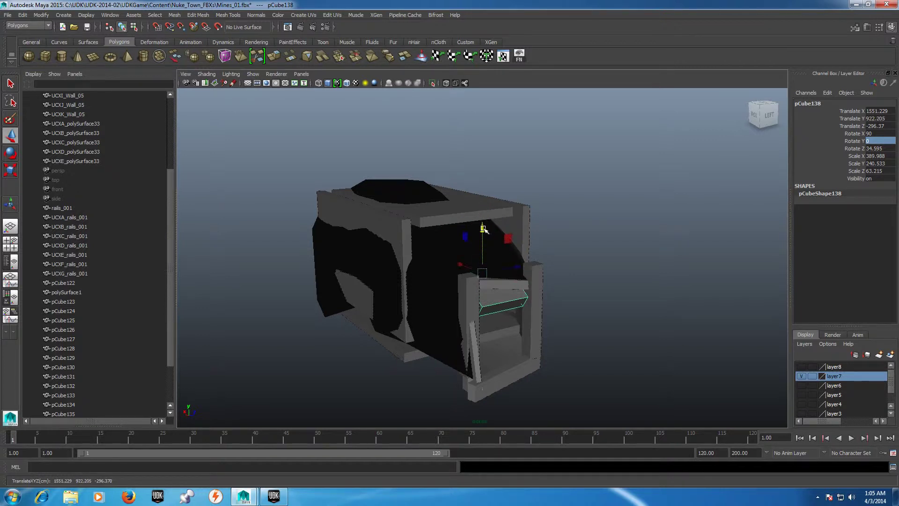
{"action": "key", "text": "ctrl+s"}
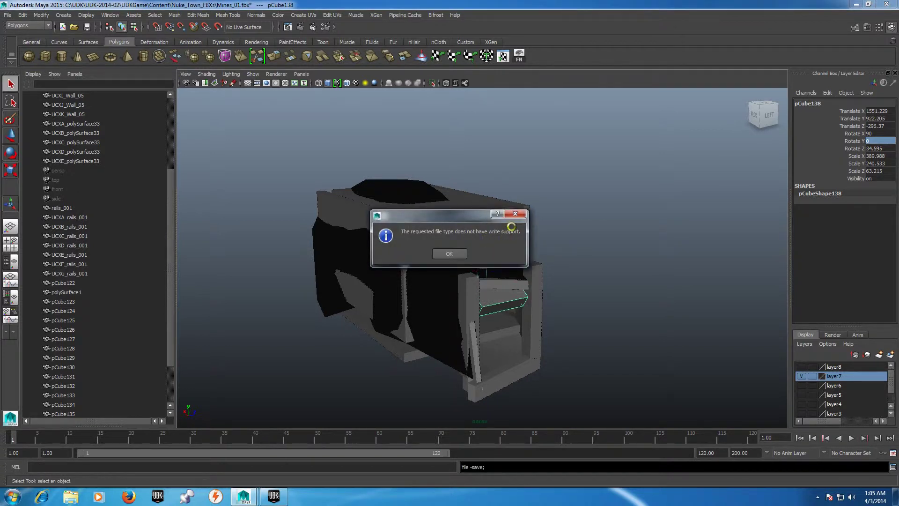
- Dismiss the save error, undo the plank's lowering back to Y 992.633, and select post pCube137
{"action": "key", "text": "Return"}
{"action": "key", "text": "ctrl+z"}
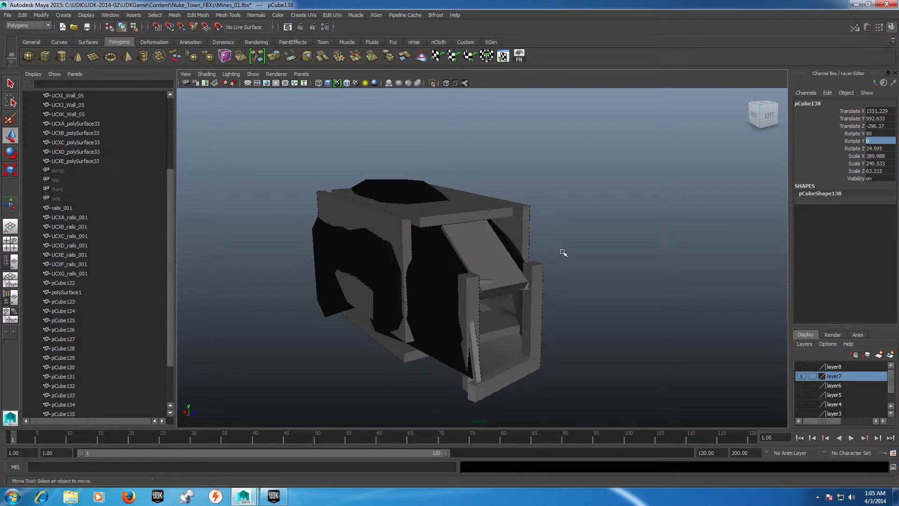
{"action": "left_click", "coordinate": [564, 253]}
{"action": "key", "text": "ctrl+z"}
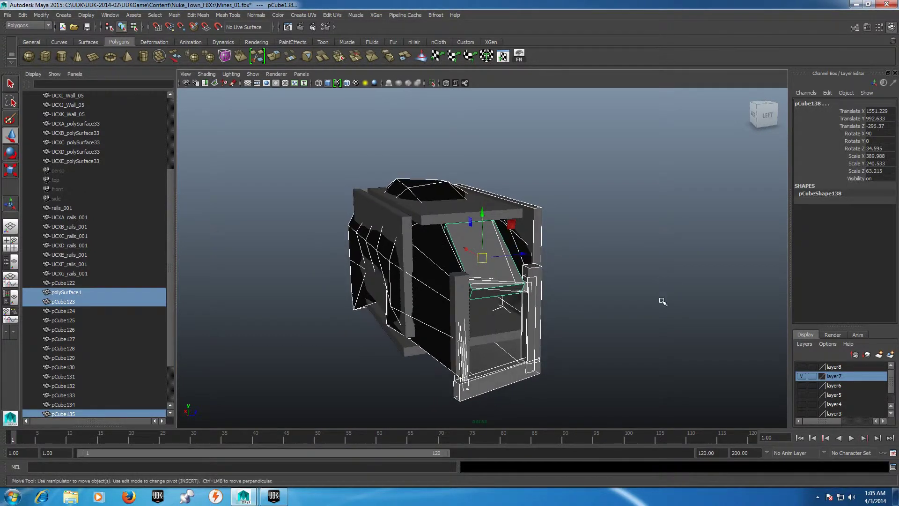
{"action": "left_click", "coordinate": [661, 301]}
{"action": "left_click", "coordinate": [471, 283]}
{"action": "mouse_move", "coordinate": [422, 367]}
{"action": "left_mouse_down", "text": "alt"}
{"action": "mouse_move", "coordinate": [460, 343]}
{"action": "mouse_move", "coordinate": [409, 306]}
{"action": "mouse_move", "coordinate": [412, 335]}
{"action": "mouse_move", "coordinate": [397, 350]}
{"action": "left_mouse_up", "text": "alt"}
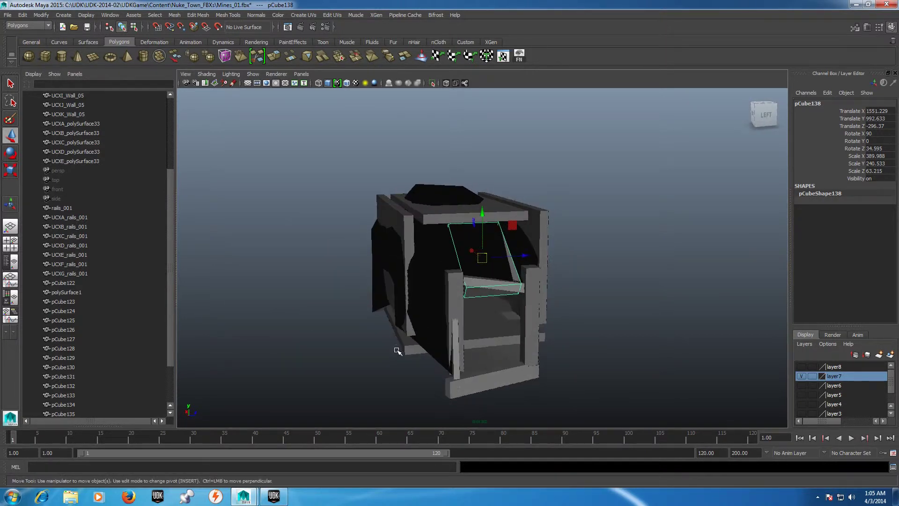
{"action": "left_click", "coordinate": [459, 273]}
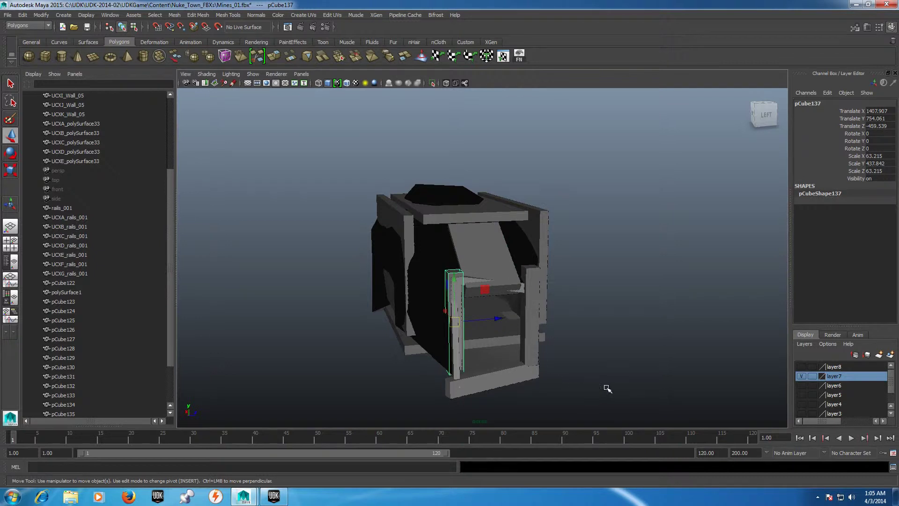
- Duplicate the vertical post pCube137 and slide the copy along X and Z
{"action": "mouse_move", "coordinate": [607, 389]}
{"action": "left_mouse_down", "text": "alt"}
{"action": "mouse_move", "coordinate": [596, 377]}
{"action": "mouse_move", "coordinate": [609, 381]}
{"action": "left_mouse_up", "text": "alt"}
{"action": "key", "text": "ctrl+d"}
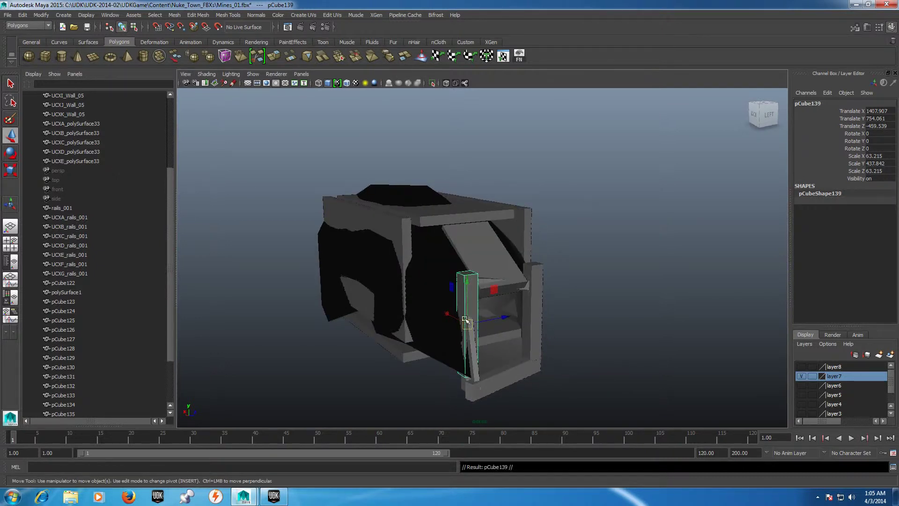
{"action": "middle_click_drag", "start_coordinate": [445, 312], "coordinate": [427, 302]}
{"action": "key", "text": "e"}
{"action": "key", "text": "r"}
{"action": "key", "text": "w"}
{"action": "middle_click_drag", "start_coordinate": [482, 305], "coordinate": [475, 315]}
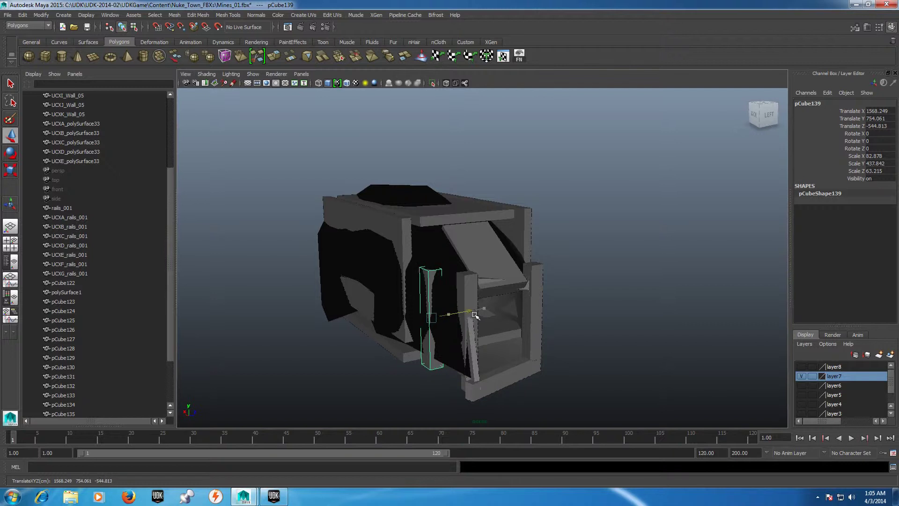
- Scale the copy to about 200 on X, forming a wider wall panel
{"action": "key", "text": "r"}
{"action": "middle_click_drag", "start_coordinate": [412, 307], "coordinate": [382, 306]}
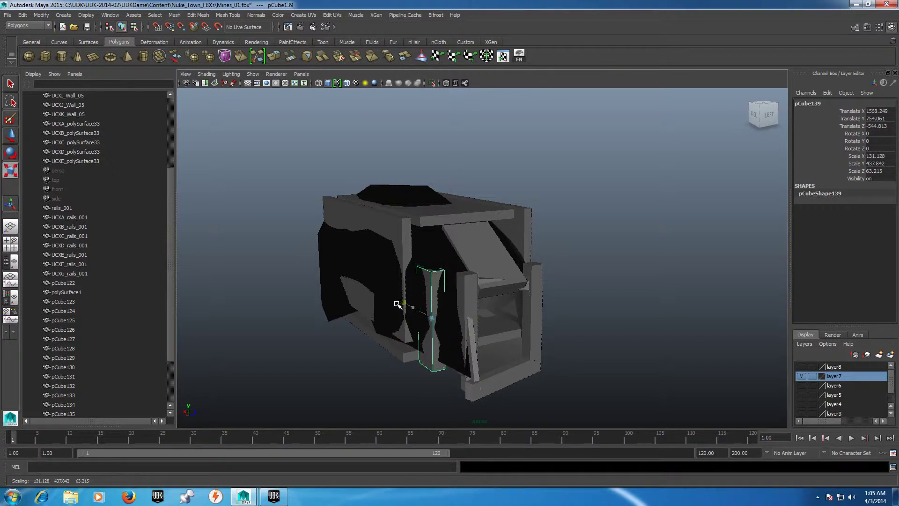
{"action": "left_click_drag", "start_coordinate": [385, 392], "coordinate": [424, 390], "text": "alt"}
{"action": "key", "text": "w"}
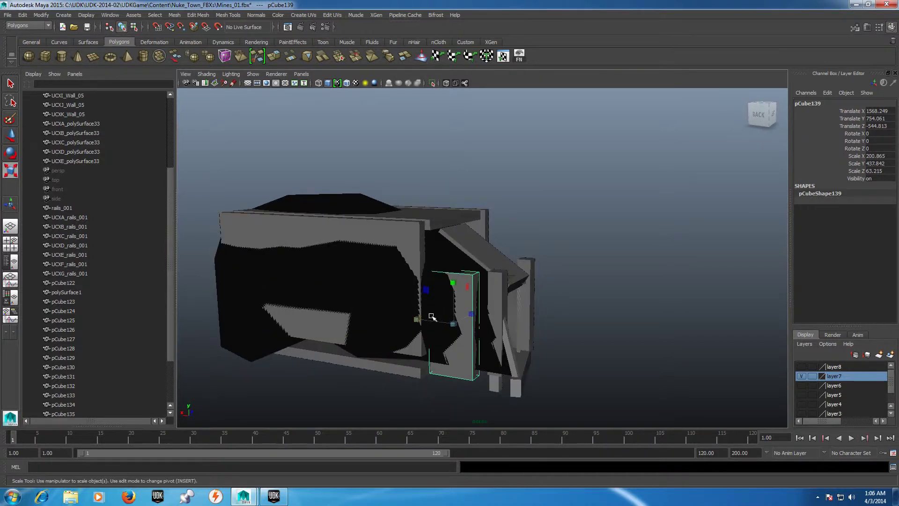
{"action": "left_click_drag", "start_coordinate": [418, 319], "coordinate": [420, 320]}
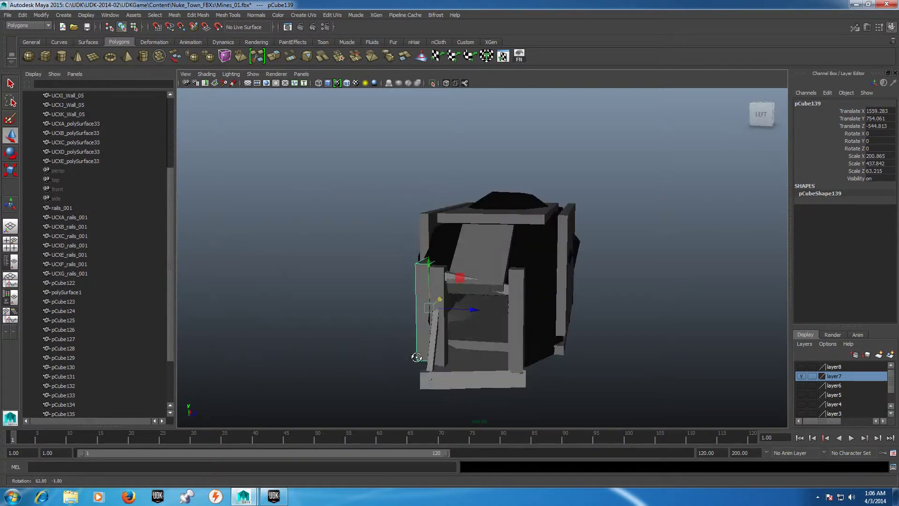
- Rotate the wall panel about 15 degrees on Y beside the doorway
{"action": "mouse_move", "coordinate": [504, 358]}
{"action": "left_mouse_down", "text": "alt"}
{"action": "mouse_move", "coordinate": [400, 353]}
{"action": "mouse_move", "coordinate": [552, 351]}
{"action": "mouse_move", "coordinate": [382, 347]}
{"action": "mouse_move", "coordinate": [414, 341]}
{"action": "left_mouse_up", "text": "alt"}
{"action": "scroll", "coordinate": [401, 353], "scroll_direction": "up", "scroll_amount": 3}
{"action": "scroll", "coordinate": [402, 353], "scroll_direction": "up", "scroll_amount": 3}
{"action": "key", "text": "e"}
{"action": "left_click_drag", "start_coordinate": [456, 266], "coordinate": [468, 266]}
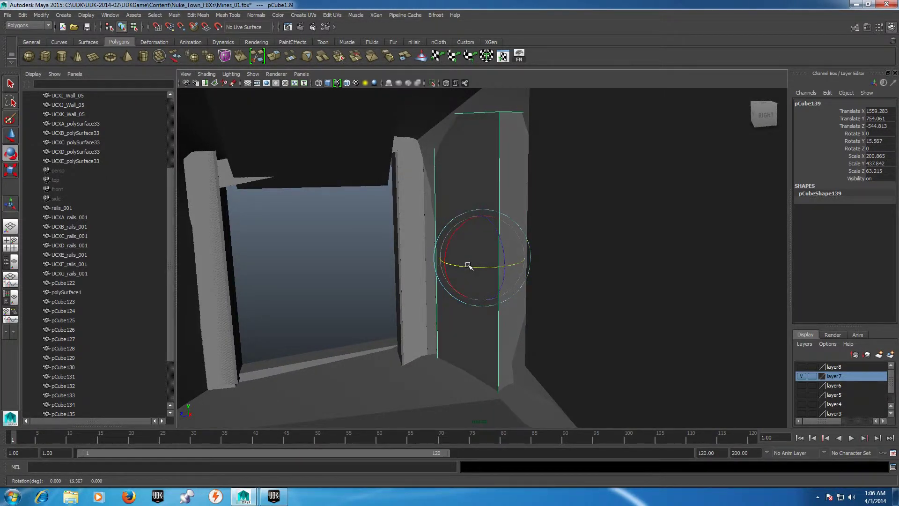
{"action": "mouse_move", "coordinate": [387, 338]}
{"action": "middle_mouse_down", "text": "alt"}
{"action": "mouse_move", "coordinate": [452, 342]}
{"action": "mouse_move", "coordinate": [602, 263]}
{"action": "middle_mouse_up", "text": "alt"}
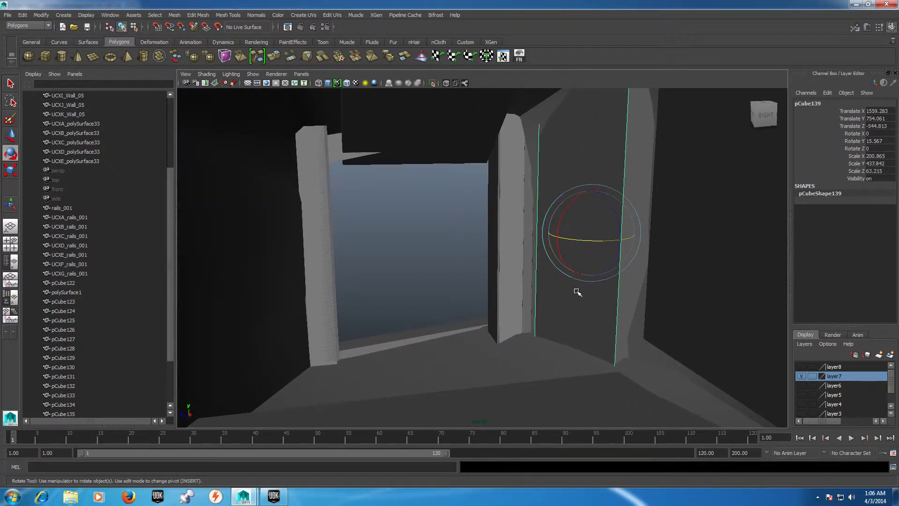
- Duplicate the wall panel and place the copy across the doorway at about -31 degrees on Y
{"action": "key", "text": "w"}
{"action": "key", "text": "ctrl+d"}
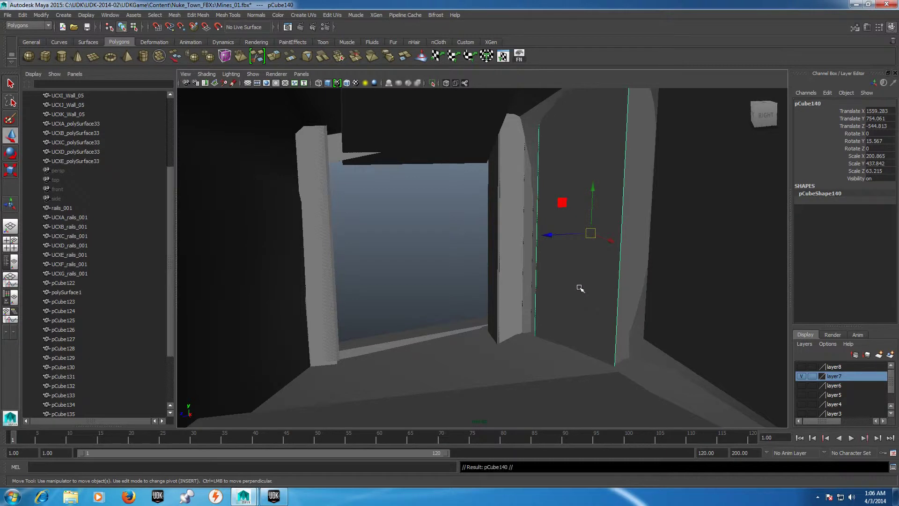
{"action": "left_click_drag", "start_coordinate": [550, 237], "coordinate": [426, 256]}
{"action": "middle_click_drag", "start_coordinate": [296, 285], "coordinate": [279, 286]}
{"action": "key", "text": "e"}
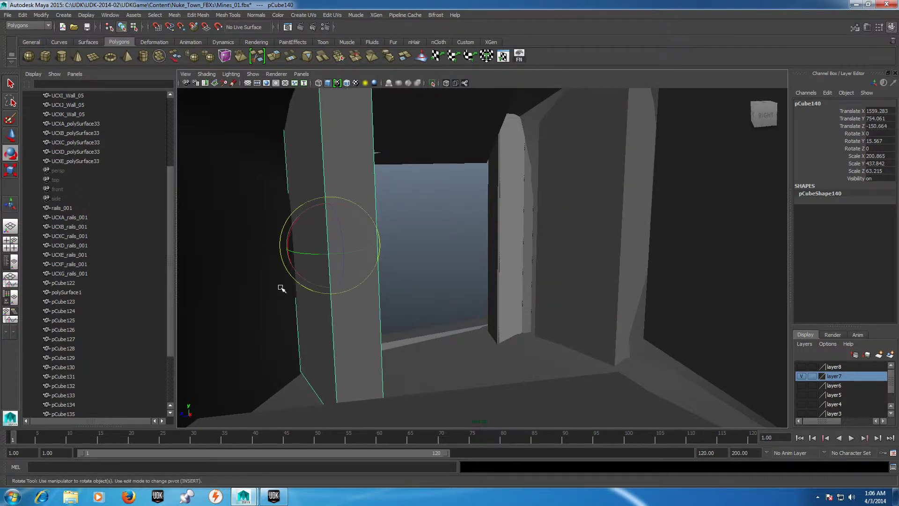
{"action": "left_click_drag", "start_coordinate": [351, 251], "coordinate": [209, 255]}
{"action": "key", "text": "w"}
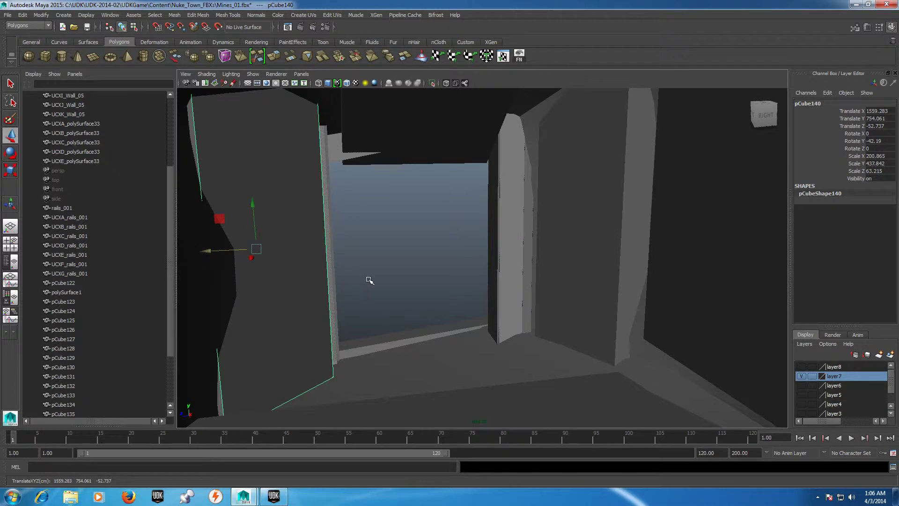
{"action": "mouse_move", "coordinate": [401, 262]}
{"action": "left_mouse_down", "text": "alt"}
{"action": "mouse_move", "coordinate": [387, 267]}
{"action": "mouse_move", "coordinate": [472, 241]}
{"action": "left_mouse_up", "text": "alt"}
{"action": "key", "text": "e"}
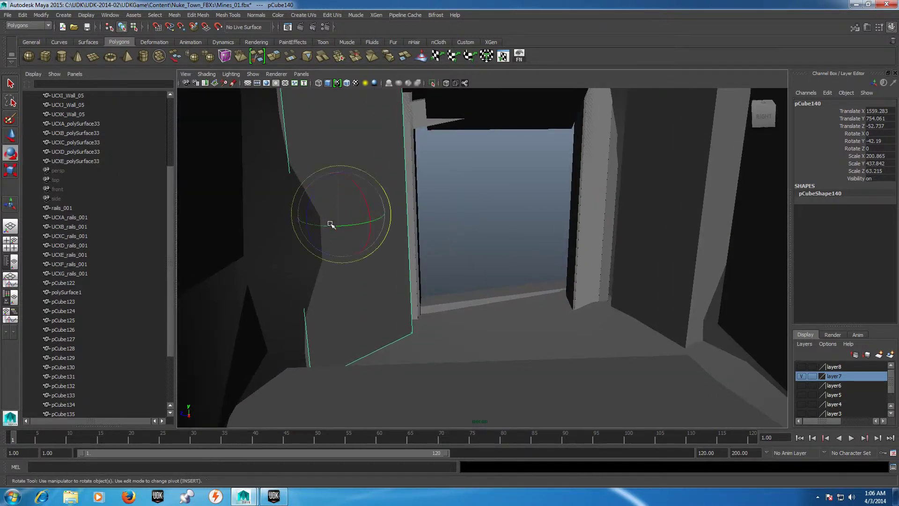
{"action": "mouse_move", "coordinate": [317, 223]}
{"action": "left_mouse_down"}
{"action": "mouse_move", "coordinate": [324, 225]}
{"action": "mouse_move", "coordinate": [287, 213]}
{"action": "left_mouse_up"}
{"action": "key", "text": "w"}
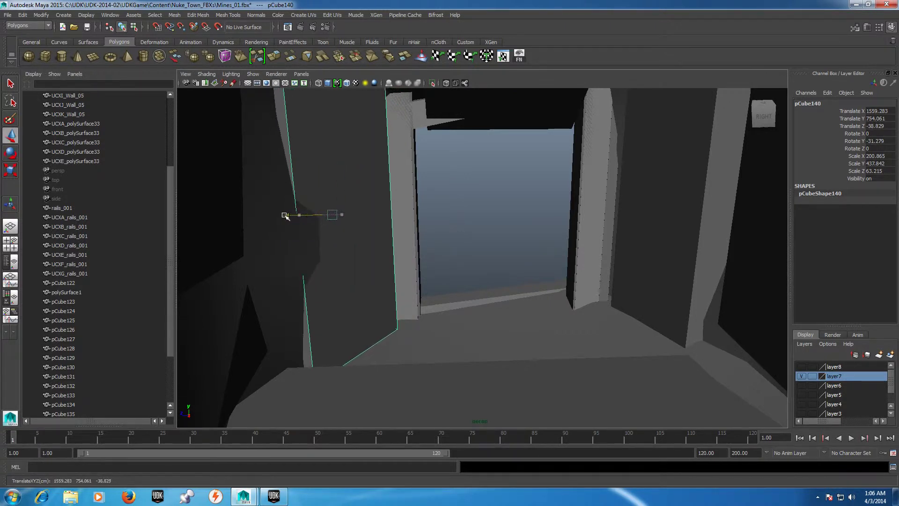
- Lower pCube133 slightly to Y 538.706
{"action": "left_click", "coordinate": [472, 363]}
{"action": "mouse_move", "coordinate": [472, 363]}
{"action": "left_mouse_down", "text": "alt"}
{"action": "mouse_move", "coordinate": [452, 375]}
{"action": "mouse_move", "coordinate": [687, 357]}
{"action": "left_mouse_up", "text": "alt"}
{"action": "left_click_drag", "start_coordinate": [442, 220], "coordinate": [443, 226]}
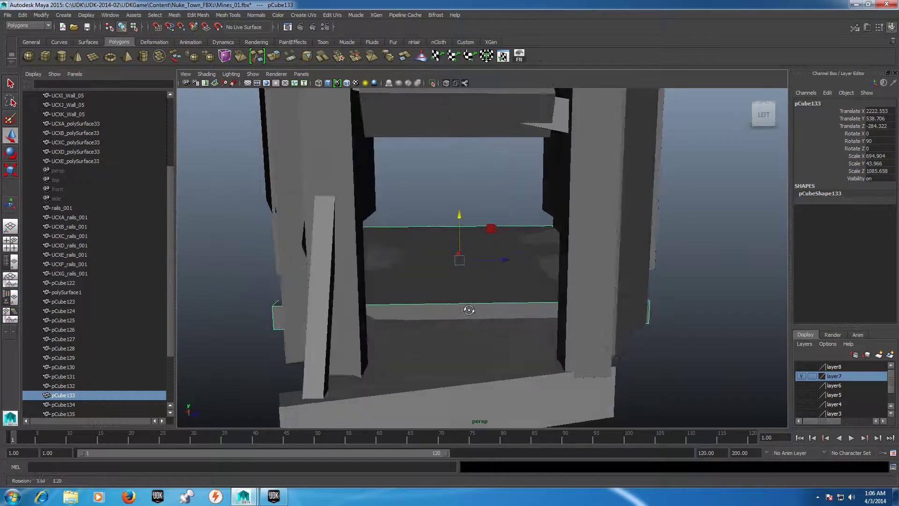
{"action": "mouse_move", "coordinate": [466, 307]}
{"action": "left_mouse_down", "text": "alt"}
{"action": "mouse_move", "coordinate": [445, 311]}
{"action": "mouse_move", "coordinate": [454, 321]}
{"action": "mouse_move", "coordinate": [491, 315]}
{"action": "mouse_move", "coordinate": [482, 321]}
{"action": "left_mouse_up", "text": "alt"}
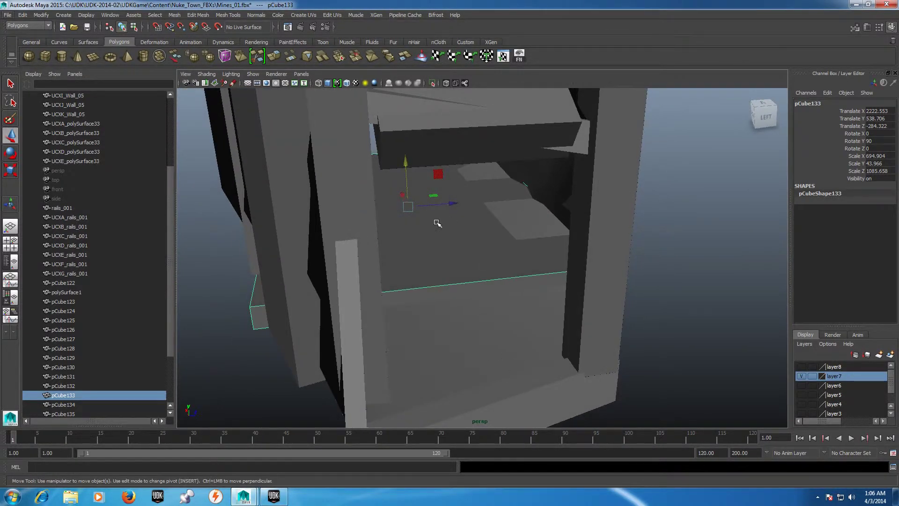
- Duplicate pCube133 and shrink the copy along X and Z
{"action": "key", "text": "ctrl+d"}
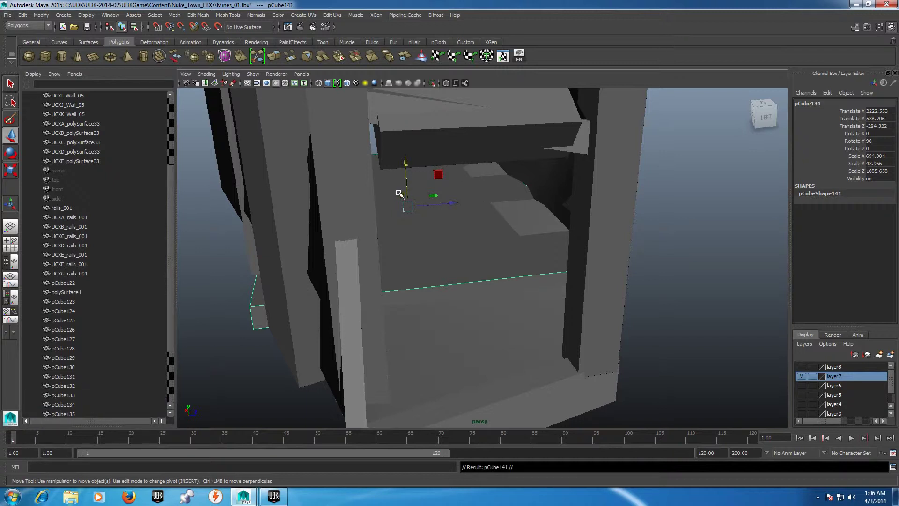
{"action": "left_click_drag", "start_coordinate": [402, 195], "coordinate": [445, 315]}
{"action": "key", "text": "e"}
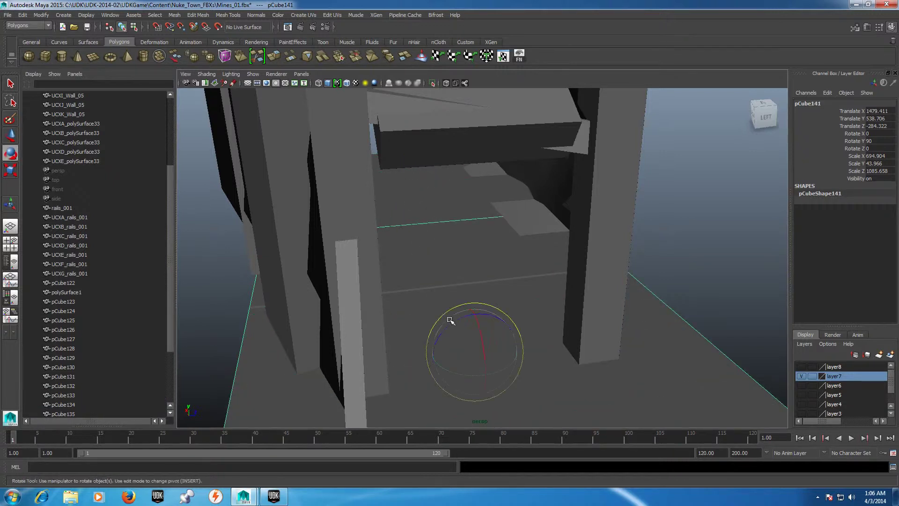
{"action": "key", "text": "r"}
{"action": "left_click_drag", "start_coordinate": [430, 361], "coordinate": [457, 358]}
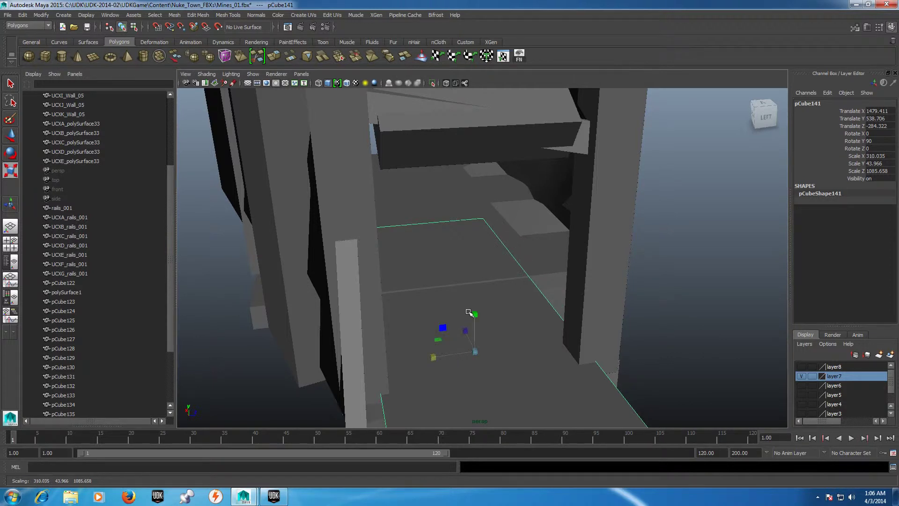
{"action": "left_click_drag", "start_coordinate": [465, 331], "coordinate": [471, 344]}
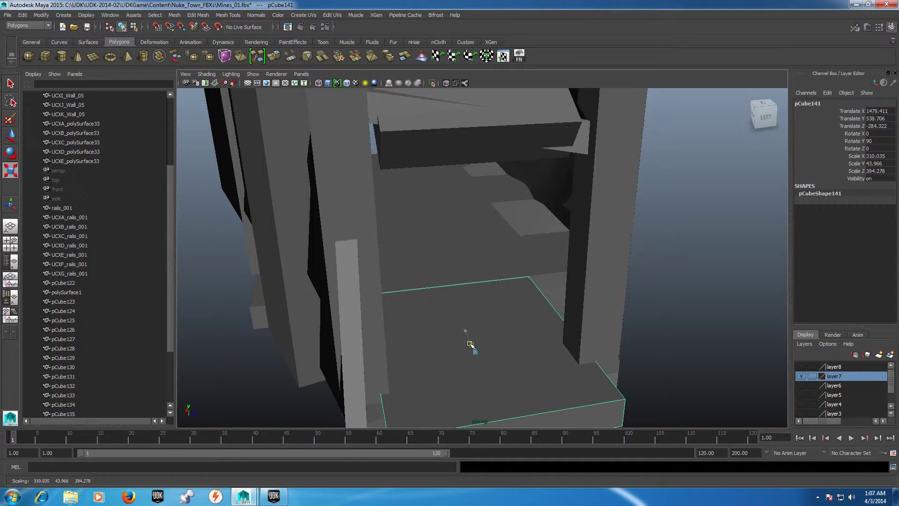
{"action": "left_click_drag", "start_coordinate": [471, 345], "coordinate": [472, 347]}
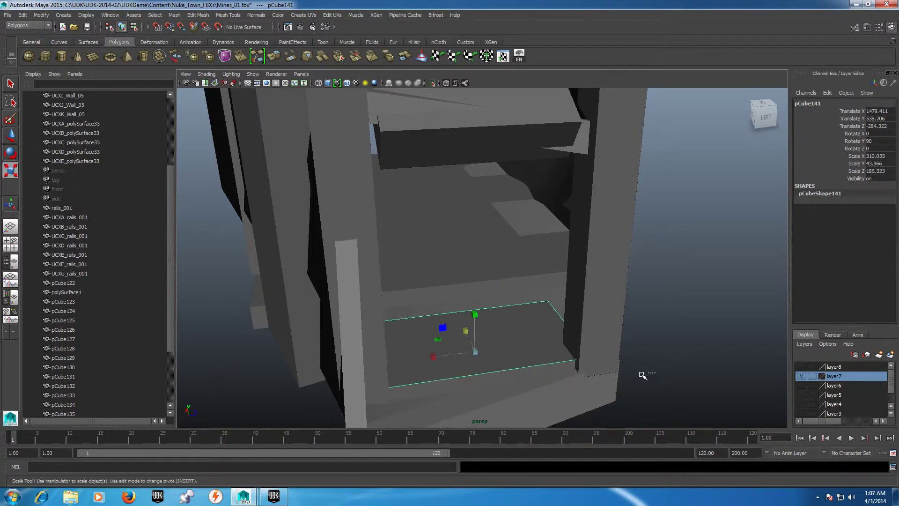
- Slide the copied box along X into place and widen it slightly
{"action": "left_click_drag", "start_coordinate": [643, 375], "coordinate": [605, 365], "text": "alt"}
{"action": "key", "text": "w"}
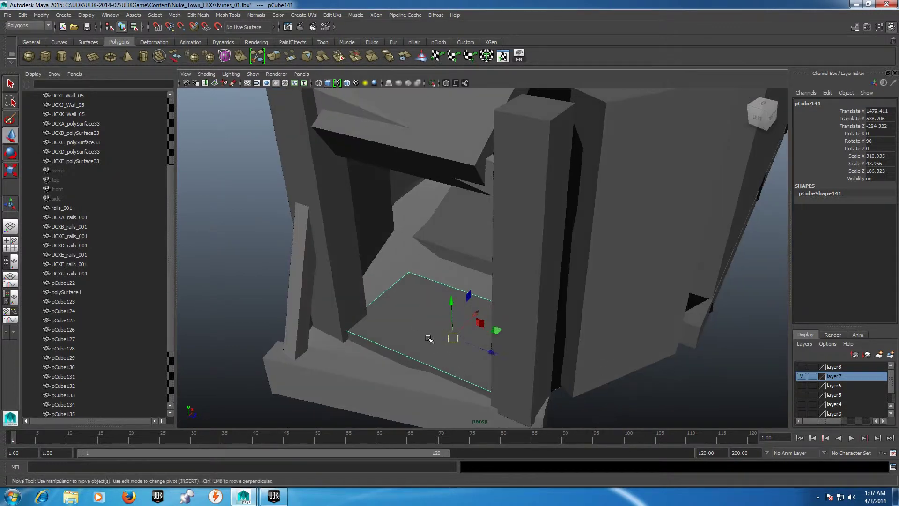
{"action": "left_click_drag", "start_coordinate": [479, 322], "coordinate": [504, 292]}
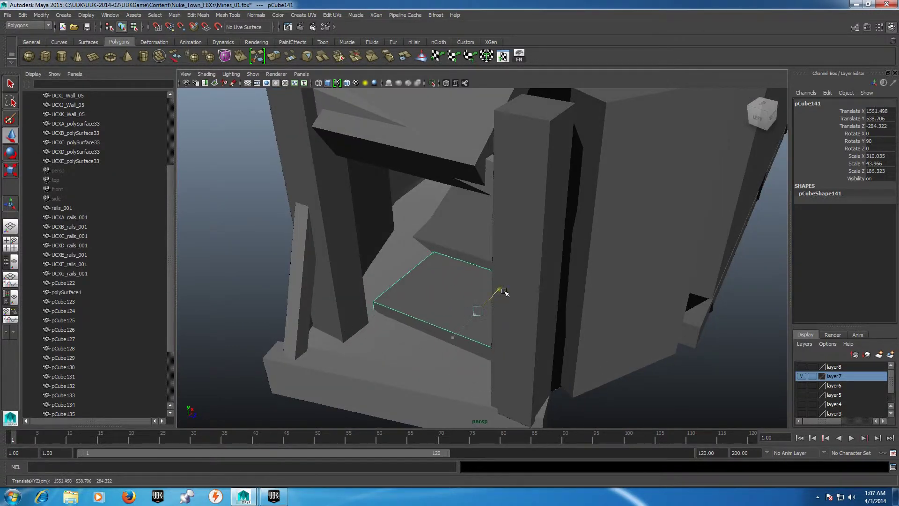
{"action": "key", "text": "e"}
{"action": "key", "text": "r"}
{"action": "left_click_drag", "start_coordinate": [446, 300], "coordinate": [437, 298]}
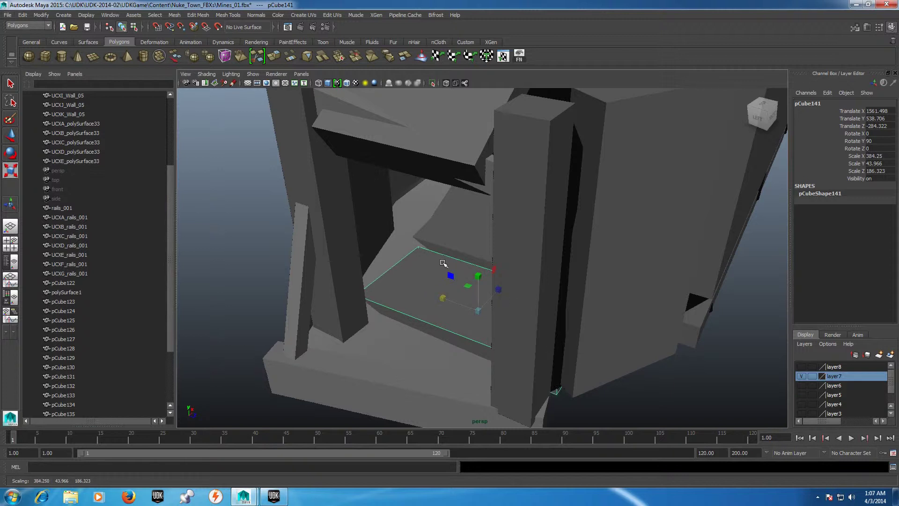
- Fine-tune the slab to X scale 362.745 and Z -303.577 over the tunnel top
{"action": "left_click_drag", "start_coordinate": [443, 265], "coordinate": [301, 279], "text": "alt"}
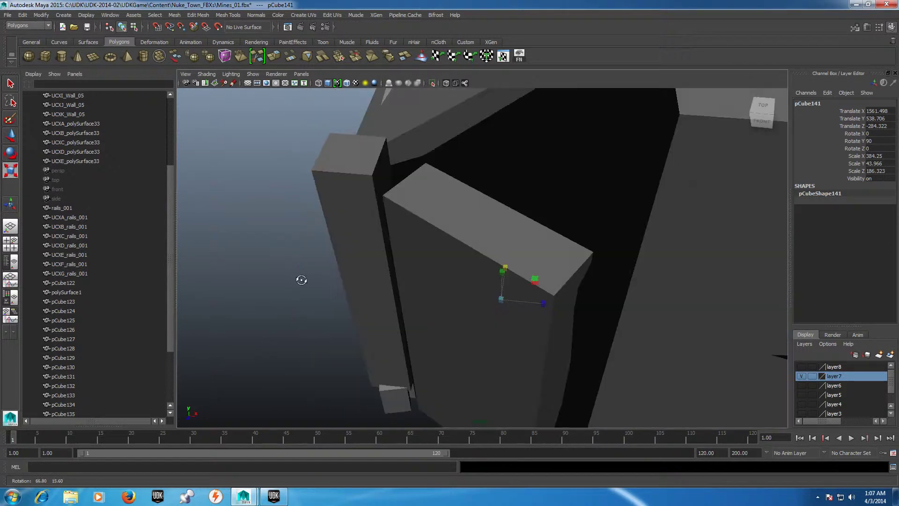
{"action": "key", "text": "f"}
{"action": "middle_click_drag", "start_coordinate": [302, 280], "coordinate": [440, 279], "text": "alt"}
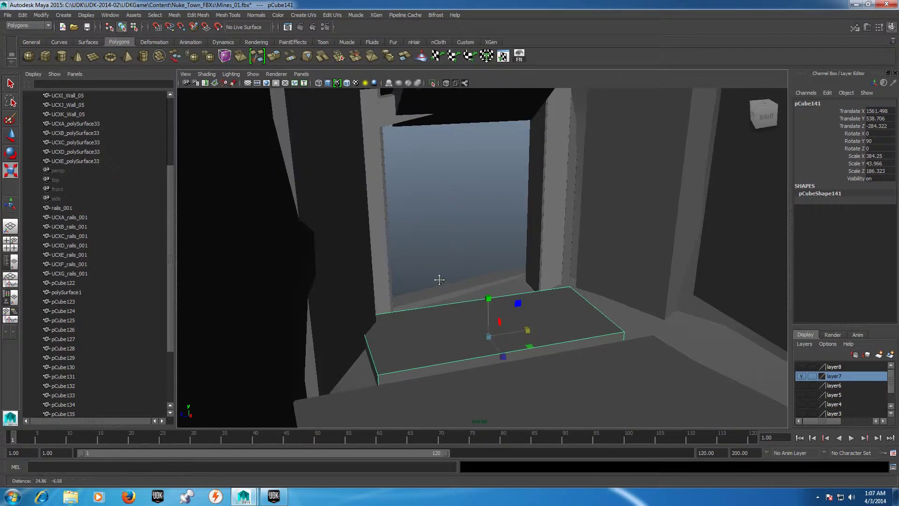
{"action": "left_click_drag", "start_coordinate": [439, 279], "coordinate": [471, 321], "text": "alt"}
{"action": "key", "text": "w"}
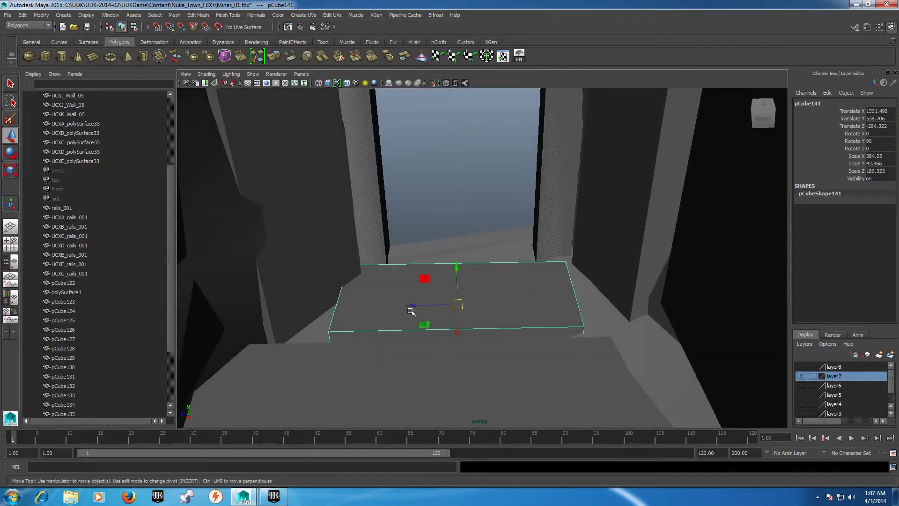
{"action": "left_click_drag", "start_coordinate": [412, 311], "coordinate": [422, 307]}
{"action": "key", "text": "e"}
{"action": "key", "text": "r"}
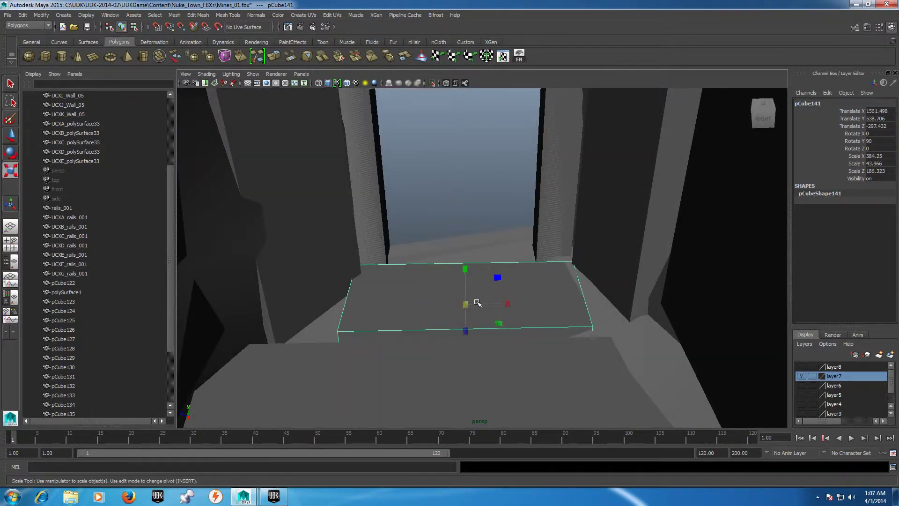
{"action": "left_click_drag", "start_coordinate": [507, 304], "coordinate": [503, 305]}
{"action": "key", "text": "w"}
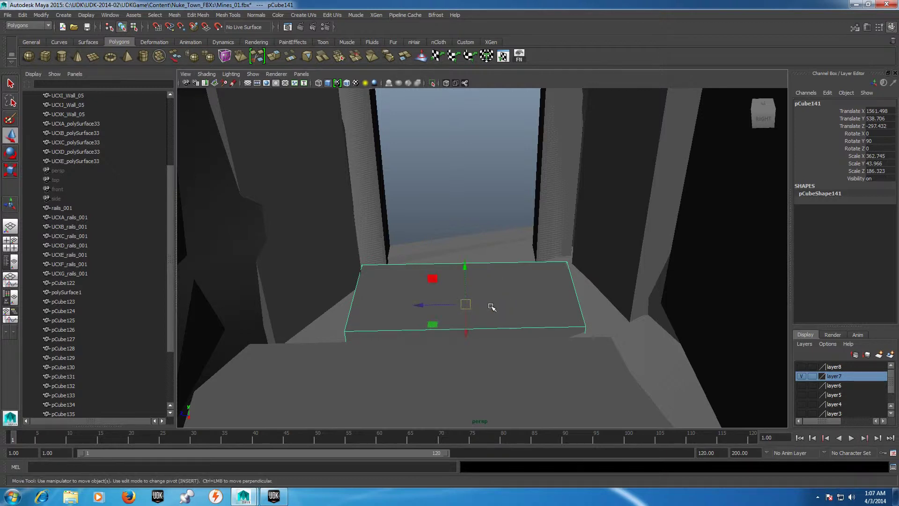
{"action": "mouse_move", "coordinate": [421, 305]}
{"action": "left_mouse_down"}
{"action": "mouse_move", "coordinate": [496, 287]}
{"action": "mouse_move", "coordinate": [656, 275]}
{"action": "mouse_move", "coordinate": [378, 251]}
{"action": "mouse_move", "coordinate": [464, 253]}
{"action": "mouse_move", "coordinate": [427, 267]}
{"action": "mouse_move", "coordinate": [267, 275]}
{"action": "mouse_move", "coordinate": [331, 267]}
{"action": "left_mouse_up"}
- Deselect the slab and select the combined mesh polySurface1 in the Outliner
{"action": "left_click", "coordinate": [433, 225]}
{"action": "left_click", "coordinate": [72, 283]}
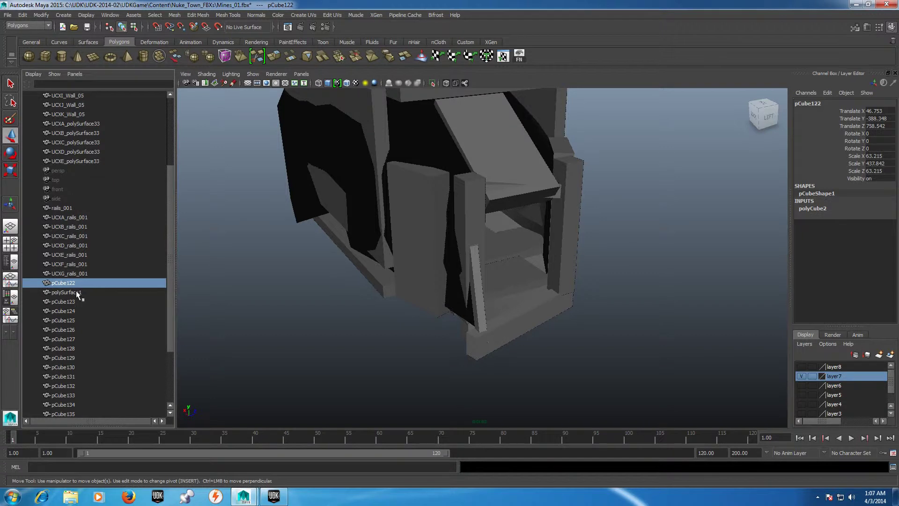
{"action": "left_click", "coordinate": [77, 292]}
{"action": "scroll", "coordinate": [533, 264], "scroll_direction": "down", "scroll_amount": 5}
{"action": "scroll", "coordinate": [435, 224], "scroll_direction": "up", "scroll_amount": 2}
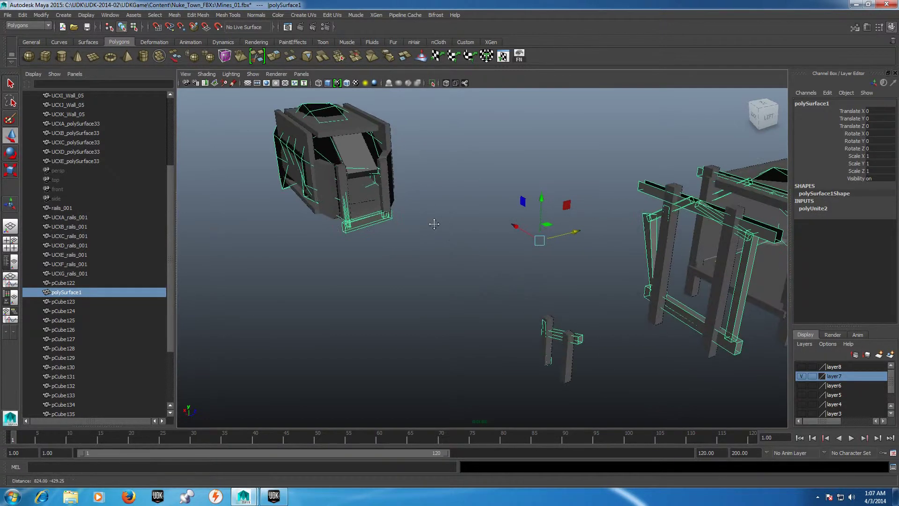
{"action": "mouse_move", "coordinate": [434, 224]}
{"action": "left_mouse_down", "text": "alt"}
{"action": "mouse_move", "coordinate": [454, 269]}
{"action": "mouse_move", "coordinate": [468, 263]}
{"action": "left_mouse_up", "text": "alt"}
{"action": "left_click_drag", "start_coordinate": [170, 278], "coordinate": [169, 323]}
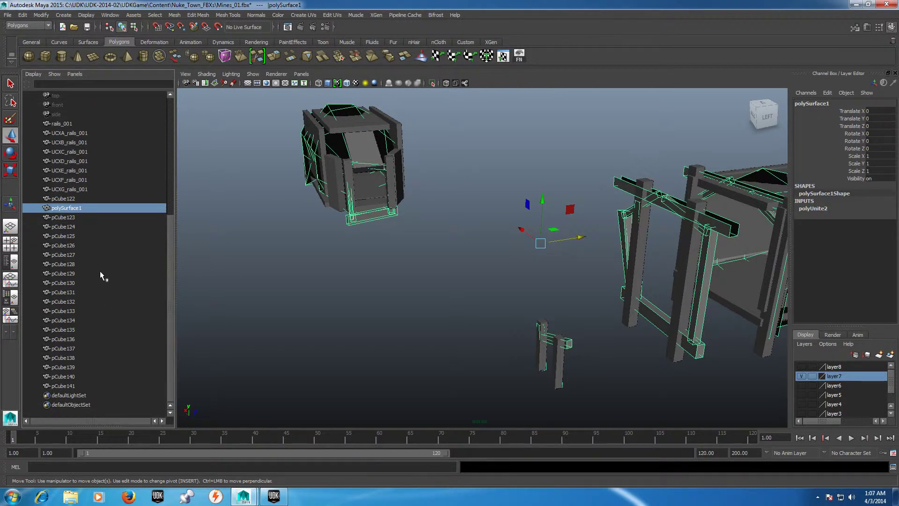
- Rename polySurface1 to abcd in the Outliner
{"action": "double_click", "coordinate": [85, 209]}
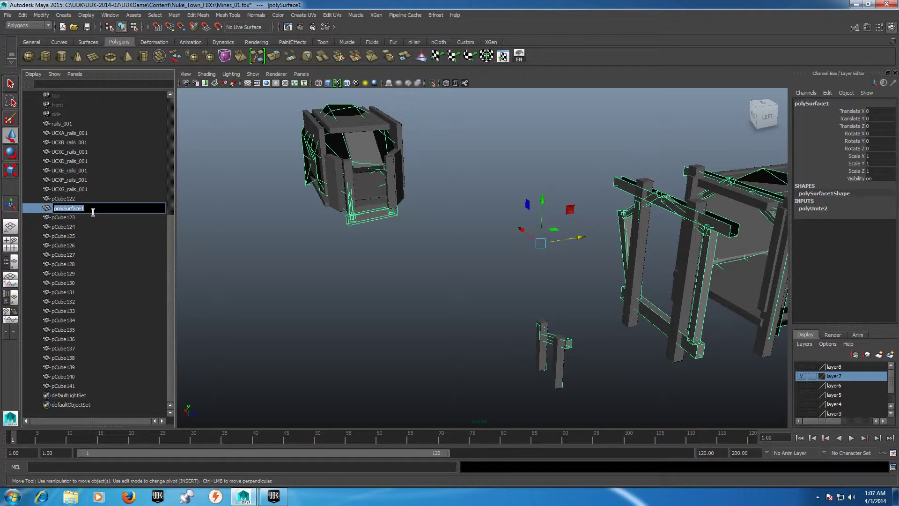
{"action": "type", "text": "abcd"}
{"action": "key", "text": "Return"}
{"action": "double_click", "coordinate": [73, 209]}
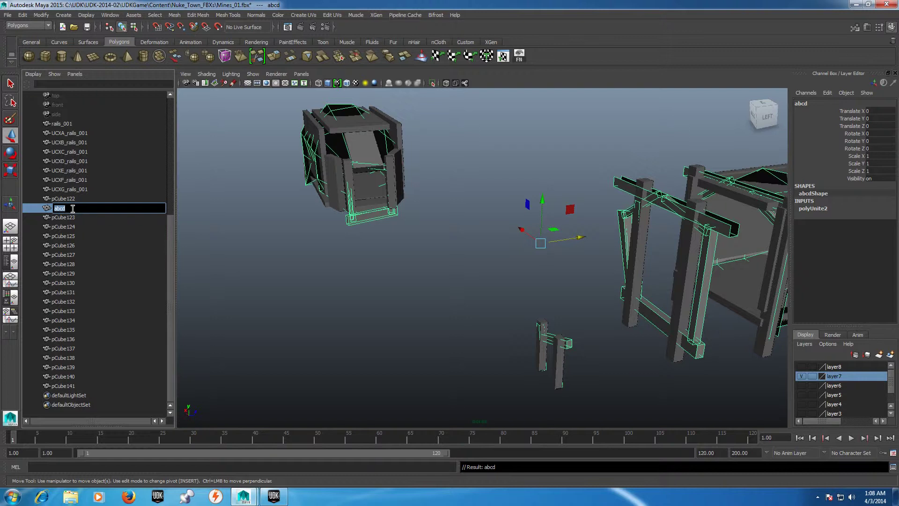
- Finish naming the mine mesh mies_tunel_01 and rename pCube122 to UCXA_mies_tunel_01
{"action": "type", "text": "mies_tunel_01"}
{"action": "left_click", "coordinate": [92, 227]}
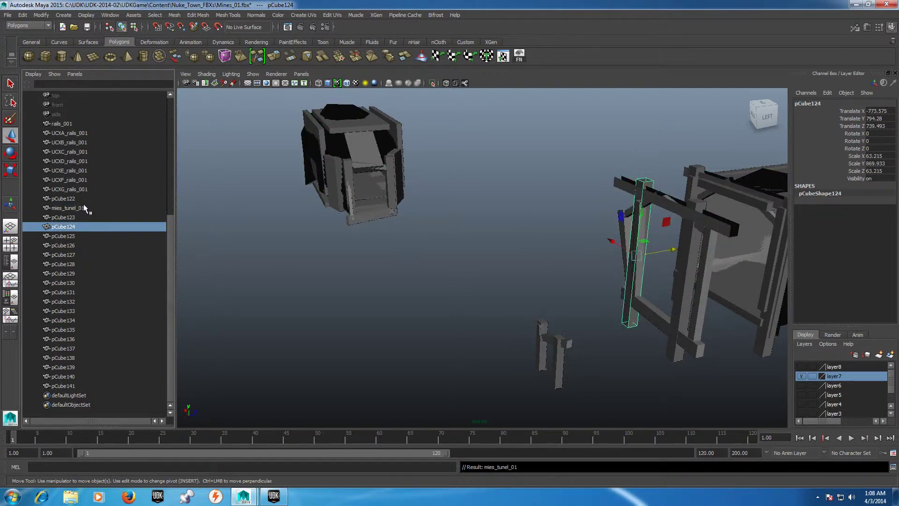
{"action": "left_click", "coordinate": [83, 207]}
{"action": "left_click", "coordinate": [84, 189]}
{"action": "double_click", "coordinate": [88, 199]}
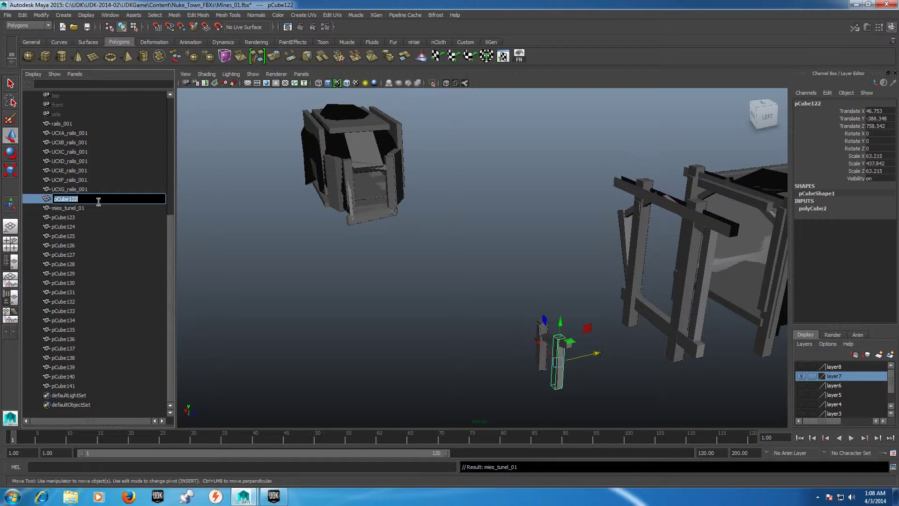
{"action": "type", "text": "UCXA_"}
{"action": "type", "text": "mies_tunel_01"}
{"action": "left_click", "coordinate": [95, 215]}
- Copy the UCXA_mies_tunel_01 name and rename pCube123 to UCXA_mies_tunel_02
{"action": "double_click", "coordinate": [96, 215]}
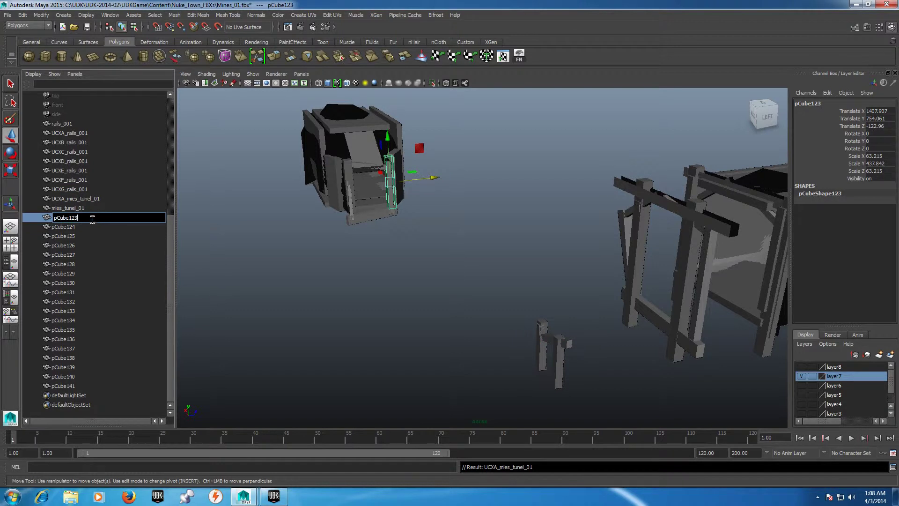
{"action": "left_click", "coordinate": [93, 198]}
{"action": "double_click", "coordinate": [93, 199]}
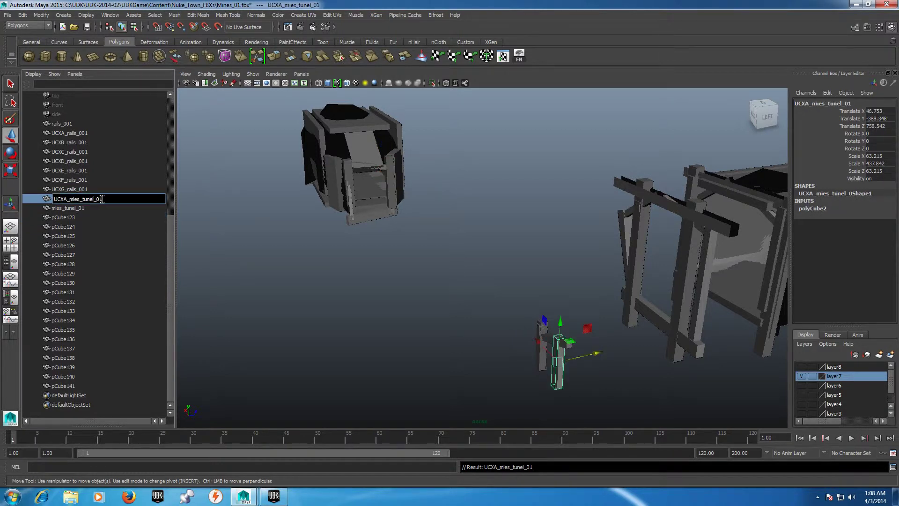
{"action": "left_click_drag", "start_coordinate": [104, 198], "coordinate": [20, 199]}
{"action": "key", "text": "ctrl+c"}
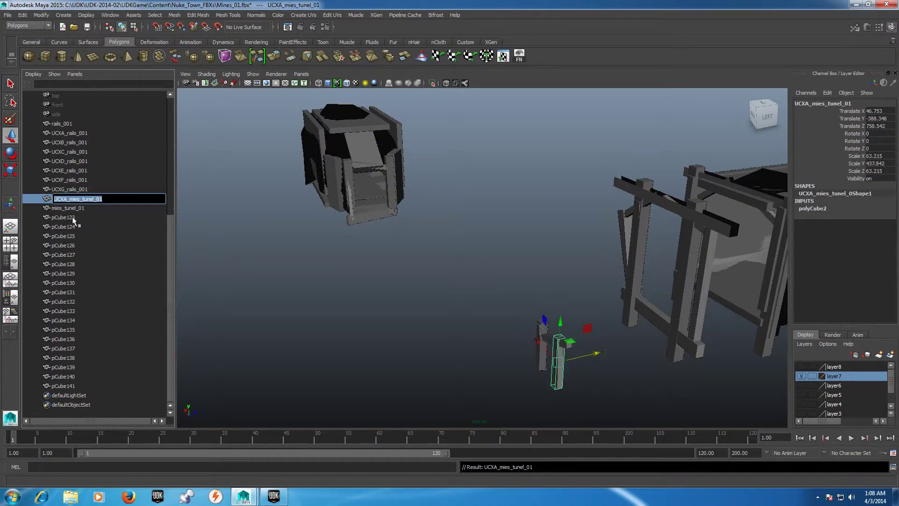
{"action": "left_click", "coordinate": [81, 217]}
{"action": "double_click", "coordinate": [86, 217]}
{"action": "key", "text": "ctrl+v"}
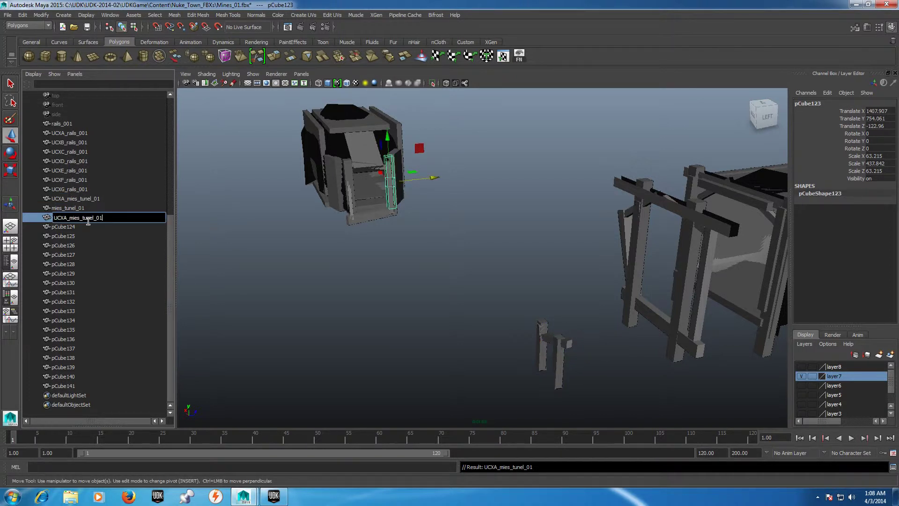
{"action": "key", "text": "BackSpace"}
{"action": "type", "text": "2"}
{"action": "key", "text": "Return"}
- Rename pCube124 through pCube126 to UCXA_mies_tunel_03, _04 and _05
{"action": "double_click", "coordinate": [78, 228]}
{"action": "key", "text": "ctrl+v"}
{"action": "key", "text": "BackSpace"}
{"action": "key", "text": "3"}
{"action": "key", "text": "Return"}
{"action": "double_click", "coordinate": [78, 236]}
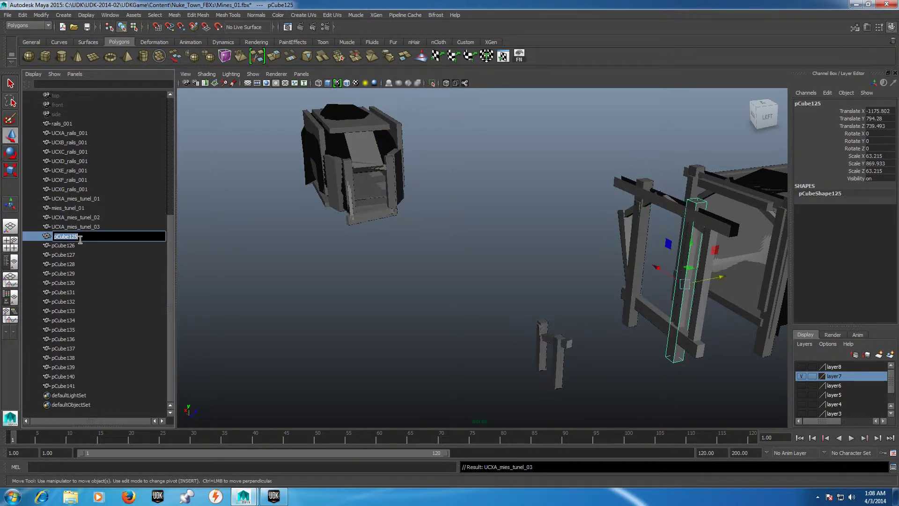
{"action": "key", "text": "ctrl+v"}
{"action": "key", "text": "BackSpace"}
{"action": "key", "text": "4"}
{"action": "key", "text": "Return"}
{"action": "double_click", "coordinate": [80, 245]}
{"action": "key", "text": "ctrl+v"}
{"action": "key", "text": "BackSpace"}
{"action": "key", "text": "5"}
{"action": "key", "text": "Return"}
- Rename the next three cubes to UCXA_mies_tunel_06, _07 and _08
{"action": "double_click", "coordinate": [79, 255]}
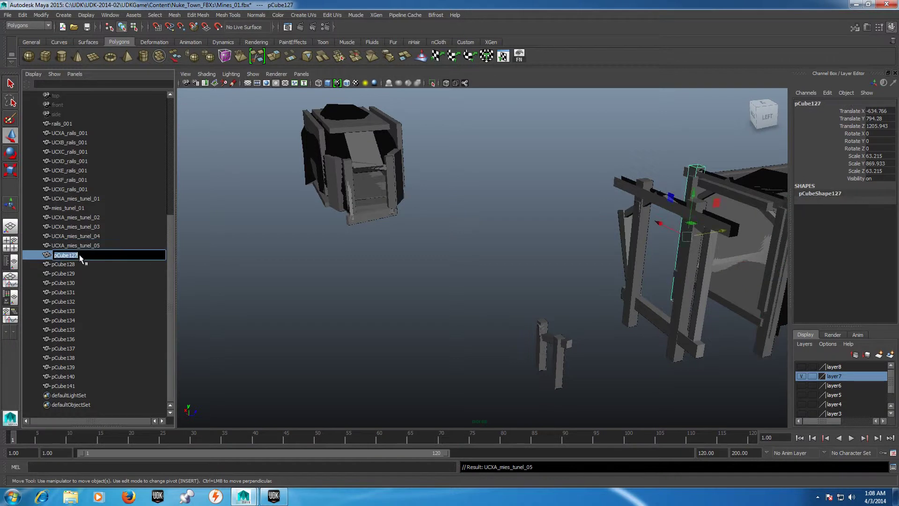
{"action": "key", "text": "BackSpace"}
{"action": "key", "text": "6"}
{"action": "key", "text": "Return"}
{"action": "double_click", "coordinate": [78, 264]}
{"action": "key", "text": "ctrl+v"}
{"action": "key", "text": "BackSpace"}
{"action": "key", "text": "7"}
{"action": "key", "text": "Return"}
{"action": "double_click", "coordinate": [77, 274]}
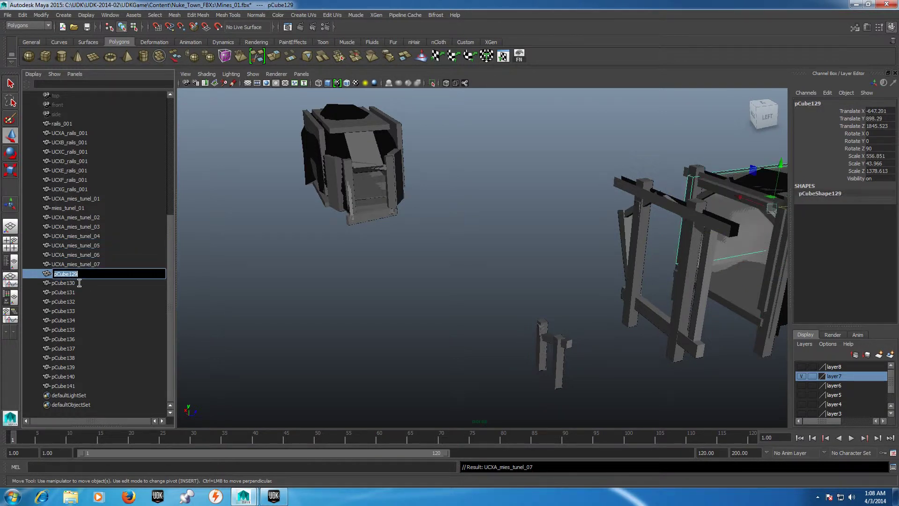
{"action": "key", "text": "ctrl+v"}
{"action": "key", "text": "BackSpace"}
{"action": "key", "text": "8"}
{"action": "key", "text": "Return"}
- Rename the following cubes to UCXA_mies_tunel_09, _010 and _011
{"action": "key", "text": "ctrl+v"}
{"action": "key", "text": "BackSpace"}
{"action": "key", "text": "9"}
{"action": "key", "text": "Return"}
{"action": "double_click", "coordinate": [77, 289]}
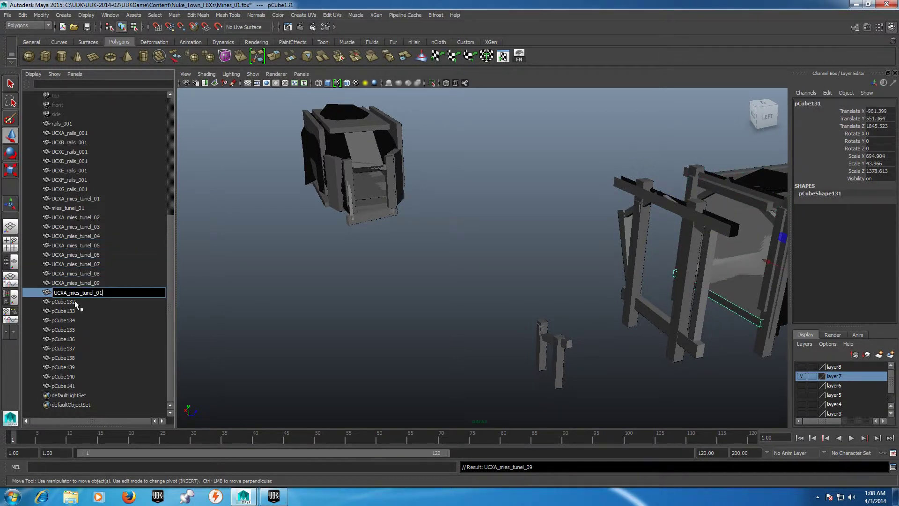
{"action": "key", "text": "ctrl+v"}
{"action": "key", "text": "0"}
{"action": "key", "text": "Return"}
{"action": "double_click", "coordinate": [75, 299]}
{"action": "key", "text": "ctrl+v"}
{"action": "type", "text": "1"}
{"action": "key", "text": "Return"}
{"action": "left_click", "coordinate": [75, 311]}
{"action": "key", "text": "ctrl+v"}
- Rename pCube134 onward to UCXA_mies_tunel_012 through UCXA_mies_tunel_015
{"action": "double_click", "coordinate": [79, 319]}
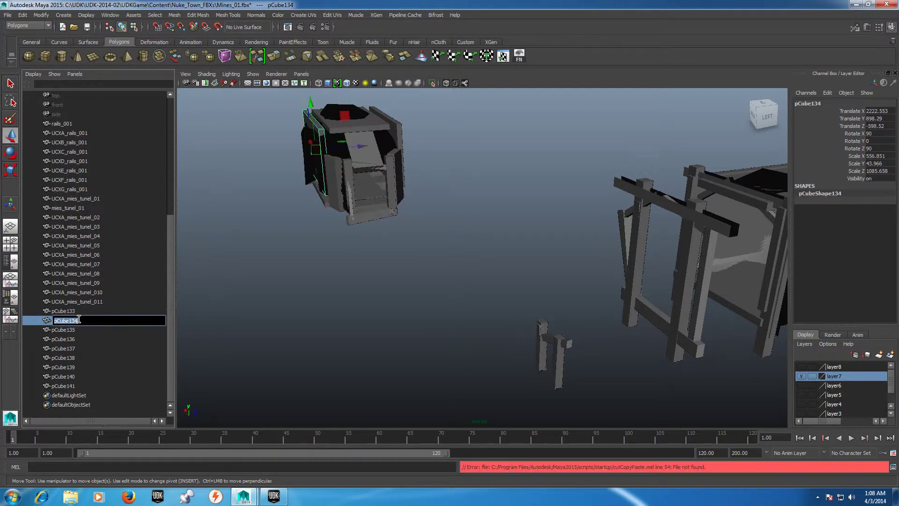
{"action": "type", "text": "UCXA_mies_tunel_012"}
{"action": "key", "text": "Return"}
{"action": "type", "text": "UCXA_mies_tunel_013"}
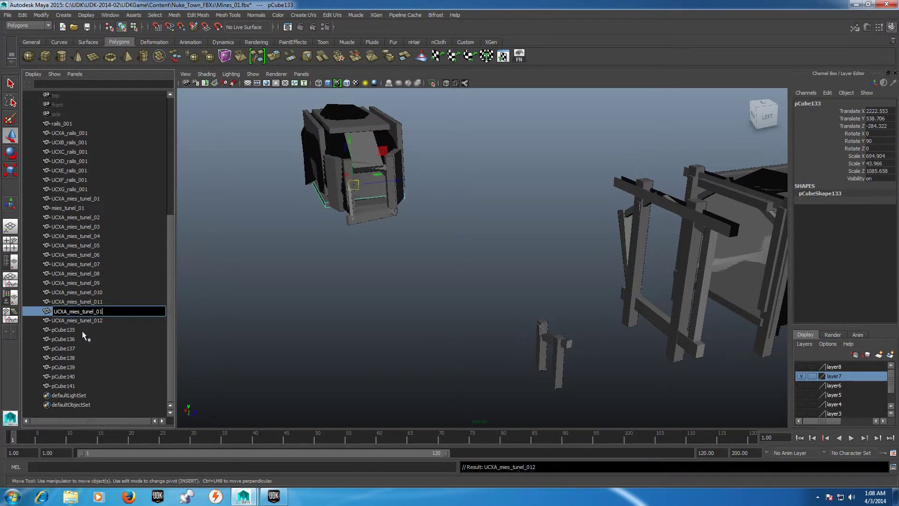
{"action": "key", "text": "Return"}
{"action": "double_click", "coordinate": [83, 330]}
{"action": "key", "text": "ctrl+v"}
{"action": "type", "text": "4"}
{"action": "key", "text": "Return"}
{"action": "double_click", "coordinate": [78, 340]}
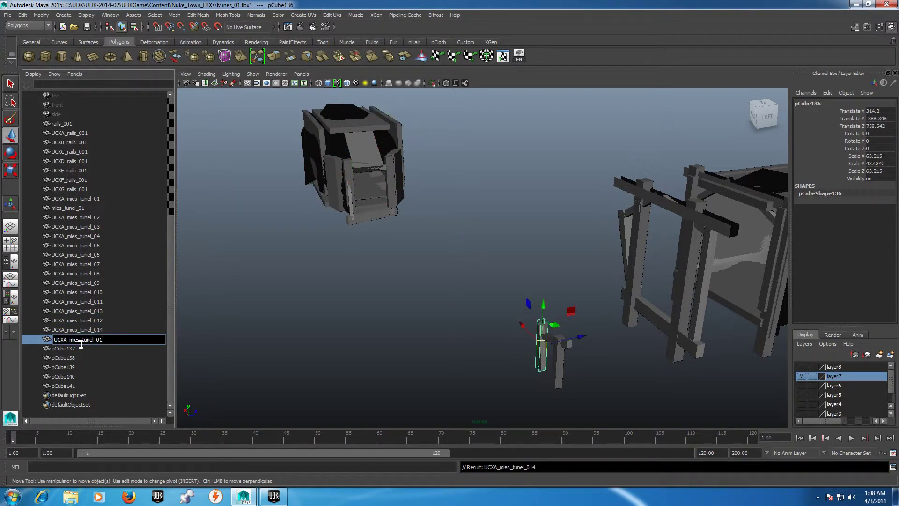
{"action": "type", "text": "5"}
{"action": "key", "text": "Return"}
- Rename the last cubes to UCXA_mies_tunel_016 through UCXA_mies_tunel_020
{"action": "double_click", "coordinate": [81, 356]}
{"action": "type", "text": "UCXA_mies_tunel_016"}
{"action": "key", "text": "Return"}
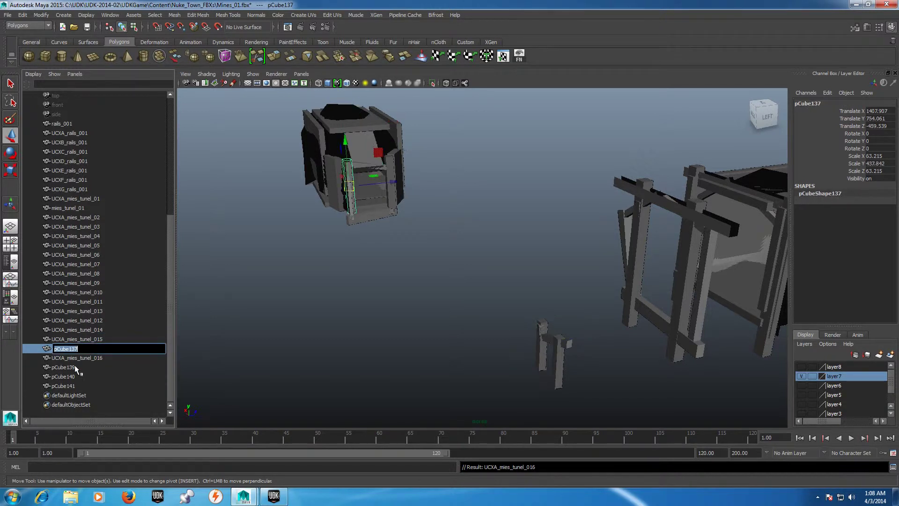
{"action": "type", "text": "UCXA_mies_tunel_017"}
{"action": "key", "text": "Return"}
{"action": "double_click", "coordinate": [75, 367]}
{"action": "type", "text": "UCXA_mies_tunel_018"}
{"action": "double_click", "coordinate": [74, 377]}
{"action": "type", "text": "UCXA_mies_tunel_01"}
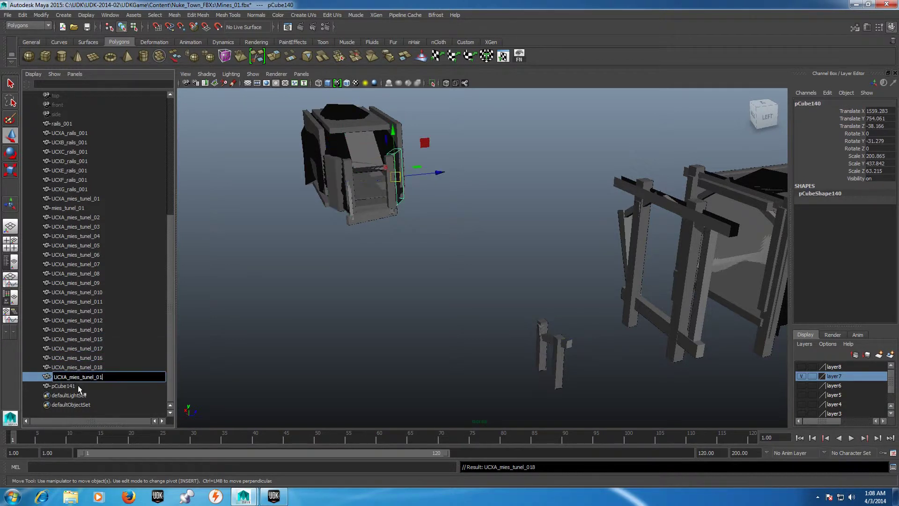
{"action": "type", "text": "9"}
{"action": "key", "text": "Return"}
{"action": "key", "text": "ctrl+v"}
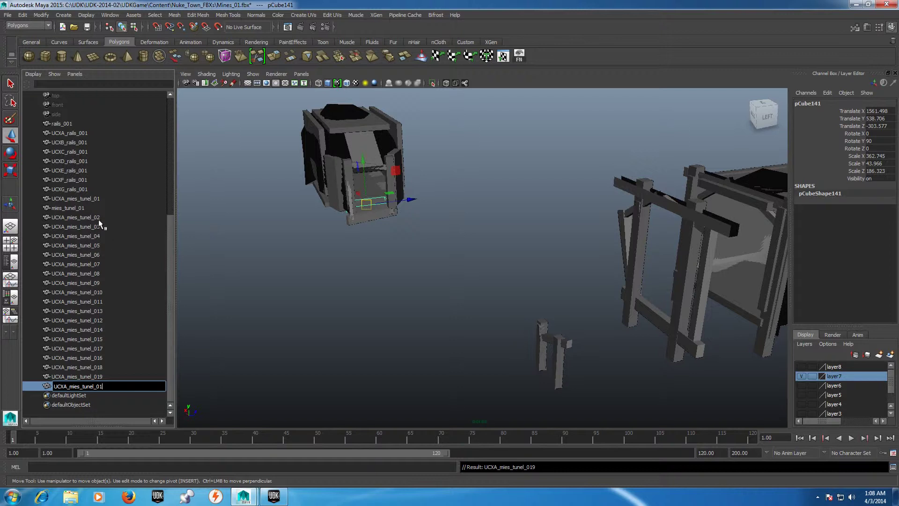
{"action": "type", "text": "0"}
{"action": "key", "text": "Return"}
{"action": "left_click", "coordinate": [98, 217]}
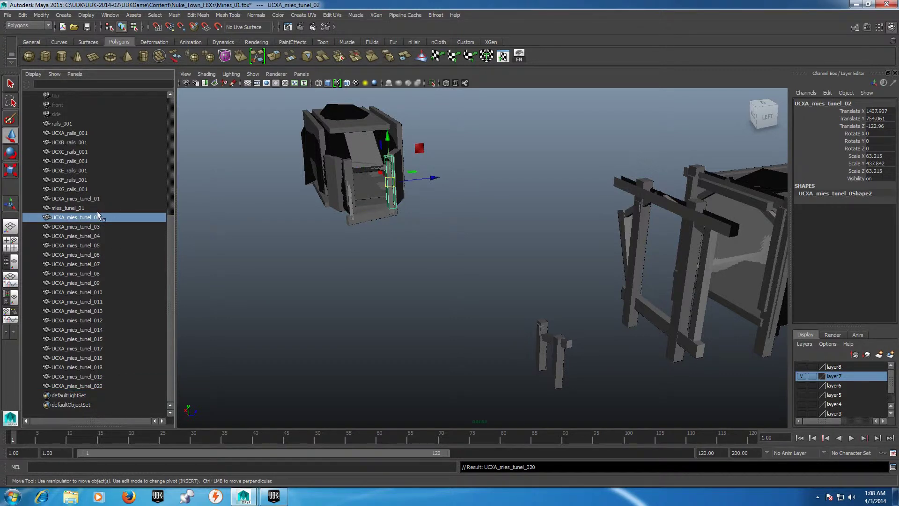
- Rename the first two tunnel boxes to UCXB_mies_tunel_01 and UCXC_mies_tunel_01
{"action": "double_click", "coordinate": [66, 219]}
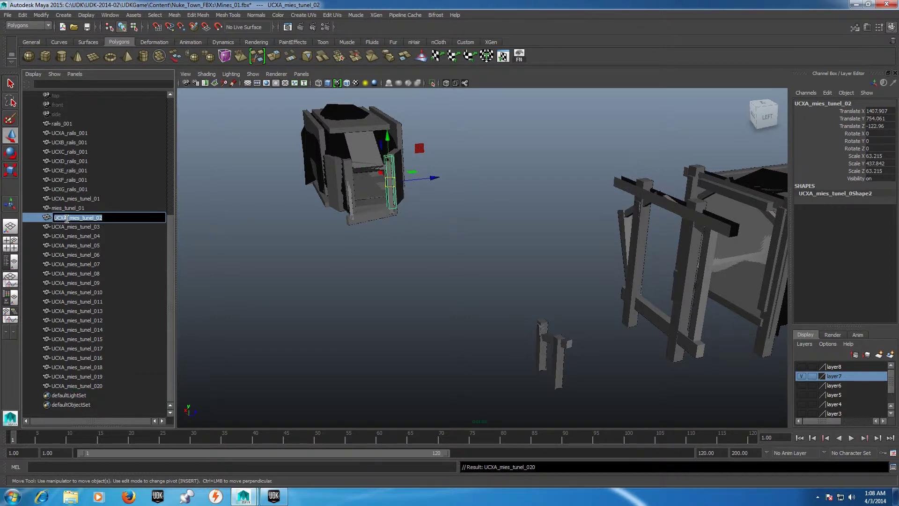
{"action": "left_click", "coordinate": [67, 218]}
{"action": "key", "text": "BackSpace"}
{"action": "type", "text": "B"}
{"action": "key", "text": "Return"}
{"action": "double_click", "coordinate": [78, 228]}
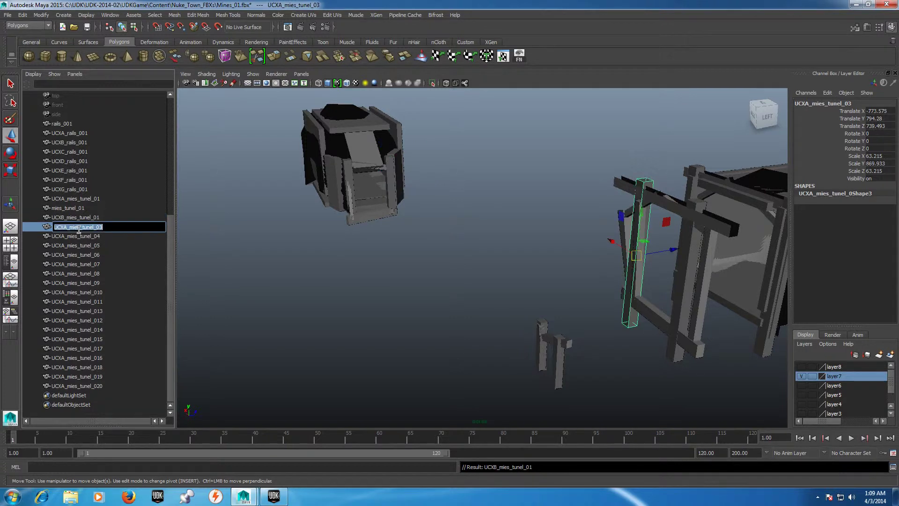
{"action": "left_click", "coordinate": [68, 227]}
{"action": "key", "text": "BackSpace"}
{"action": "type", "text": "C"}
{"action": "key", "text": "Return"}
- Rename boxes _04 and _05 with UCXD and UCXE prefixes, correcting a lowercase e
{"action": "left_click", "coordinate": [103, 237]}
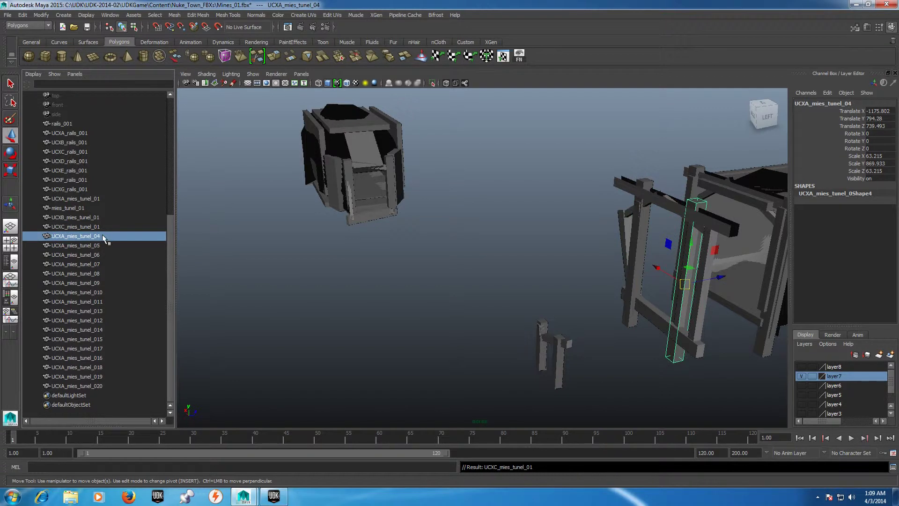
{"action": "double_click", "coordinate": [103, 236]}
{"action": "left_click", "coordinate": [64, 237]}
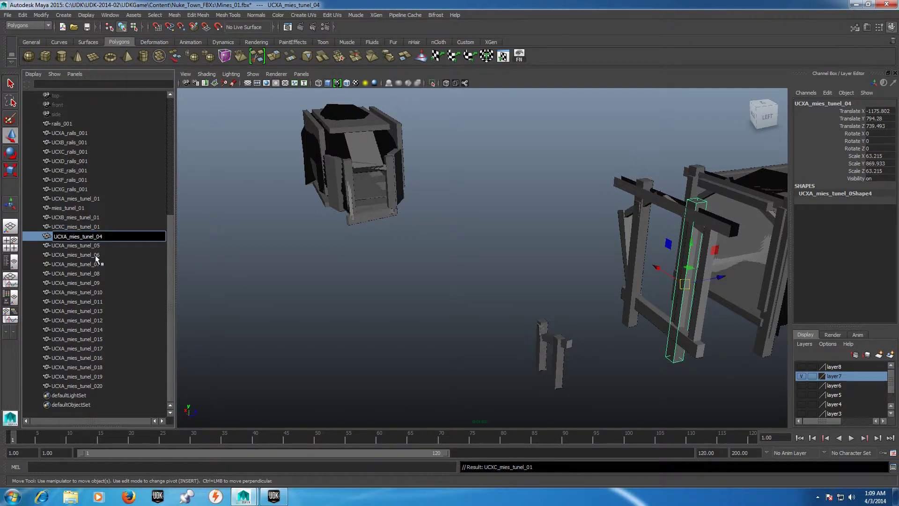
{"action": "key", "text": "BackSpace"}
{"action": "type", "text": "D"}
{"action": "double_click", "coordinate": [71, 247]}
{"action": "left_click", "coordinate": [68, 247]}
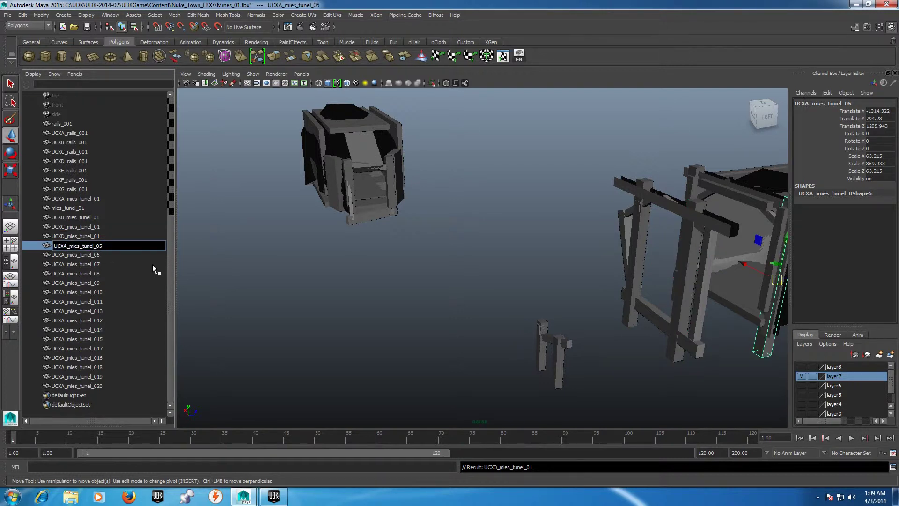
{"action": "key", "text": "BackSpace"}
{"action": "type", "text": "e"}
{"action": "key", "text": "BackSpace"}
{"action": "type", "text": "E"}
- Rename boxes UCXA_mies_tunel_06 and _07 with UCXF and UCXG prefixes
{"action": "double_click", "coordinate": [92, 255]}
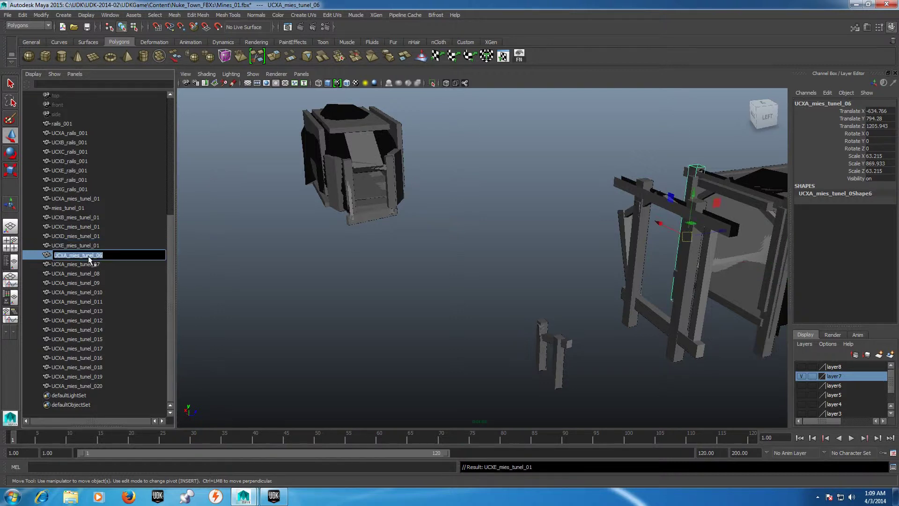
{"action": "left_click", "coordinate": [68, 256]}
{"action": "key", "text": "BackSpace"}
{"action": "type", "text": "F"}
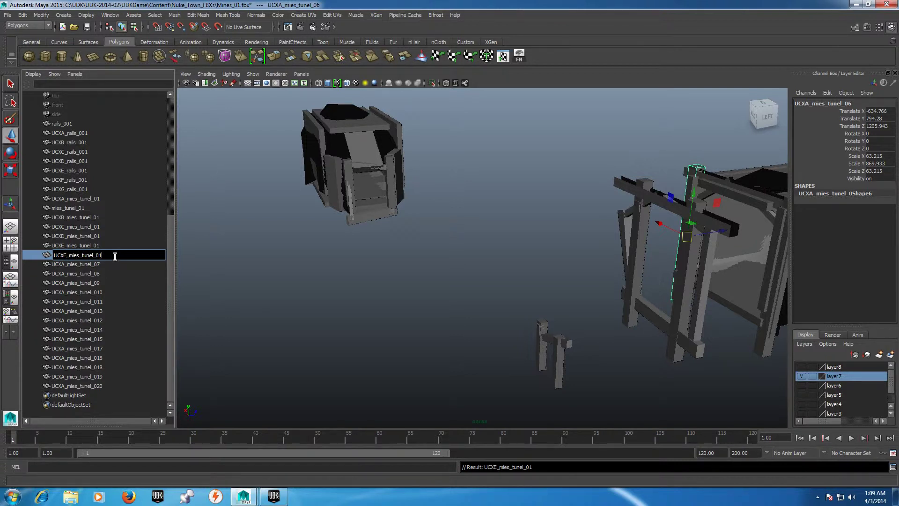
{"action": "double_click", "coordinate": [111, 265]}
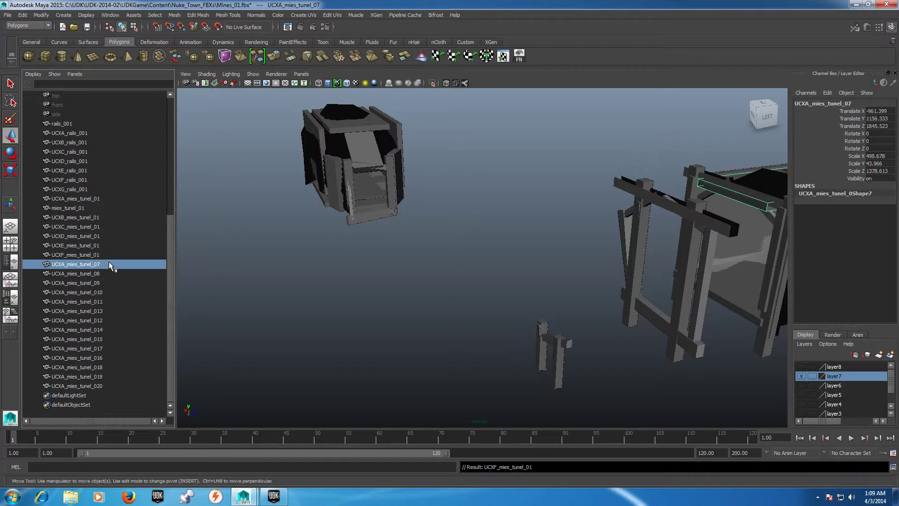
{"action": "left_click", "coordinate": [68, 265]}
{"action": "key", "text": "BackSpace"}
{"action": "type", "text": "G"}
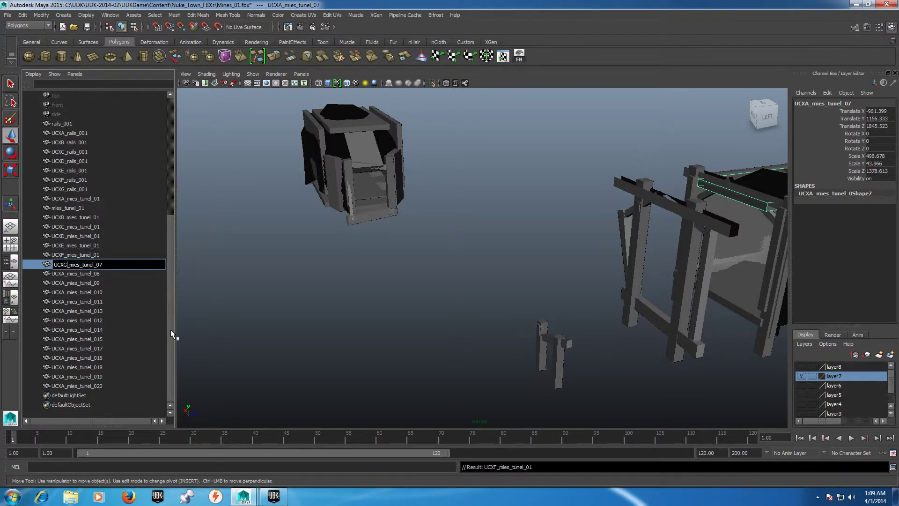
- Rename boxes _08 and _09 to UCXH_mies_tunel_01 and UCXI_mies_tunel_01
{"action": "left_click", "coordinate": [109, 274]}
{"action": "double_click", "coordinate": [105, 273]}
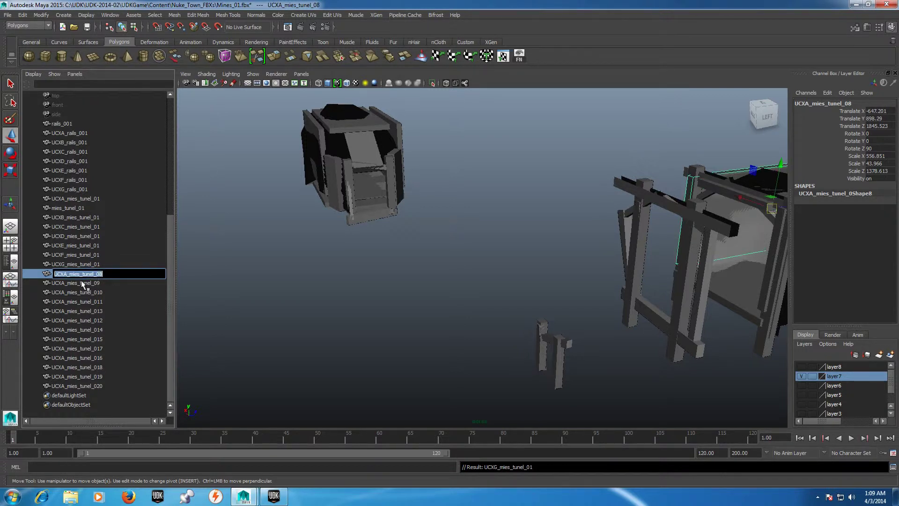
{"action": "left_click", "coordinate": [68, 274]}
{"action": "key", "text": "BackSpace"}
{"action": "type", "text": "H"}
{"action": "key", "text": "Return"}
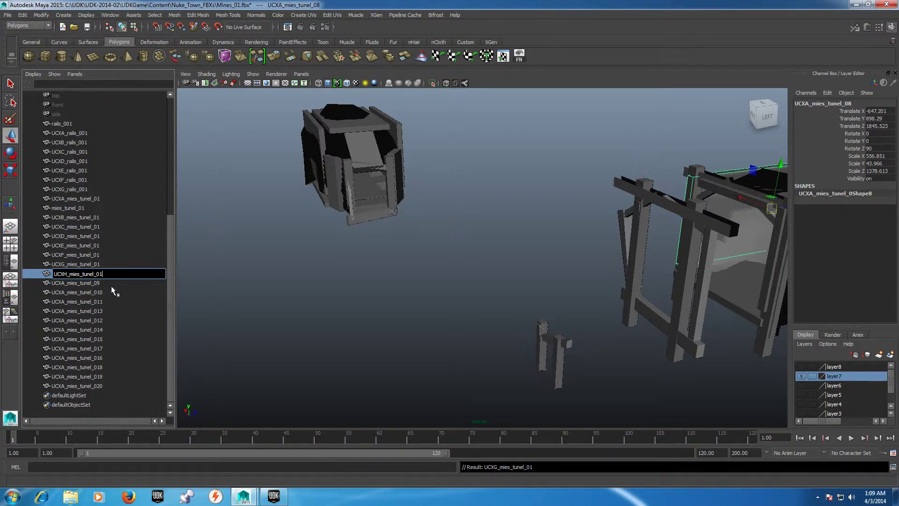
{"action": "left_click", "coordinate": [103, 285]}
{"action": "double_click", "coordinate": [70, 284]}
{"action": "left_click", "coordinate": [67, 283]}
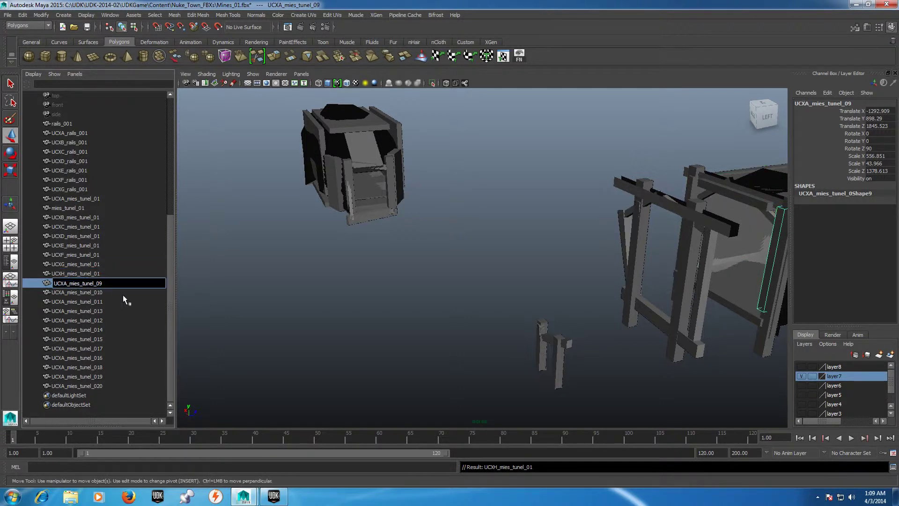
{"action": "key", "text": "BackSpace"}
{"action": "key", "text": "Return"}
- Rename boxes _010 and _011 to UCXJ_mies_tunel_01 and UCXK_mies_tunel_01
{"action": "left_click", "coordinate": [96, 293]}
{"action": "double_click", "coordinate": [77, 292]}
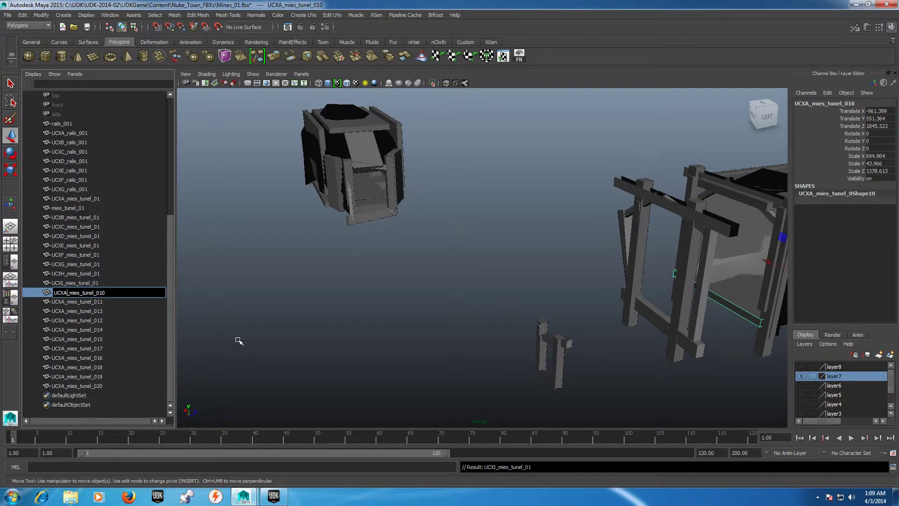
{"action": "key", "text": "BackSpace"}
{"action": "type", "text": "J"}
{"action": "key", "text": "Return"}
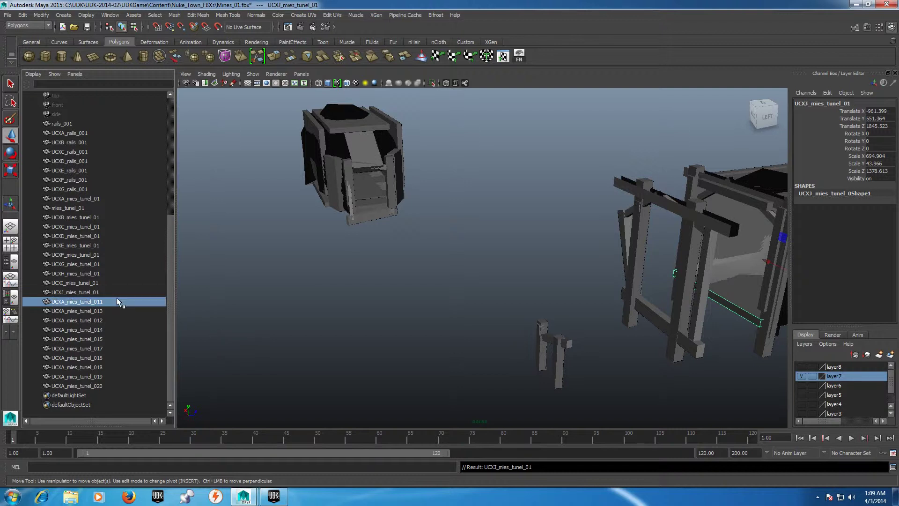
{"action": "left_click", "coordinate": [117, 299]}
{"action": "double_click", "coordinate": [116, 300]}
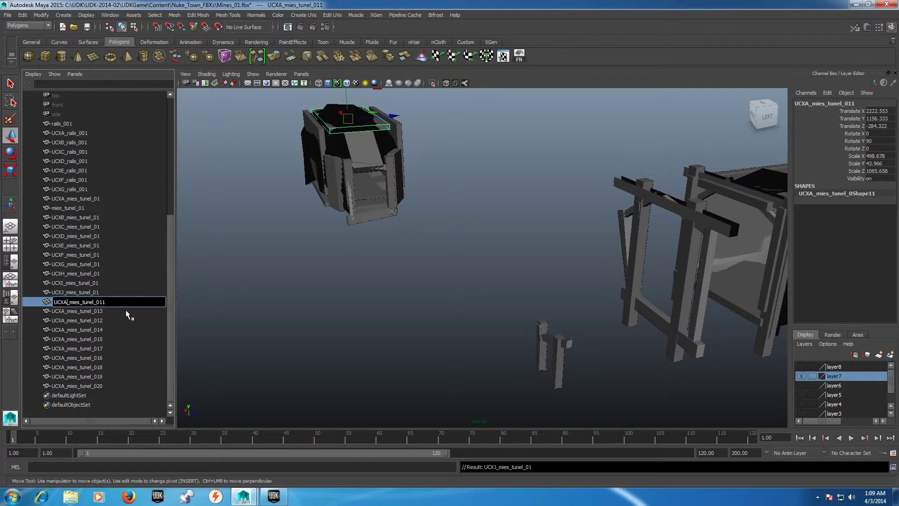
{"action": "key", "text": "BackSpace"}
{"action": "type", "text": "K"}
{"action": "key", "text": "Return"}
- Rename boxes _013 and _012 with UCXL and UCXM prefixes
{"action": "double_click", "coordinate": [106, 312]}
{"action": "left_click", "coordinate": [69, 311]}
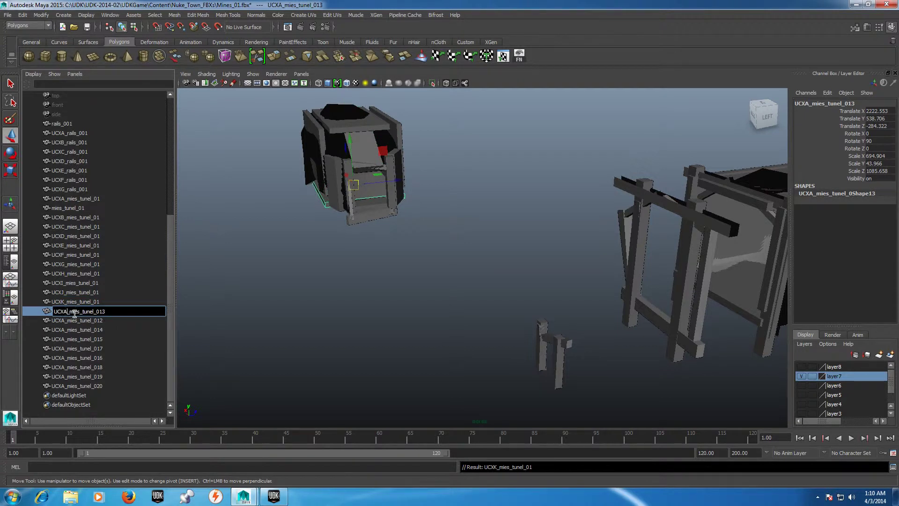
{"action": "key", "text": "BackSpace"}
{"action": "type", "text": "L"}
{"action": "left_click", "coordinate": [93, 321]}
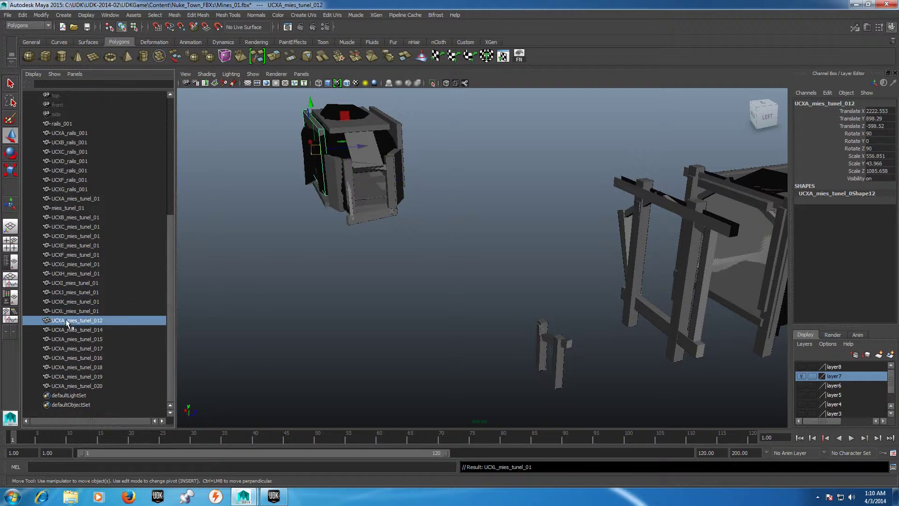
{"action": "double_click", "coordinate": [67, 322]}
{"action": "left_click", "coordinate": [73, 323]}
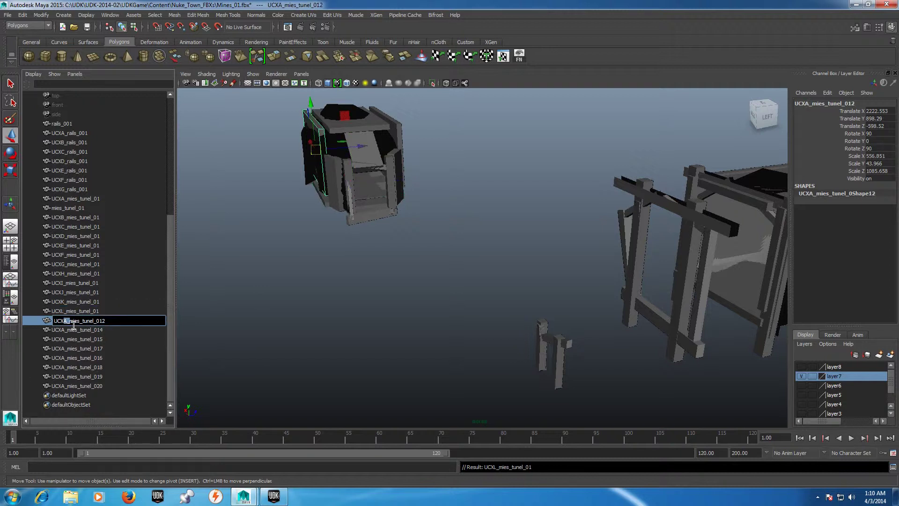
{"action": "key", "text": "BackSpace"}
{"action": "type", "text": "M"}
- Rename UCXA_mies_tunel_014 to UCXN, correcting a lowercase n
{"action": "left_click", "coordinate": [106, 330]}
{"action": "double_click", "coordinate": [67, 330]}
{"action": "left_click", "coordinate": [69, 329]}
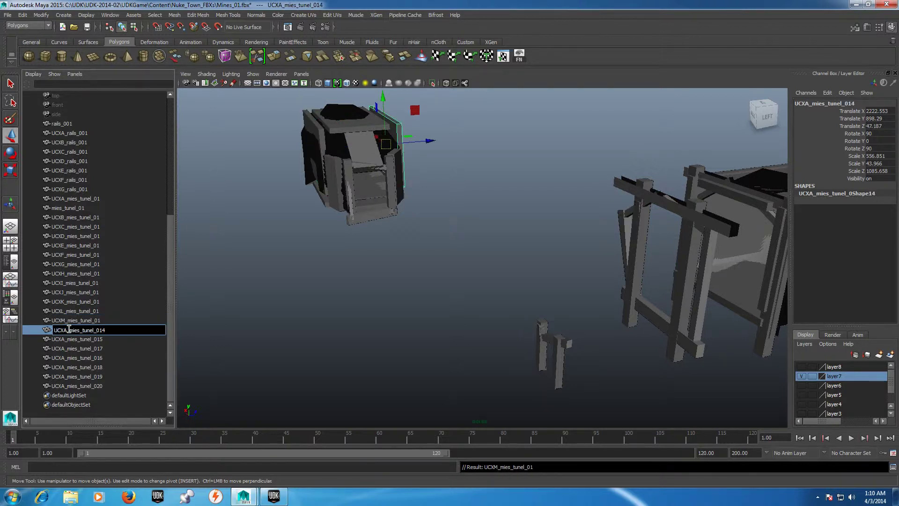
{"action": "key", "text": "BackSpace"}
{"action": "type", "text": "n"}
{"action": "key", "text": "BackSpace"}
{"action": "type", "text": "N"}
- Rename boxes _015 and _017 with UCXO and UCXP prefixes
{"action": "double_click", "coordinate": [73, 339]}
{"action": "left_click", "coordinate": [68, 340]}
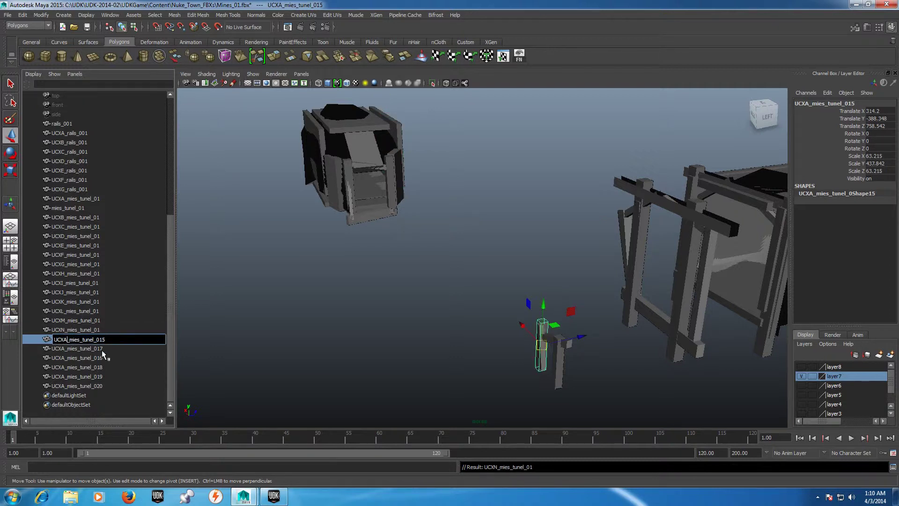
{"action": "key", "text": "BackSpace"}
{"action": "type", "text": "O"}
{"action": "left_click", "coordinate": [113, 340]}
{"action": "left_click", "coordinate": [95, 351]}
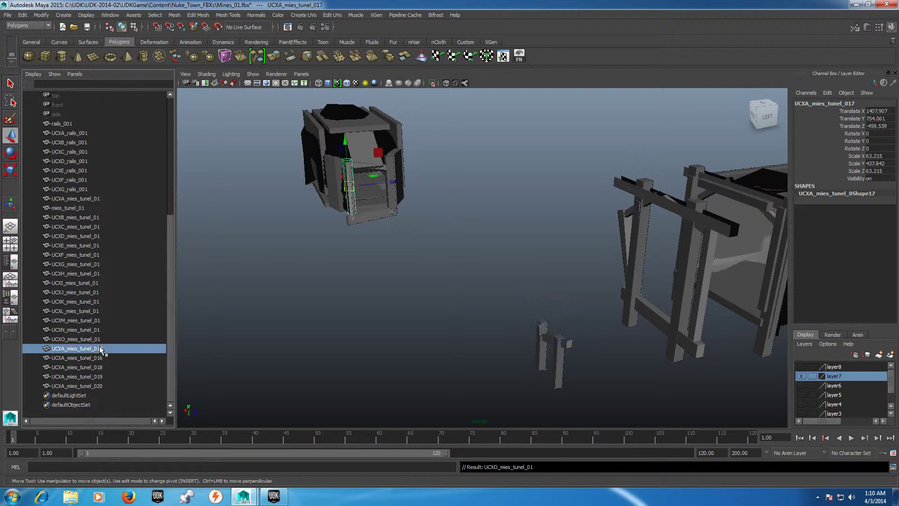
{"action": "double_click", "coordinate": [66, 350]}
{"action": "left_click", "coordinate": [70, 350]}
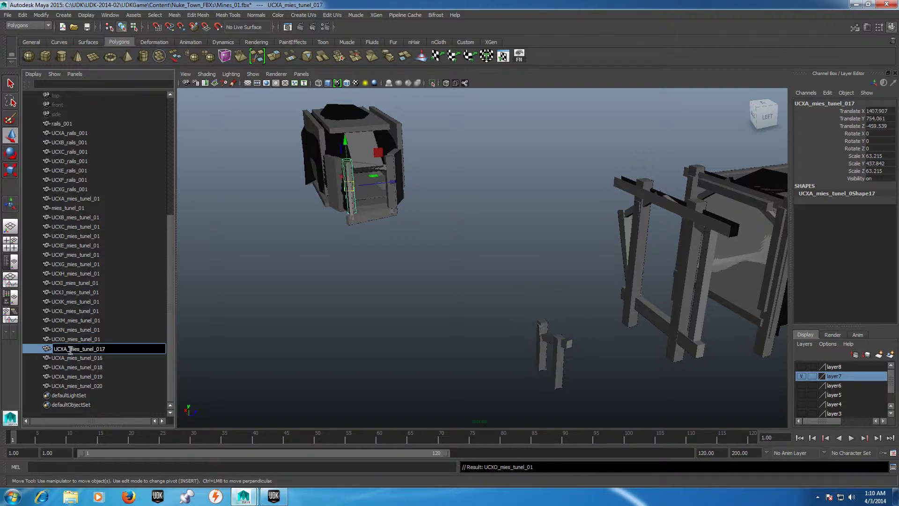
{"action": "key", "text": "BackSpace"}
{"action": "type", "text": "P"}
{"action": "key", "text": "BackSpace"}
- Rename box _016 with prefix UCXY and box _018 with prefix UCXV
{"action": "double_click", "coordinate": [67, 358]}
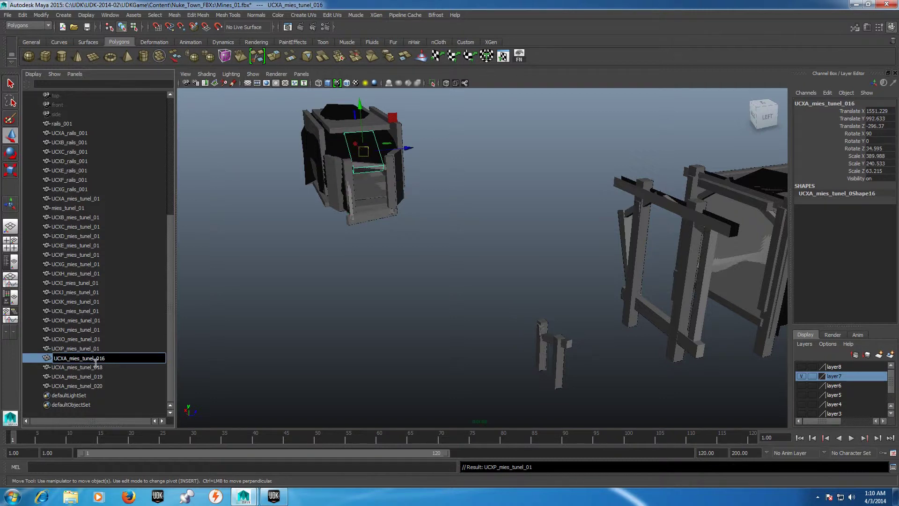
{"action": "key", "text": "BackSpace"}
{"action": "type", "text": "Y"}
{"action": "left_click", "coordinate": [106, 369]}
{"action": "double_click", "coordinate": [63, 368]}
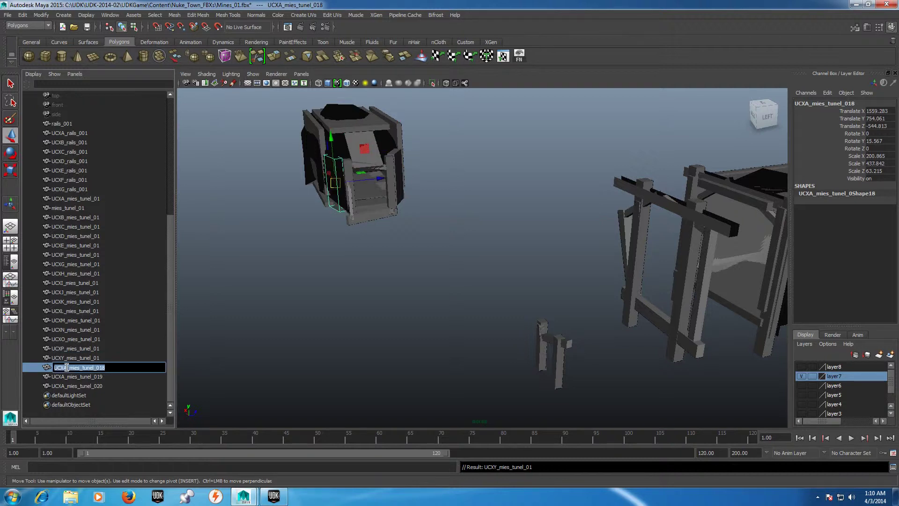
{"action": "left_click", "coordinate": [67, 368]}
{"action": "key", "text": "BackSpace"}
{"action": "type", "text": "V"}
- Rename box _019 to UCXW and box _020 to UCXX_mies_tunel_01
{"action": "left_click", "coordinate": [60, 376]}
{"action": "double_click", "coordinate": [61, 377]}
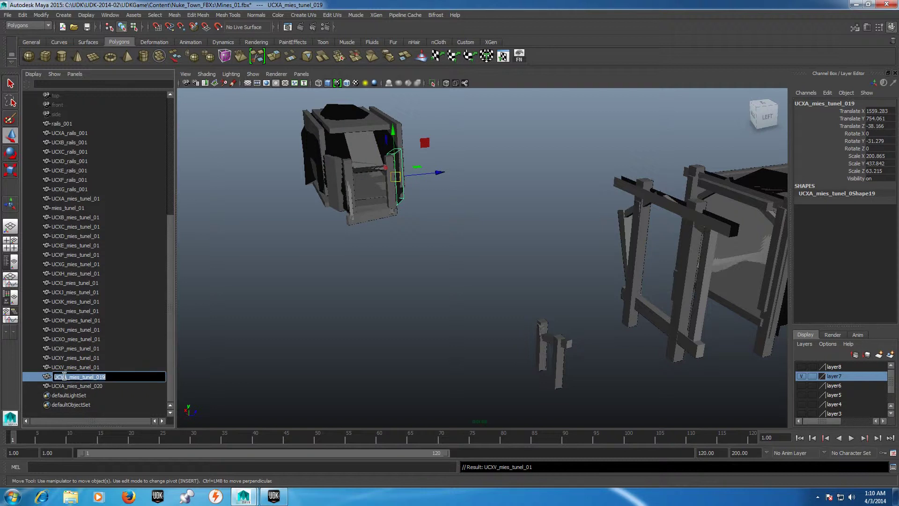
{"action": "left_click", "coordinate": [66, 377]}
{"action": "type", "text": "W"}
{"action": "left_click", "coordinate": [98, 386]}
{"action": "double_click", "coordinate": [65, 386]}
{"action": "left_click_drag", "start_coordinate": [68, 386], "coordinate": [94, 385]}
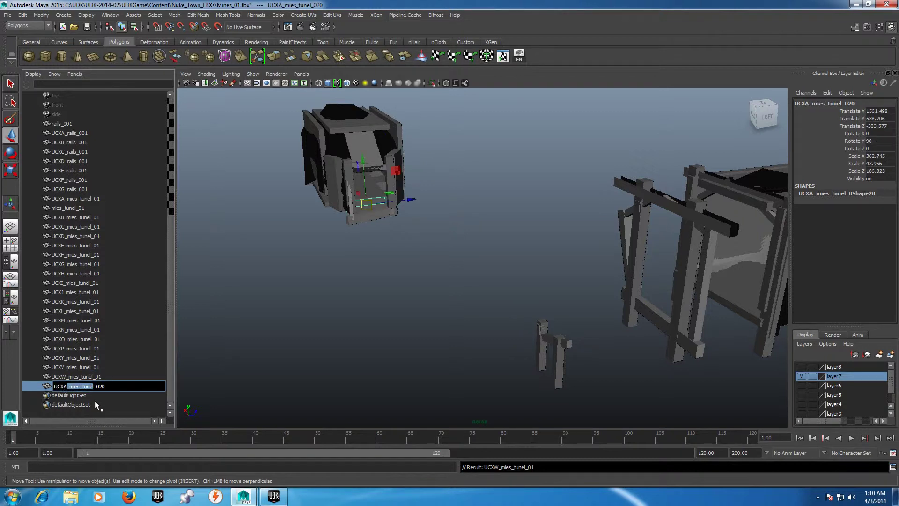
{"action": "key", "text": "Left"}
{"action": "key", "text": "Left"}
{"action": "left_click", "coordinate": [124, 341]}
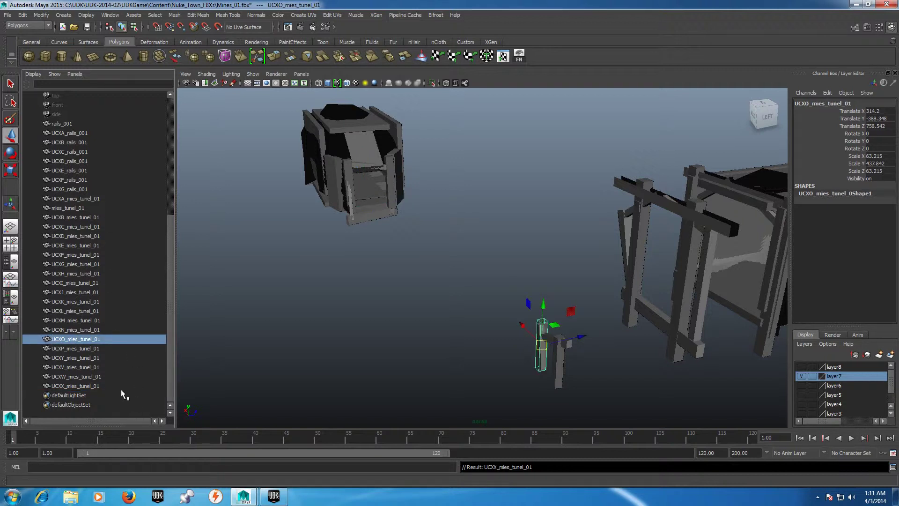
- Deselect everything and Export All to FBX, replacing Mines_01.fbx in Nuke_Town_FBXs
{"action": "left_click", "coordinate": [397, 283]}
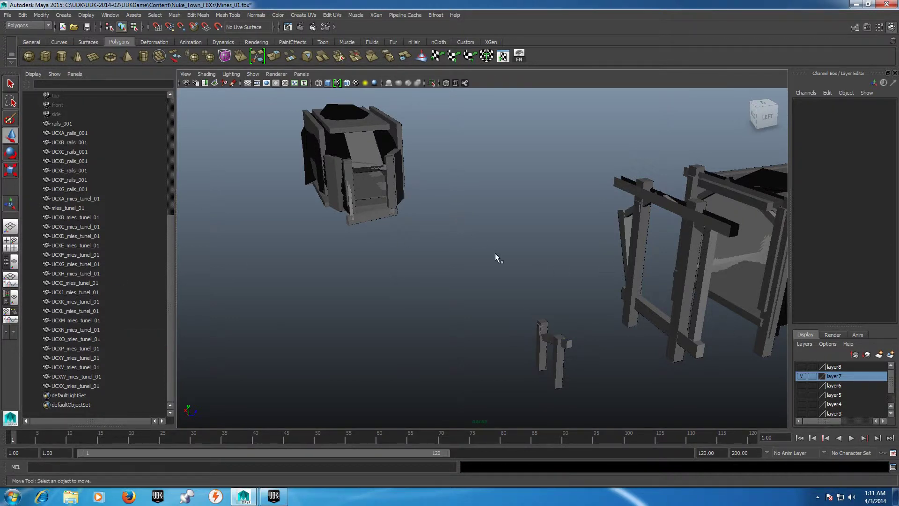
{"action": "left_click", "coordinate": [8, 15]}
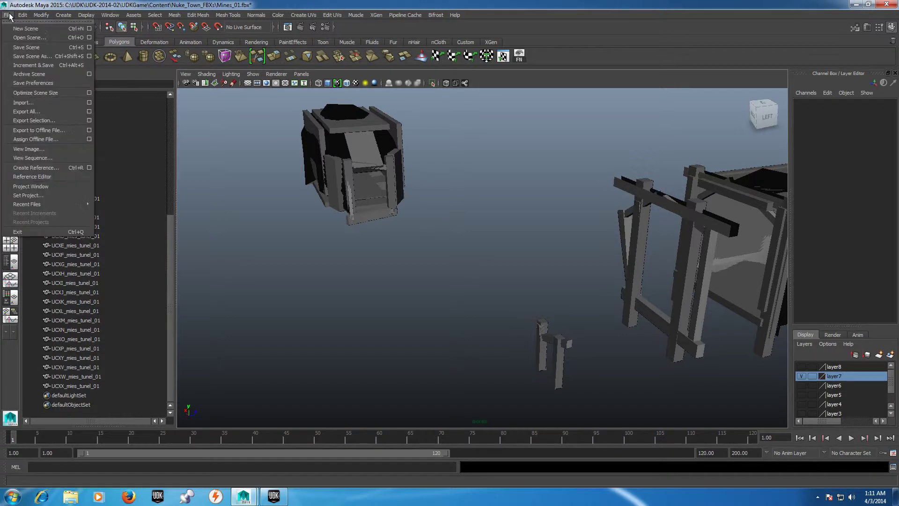
{"action": "left_click", "coordinate": [47, 112]}
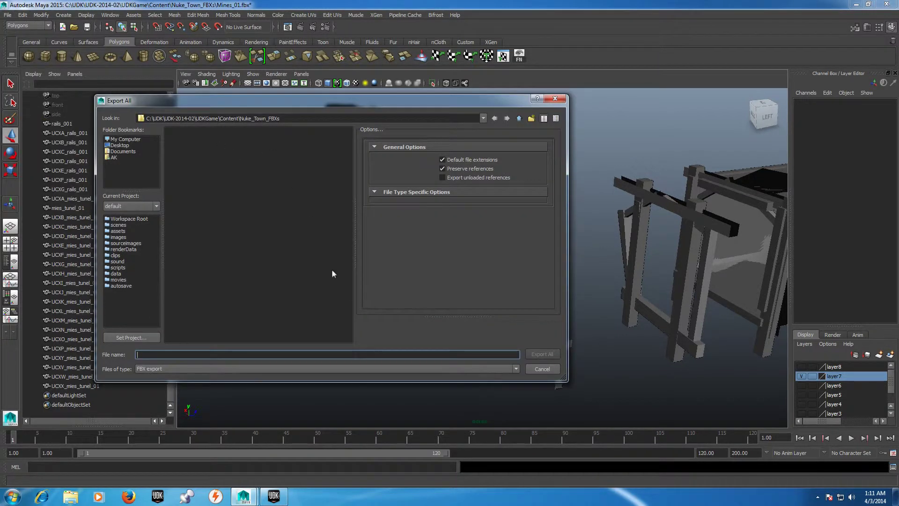
{"action": "double_click", "coordinate": [195, 139]}
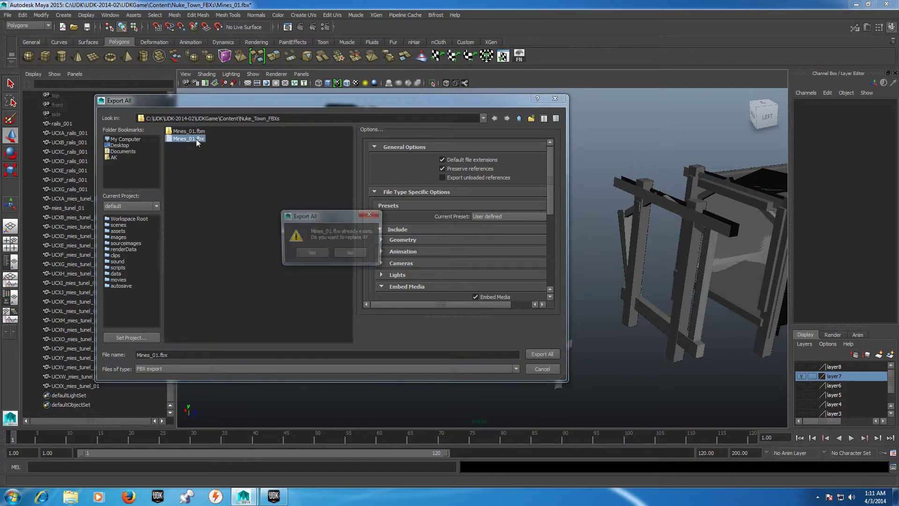
{"action": "left_click", "coordinate": [315, 254]}
{"action": "mouse_move", "coordinate": [273, 497]}
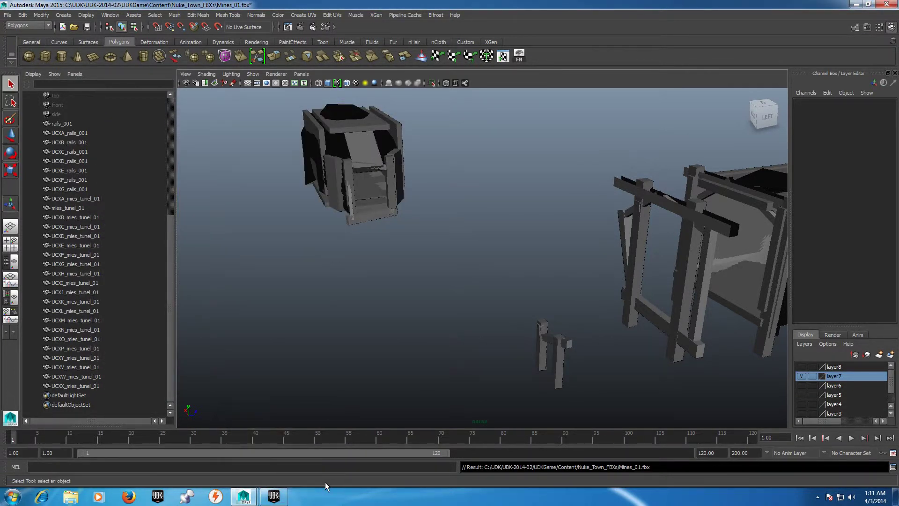
- In UDK, reimport Mines_01.fbx into the Mines_01 package, overwriting collision for all meshes
{"action": "left_click", "coordinate": [281, 499]}
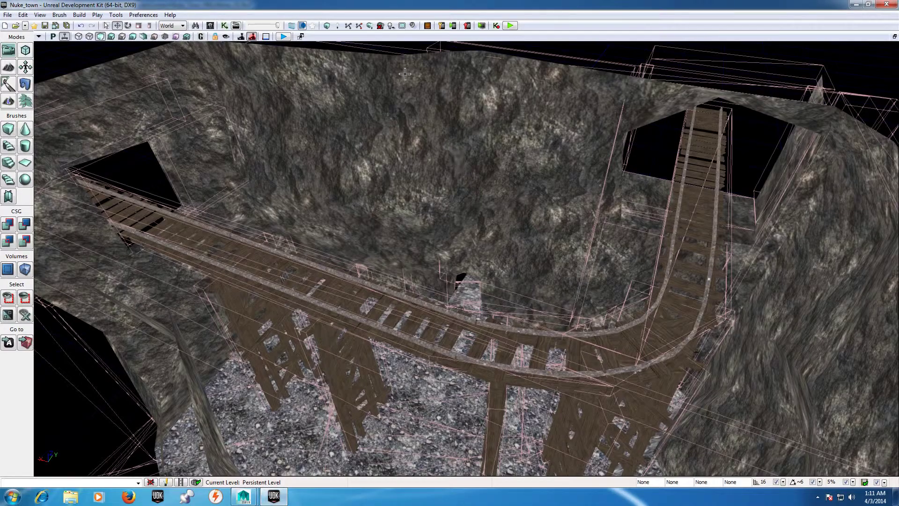
{"action": "left_click", "coordinate": [210, 25]}
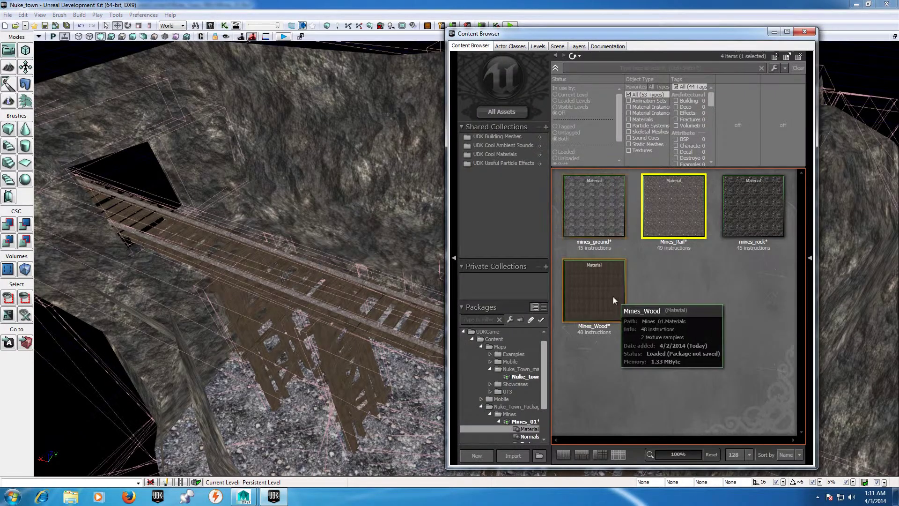
{"action": "left_click", "coordinate": [516, 422]}
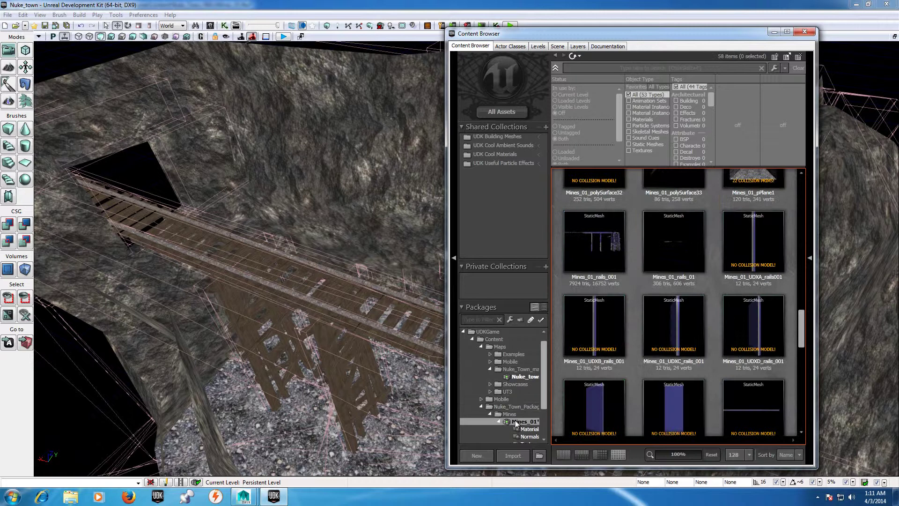
{"action": "left_click", "coordinate": [513, 455]}
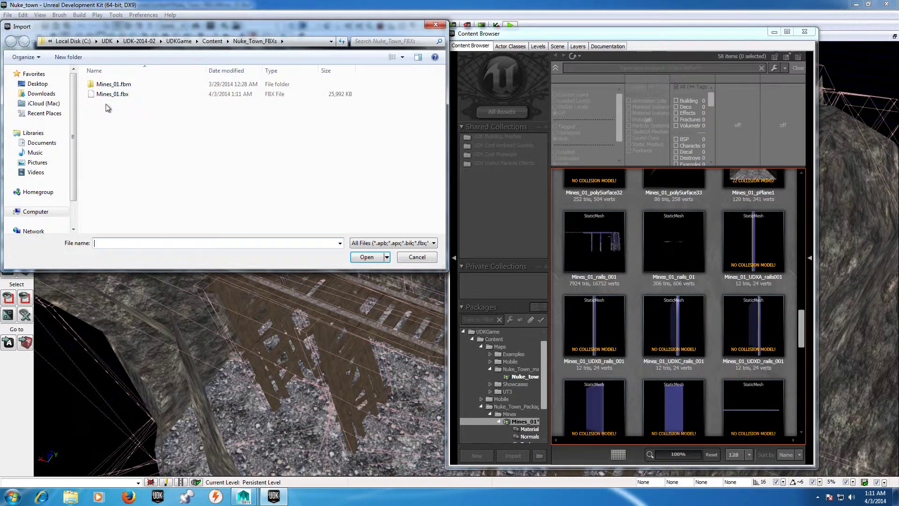
{"action": "double_click", "coordinate": [125, 99]}
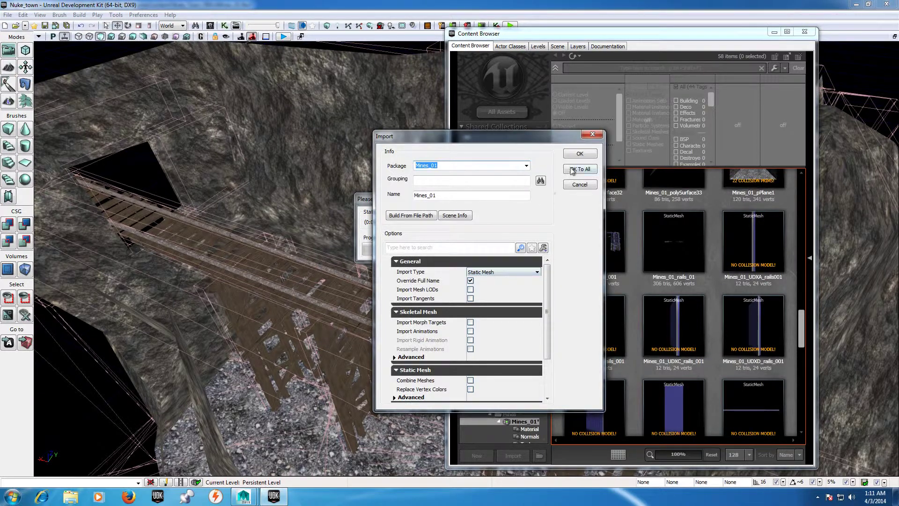
{"action": "left_click", "coordinate": [574, 169]}
{"action": "left_click", "coordinate": [544, 275]}
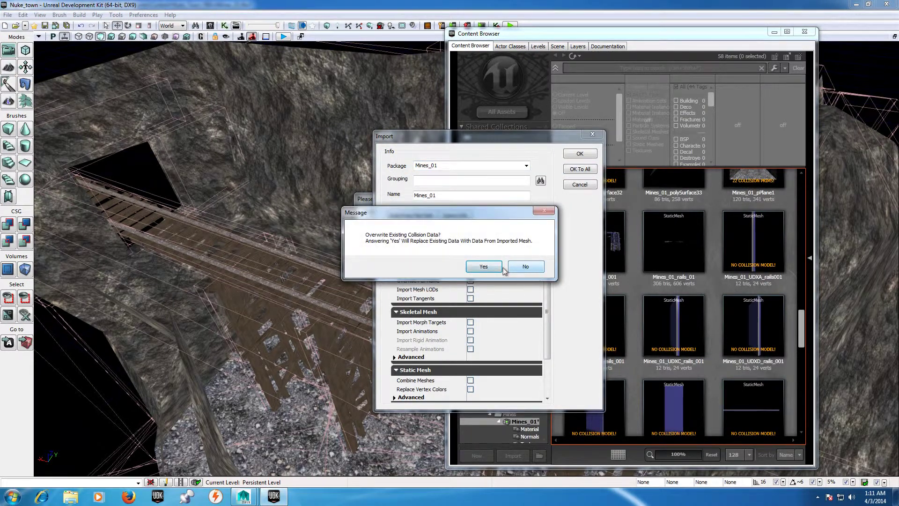
{"action": "left_click", "coordinate": [485, 267]}
{"action": "left_click", "coordinate": [484, 267]}
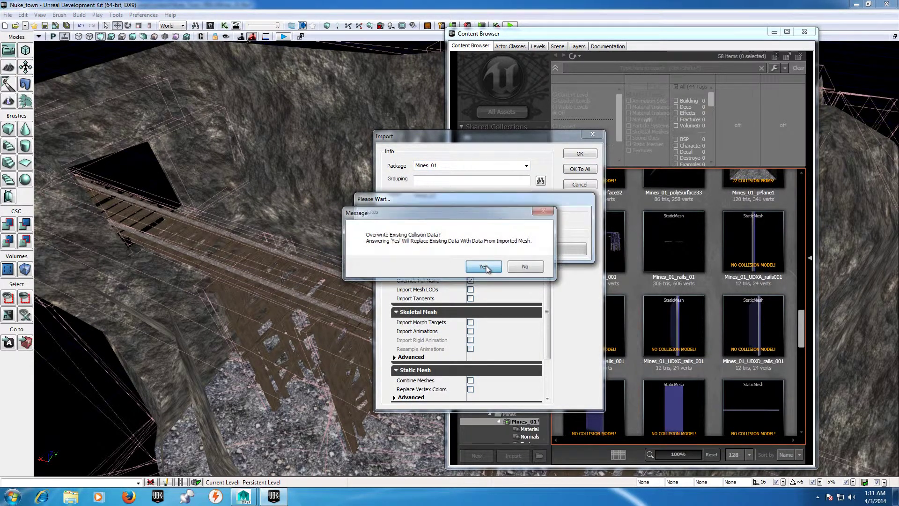
{"action": "left_click", "coordinate": [484, 267]}
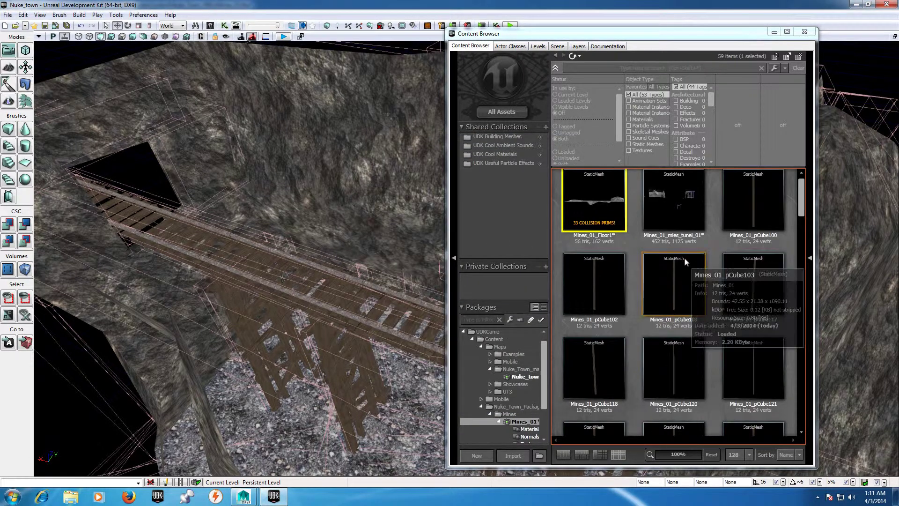
- Place the Mines_01_mies_tunel_01 mesh in the level and close the Content Browser
{"action": "left_click", "coordinate": [677, 198]}
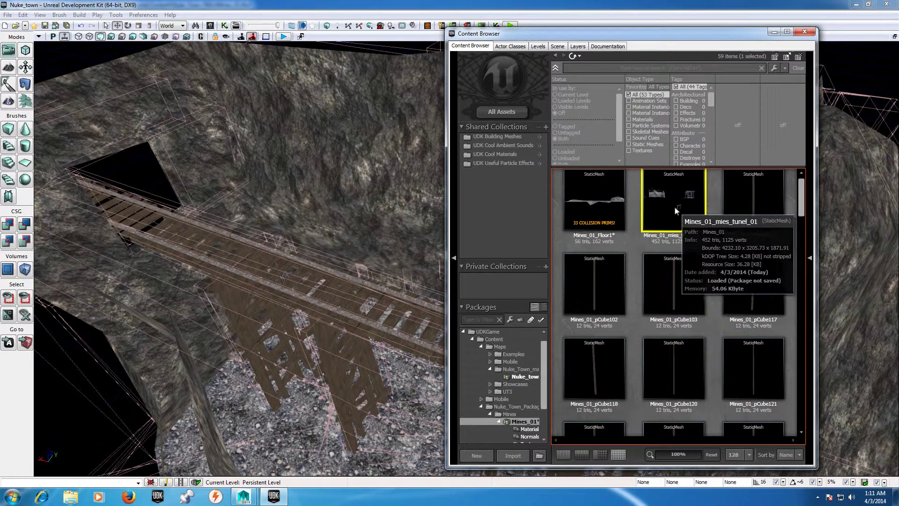
{"action": "left_click", "coordinate": [385, 322]}
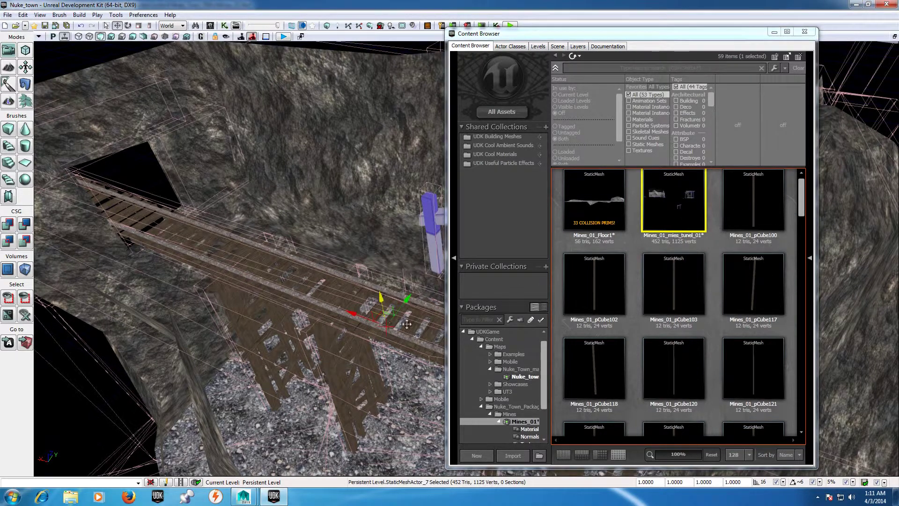
{"action": "left_click", "coordinate": [805, 31]}
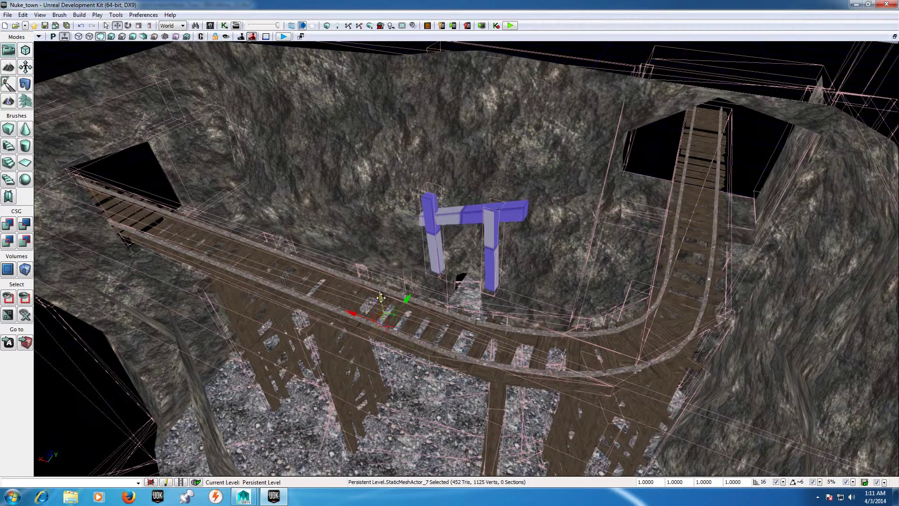
- Lower the tunnel mesh, then shift it up from a view below the cave
{"action": "mouse_move", "coordinate": [382, 311]}
{"action": "left_mouse_down"}
{"action": "mouse_move", "coordinate": [382, 489]}
{"action": "mouse_move", "coordinate": [386, 475]}
{"action": "left_mouse_up"}
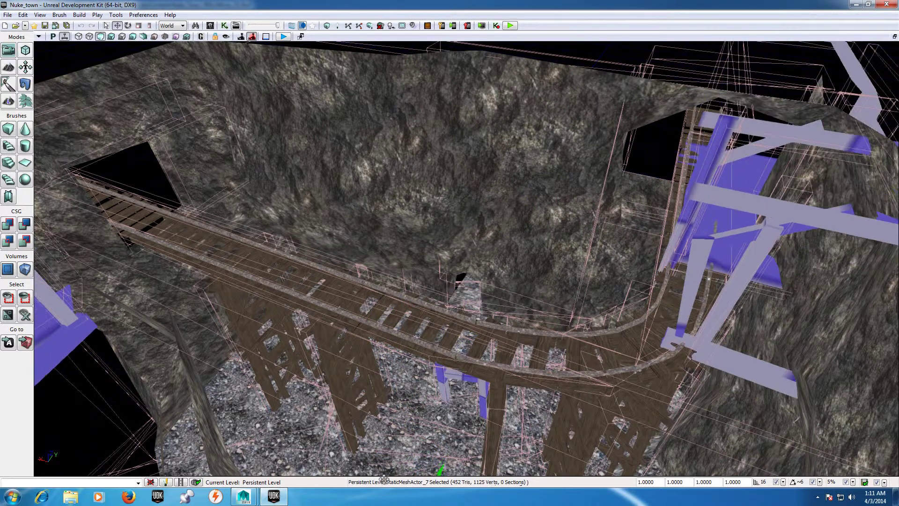
{"action": "mouse_move", "coordinate": [479, 335]}
{"action": "right_mouse_down"}
{"action": "mouse_move", "coordinate": [496, 366]}
{"action": "mouse_move", "coordinate": [563, 328]}
{"action": "mouse_move", "coordinate": [539, 356]}
{"action": "mouse_move", "coordinate": [562, 271]}
{"action": "right_mouse_up"}
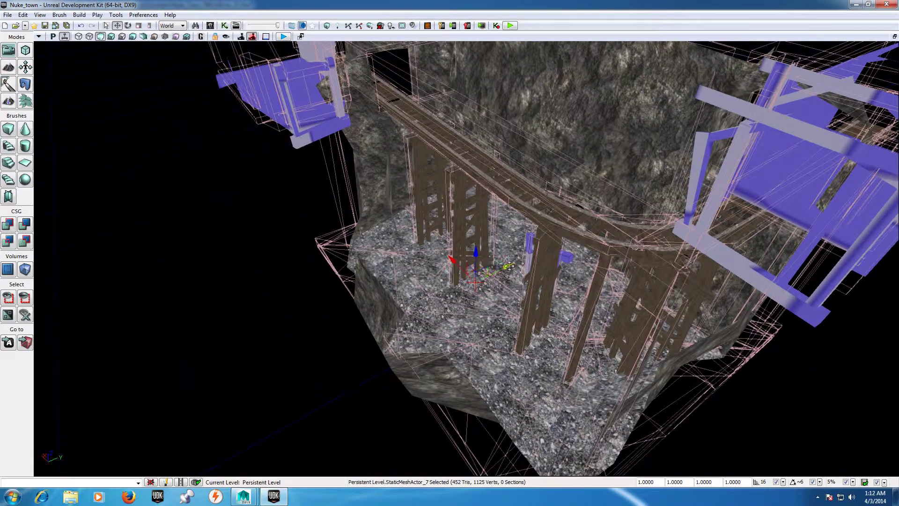
{"action": "left_click_drag", "start_coordinate": [524, 260], "coordinate": [592, 240]}
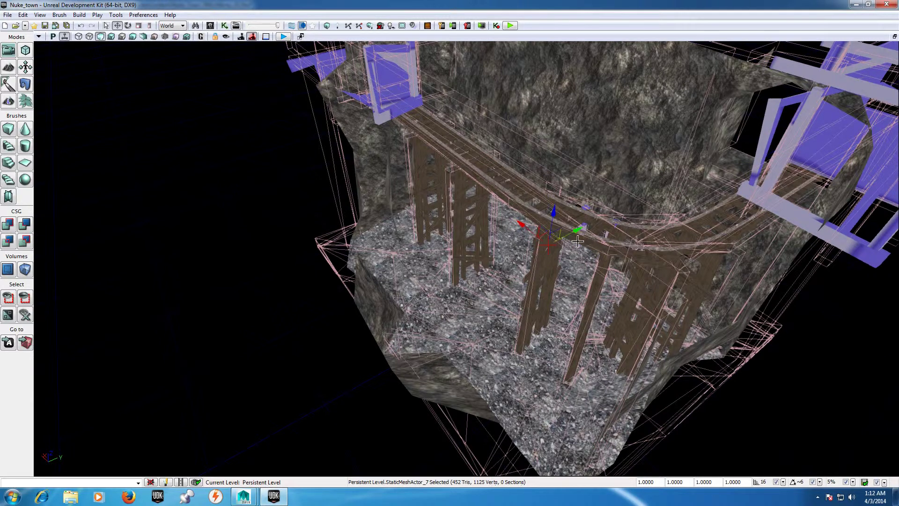
{"action": "mouse_move", "coordinate": [519, 224]}
{"action": "left_mouse_down"}
{"action": "mouse_move", "coordinate": [505, 215]}
{"action": "mouse_move", "coordinate": [542, 210]}
{"action": "left_mouse_up"}
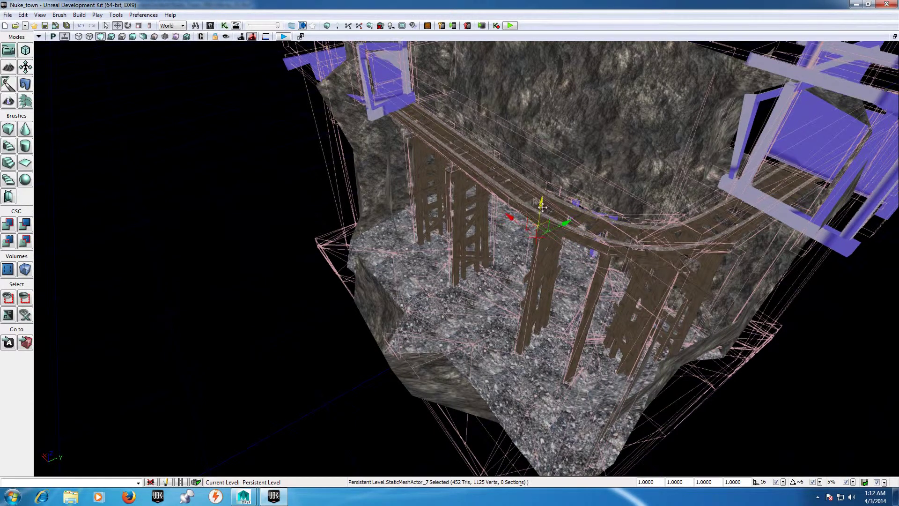
{"action": "right_click_drag", "start_coordinate": [466, 258], "coordinate": [516, 262]}
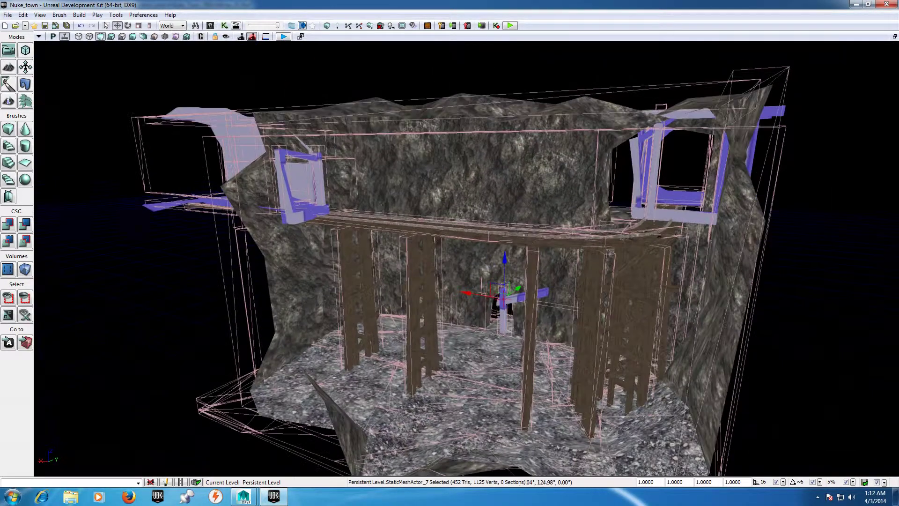
{"action": "left_click_drag", "start_coordinate": [466, 257], "coordinate": [459, 220]}
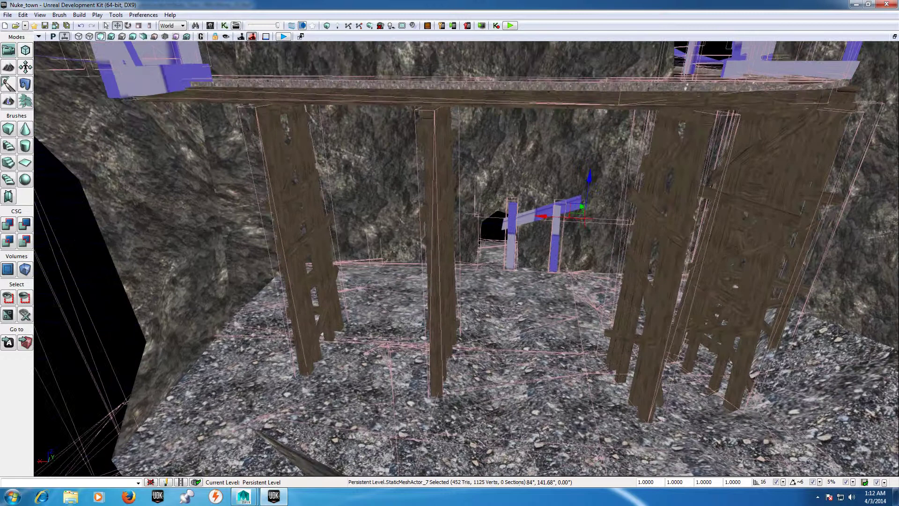
{"action": "left_click_drag", "start_coordinate": [500, 300], "coordinate": [500, 281]}
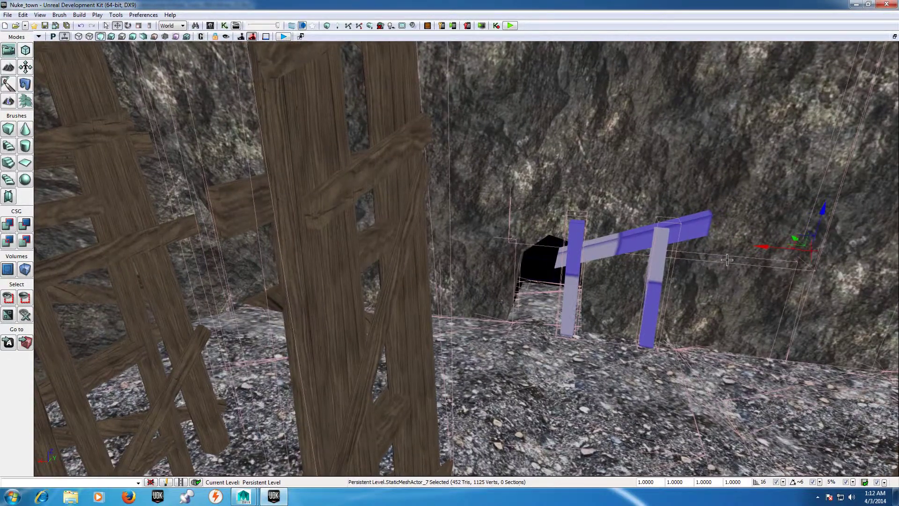
- Slide the mine frame left along X and sideways along Y against the rock wall
{"action": "left_click_drag", "start_coordinate": [771, 244], "coordinate": [574, 240]}
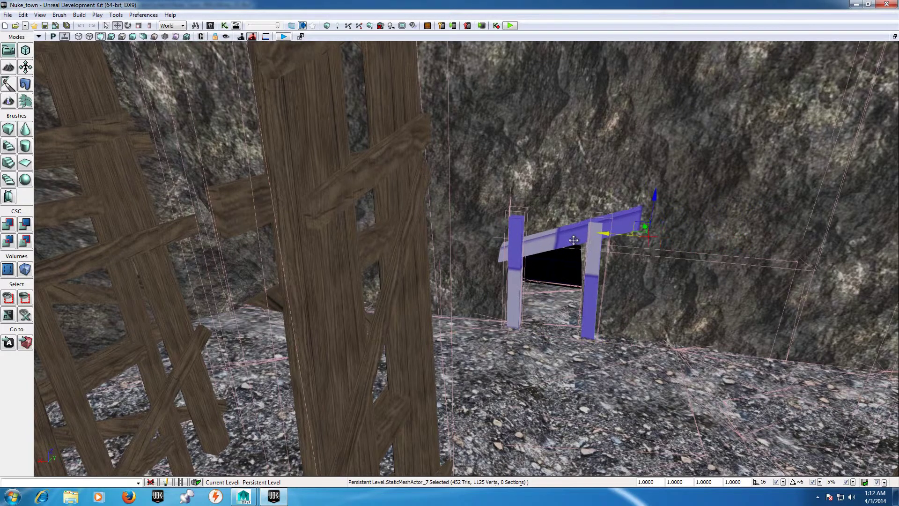
{"action": "left_click_drag", "start_coordinate": [571, 241], "coordinate": [568, 241]}
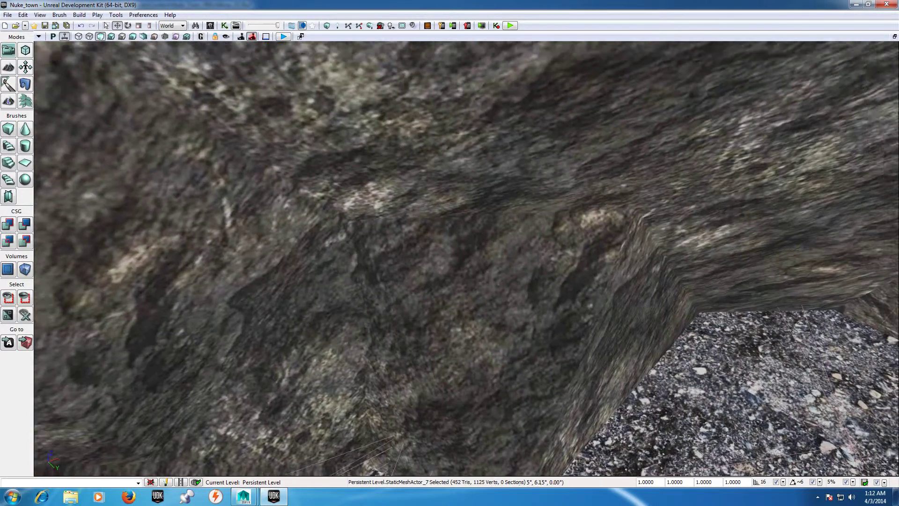
{"action": "mouse_move", "coordinate": [568, 240]}
{"action": "right_mouse_down"}
{"action": "mouse_move", "coordinate": [538, 178]}
{"action": "mouse_move", "coordinate": [450, 188]}
{"action": "mouse_move", "coordinate": [468, 211]}
{"action": "right_mouse_up"}
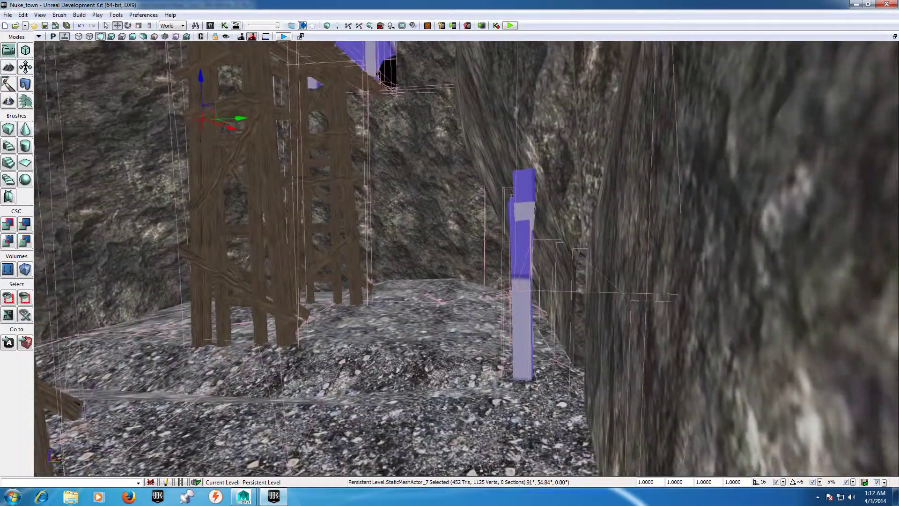
{"action": "right_click_drag", "start_coordinate": [468, 211], "coordinate": [683, 333]}
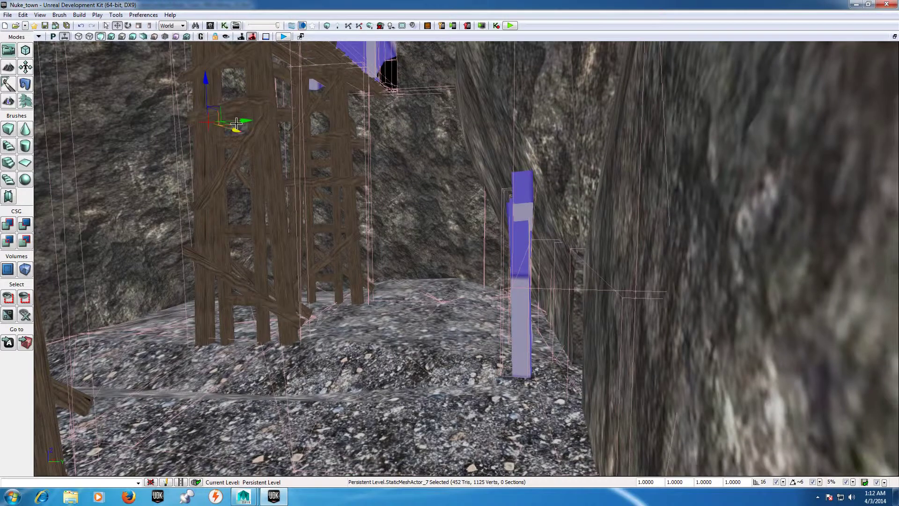
{"action": "left_click_drag", "start_coordinate": [245, 121], "coordinate": [305, 126]}
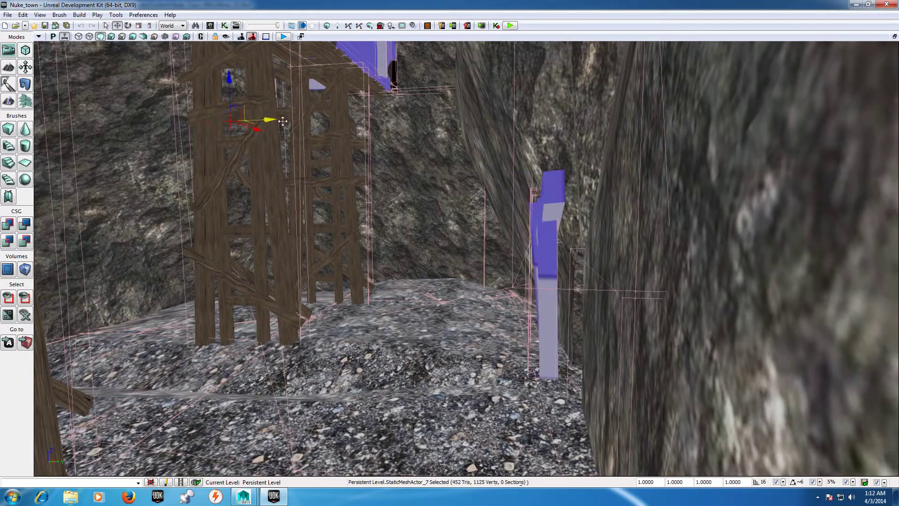
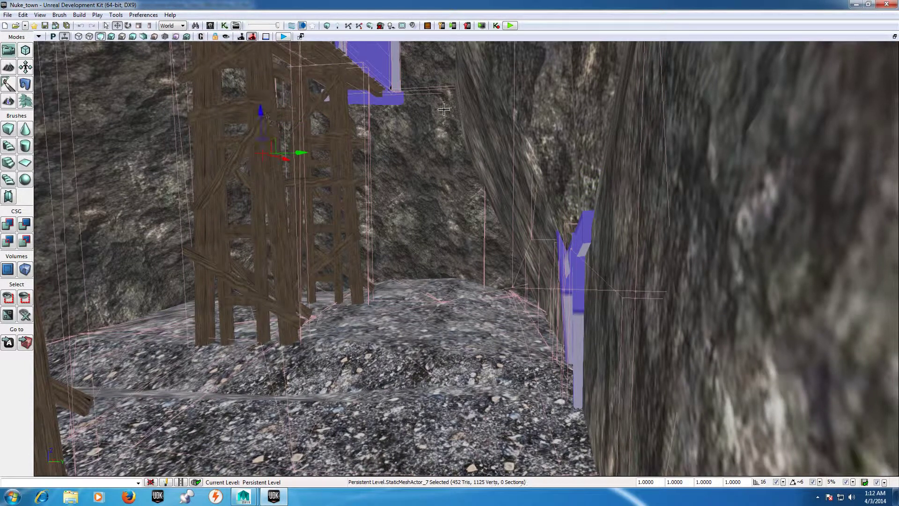
- Fly the view from the trestle to the tunnel entrance and select the rail bridge
{"action": "right_click_drag", "start_coordinate": [450, 258], "coordinate": [450, 197]}
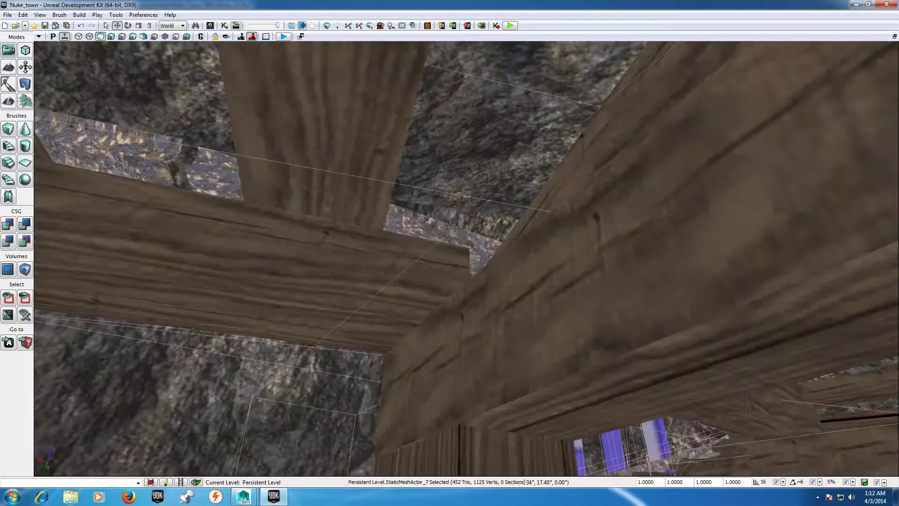
{"action": "mouse_move", "coordinate": [449, 258]}
{"action": "right_mouse_down"}
{"action": "mouse_move", "coordinate": [450, 164]}
{"action": "mouse_move", "coordinate": [403, 258]}
{"action": "mouse_move", "coordinate": [300, 257]}
{"action": "mouse_move", "coordinate": [562, 257]}
{"action": "mouse_move", "coordinate": [450, 272]}
{"action": "mouse_move", "coordinate": [450, 300]}
{"action": "right_mouse_up"}
{"action": "right_click_drag", "start_coordinate": [388, 131], "coordinate": [387, 128]}
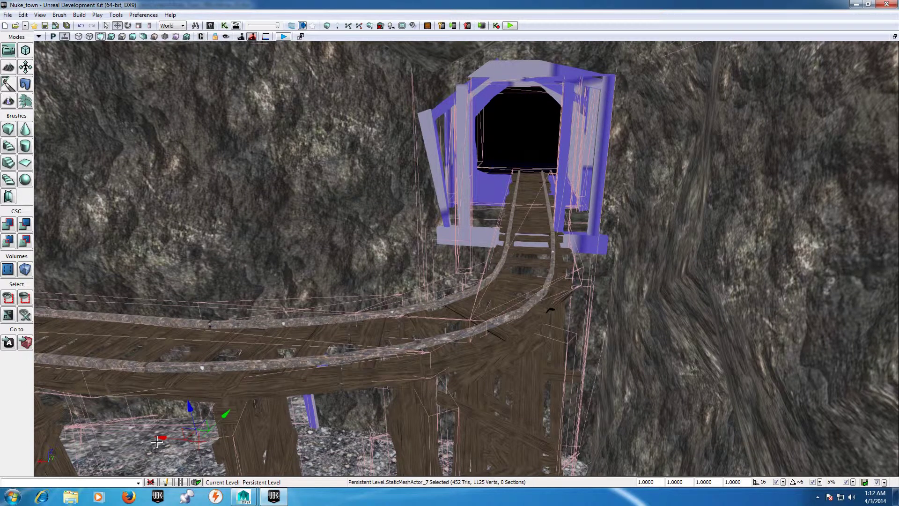
{"action": "left_click", "coordinate": [157, 442]}
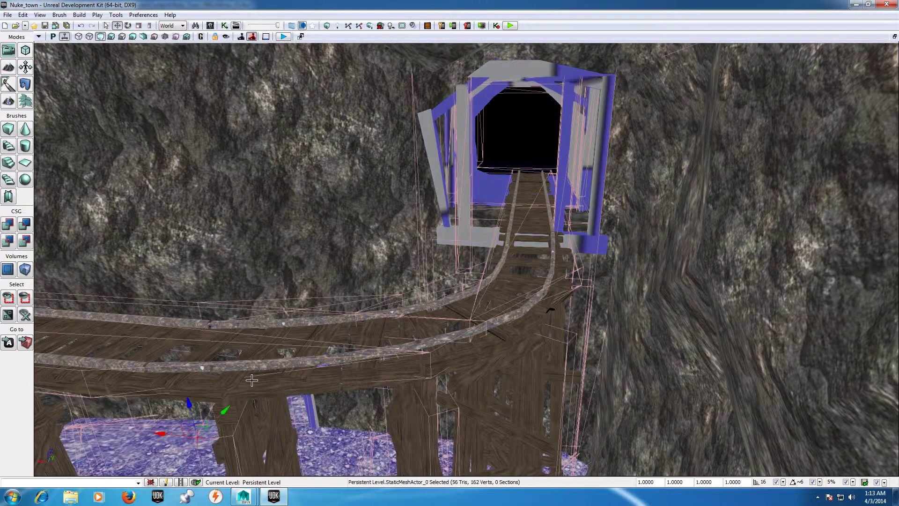
{"action": "right_click", "coordinate": [302, 349]}
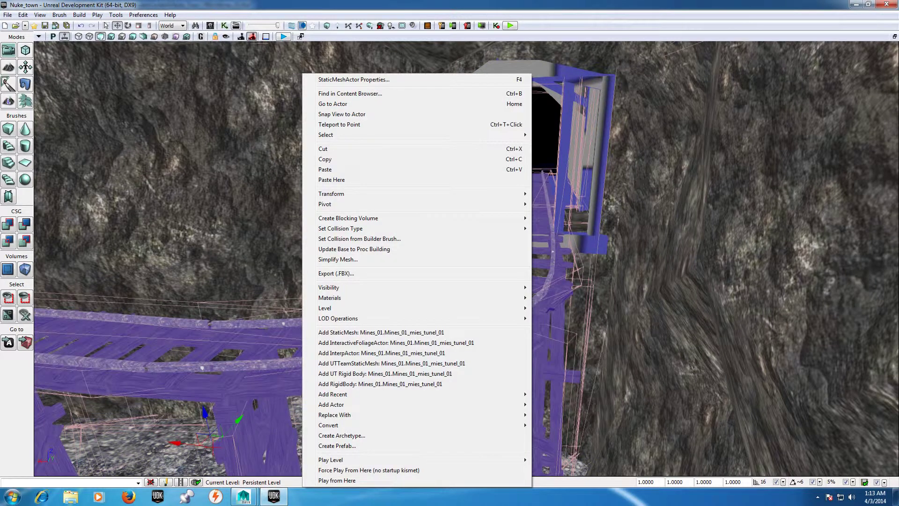
- Select the rock wall, dismiss its menu, and move the view close to the ground
{"action": "left_click", "coordinate": [304, 350]}
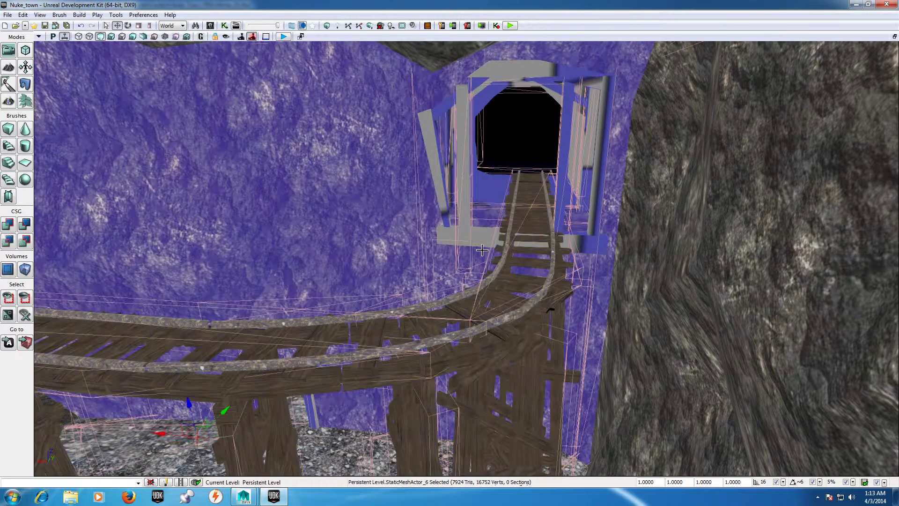
{"action": "right_click", "coordinate": [247, 311]}
{"action": "left_click", "coordinate": [278, 233]}
{"action": "left_click_drag", "start_coordinate": [328, 288], "coordinate": [328, 232]}
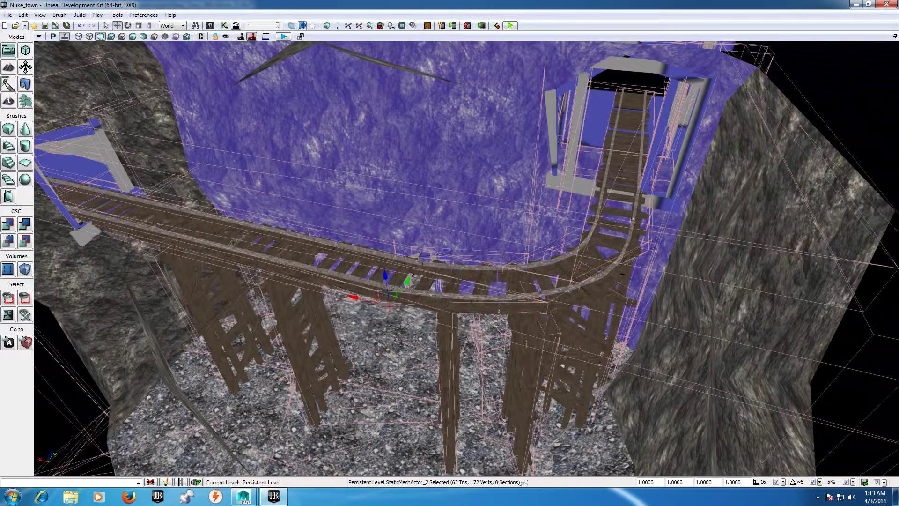
- Select StaticMeshActor_7, the small doorframe, and shift it slightly right along X
{"action": "left_click", "coordinate": [371, 324]}
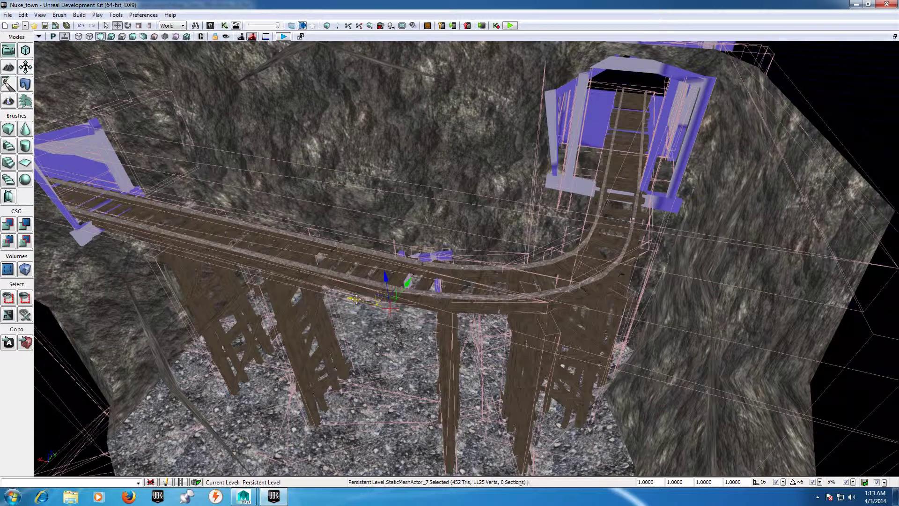
{"action": "left_click_drag", "start_coordinate": [356, 299], "coordinate": [363, 303]}
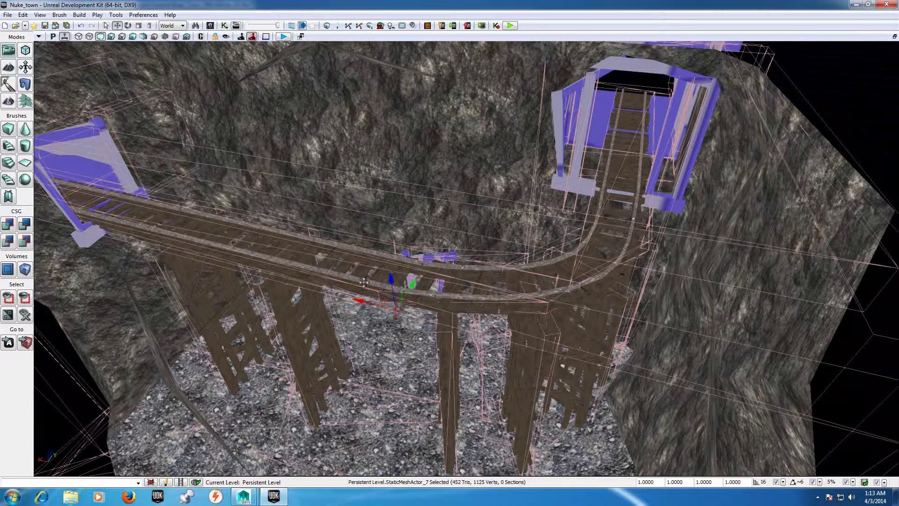
{"action": "right_click_drag", "start_coordinate": [262, 210], "coordinate": [235, 202]}
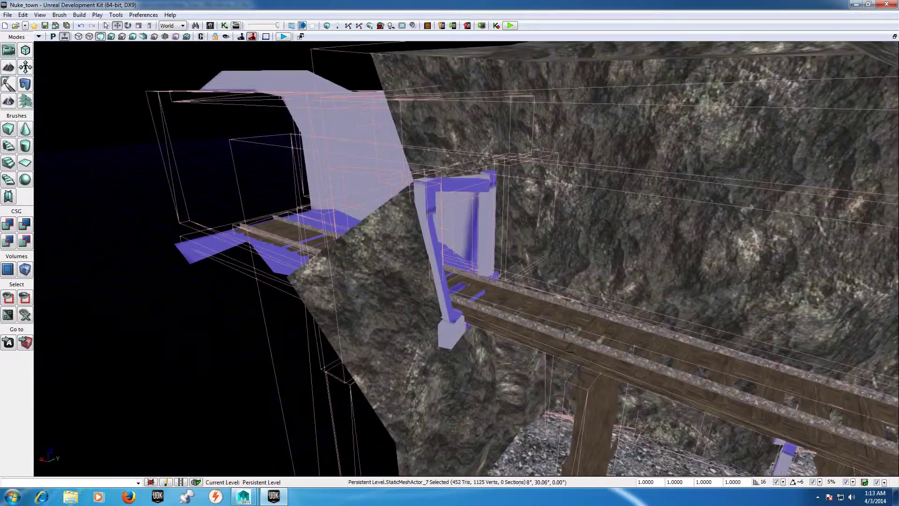
{"action": "mouse_move", "coordinate": [234, 202]}
{"action": "left_mouse_down"}
{"action": "mouse_move", "coordinate": [220, 169]}
{"action": "mouse_move", "coordinate": [262, 140]}
{"action": "mouse_move", "coordinate": [356, 150]}
{"action": "mouse_move", "coordinate": [384, 169]}
{"action": "mouse_move", "coordinate": [356, 196]}
{"action": "left_mouse_up"}
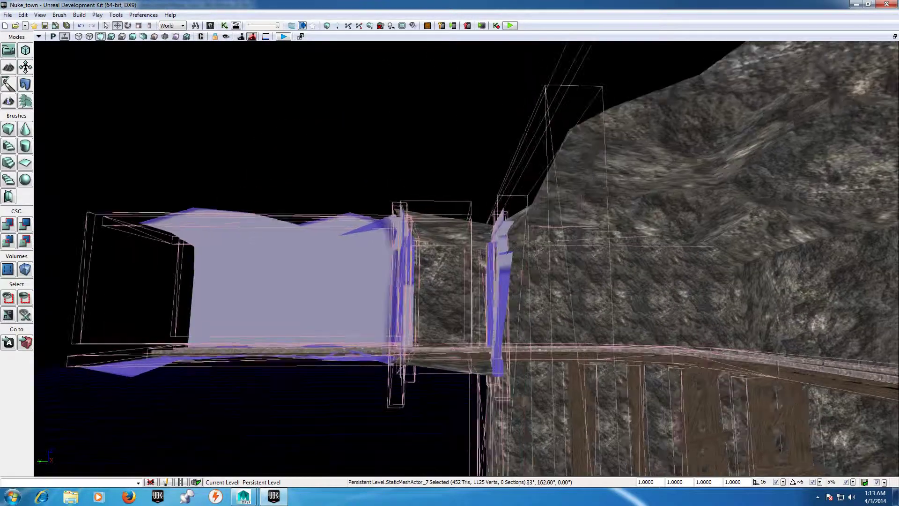
- Fly around the tunnel entrance to check the doorframe's fit against the rock wall
{"action": "mouse_move", "coordinate": [356, 196]}
{"action": "right_mouse_down"}
{"action": "mouse_move", "coordinate": [356, 141]}
{"action": "mouse_move", "coordinate": [328, 169]}
{"action": "right_mouse_up"}
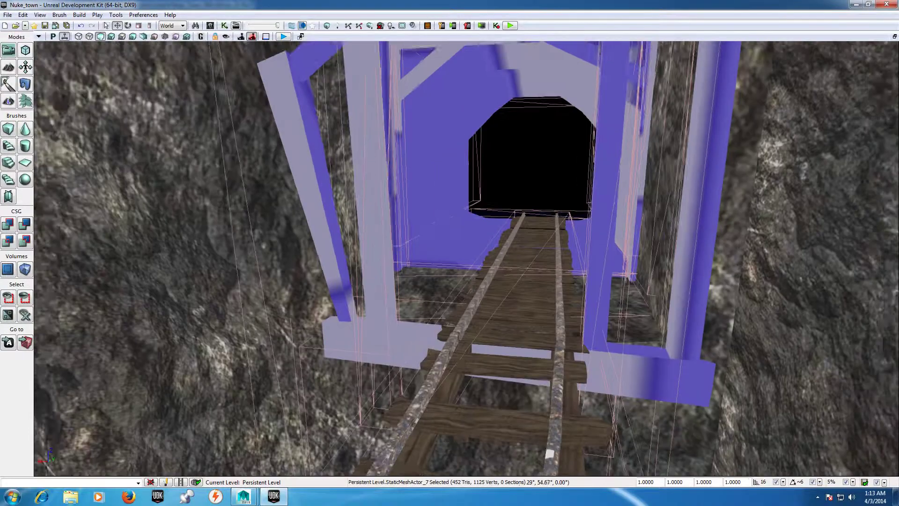
{"action": "left_click_drag", "start_coordinate": [327, 168], "coordinate": [328, 140]}
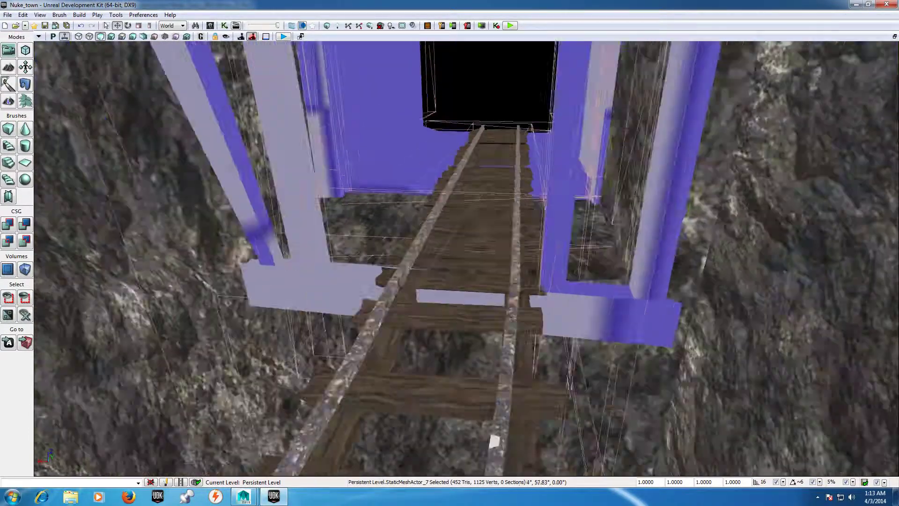
{"action": "right_click_drag", "start_coordinate": [328, 141], "coordinate": [328, 197]}
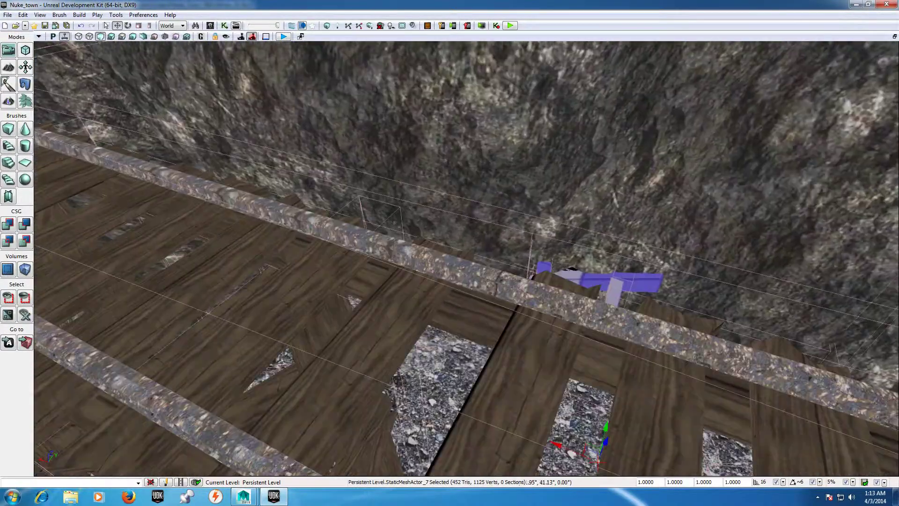
{"action": "left_click_drag", "start_coordinate": [328, 197], "coordinate": [365, 140]}
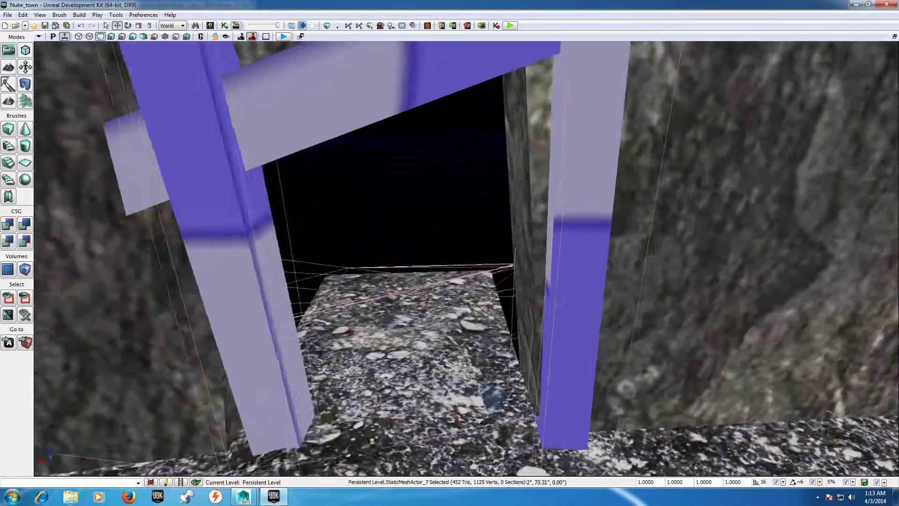
{"action": "right_click_drag", "start_coordinate": [365, 141], "coordinate": [393, 136]}
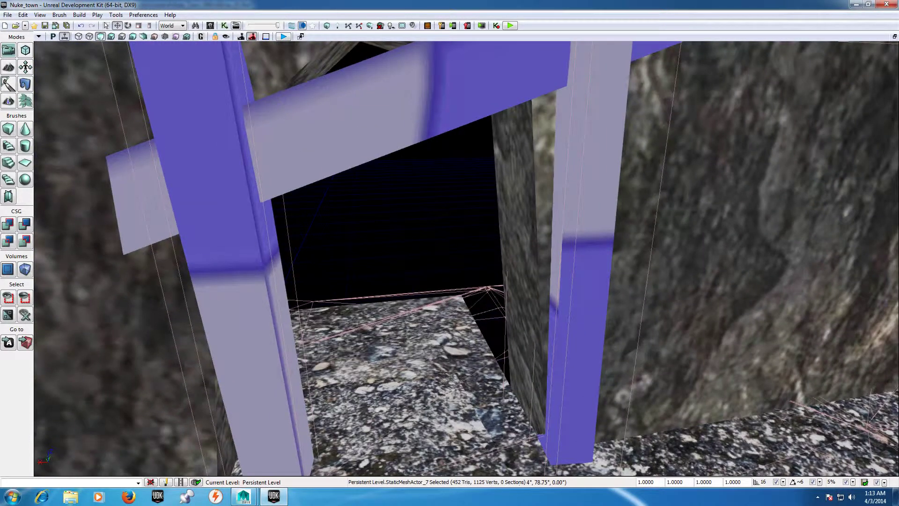
{"action": "left_click_drag", "start_coordinate": [262, 187], "coordinate": [263, 209]}
{"action": "mouse_move", "coordinate": [508, 267]}
{"action": "left_mouse_down"}
{"action": "mouse_move", "coordinate": [469, 281]}
{"action": "mouse_move", "coordinate": [440, 225]}
{"action": "left_mouse_up"}
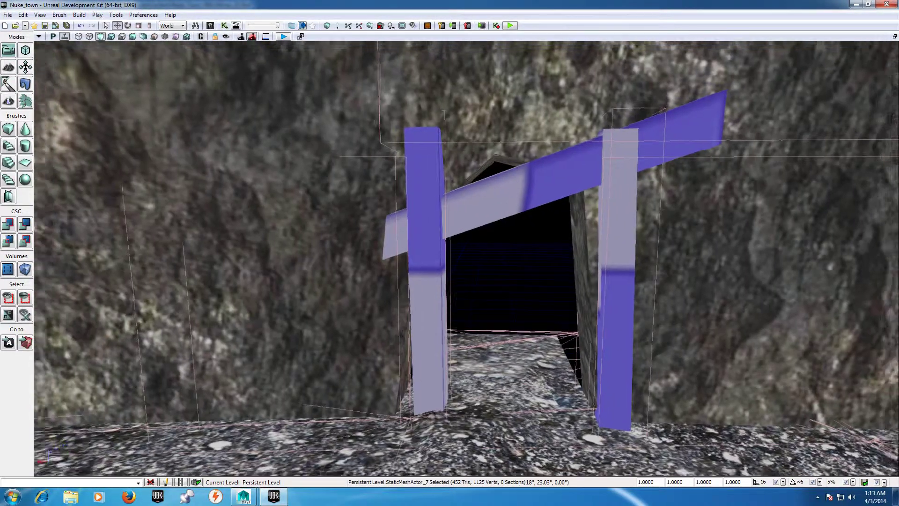
{"action": "mouse_move", "coordinate": [450, 253]}
{"action": "left_mouse_down"}
{"action": "mouse_move", "coordinate": [562, 253]}
{"action": "mouse_move", "coordinate": [374, 234]}
{"action": "left_mouse_up"}
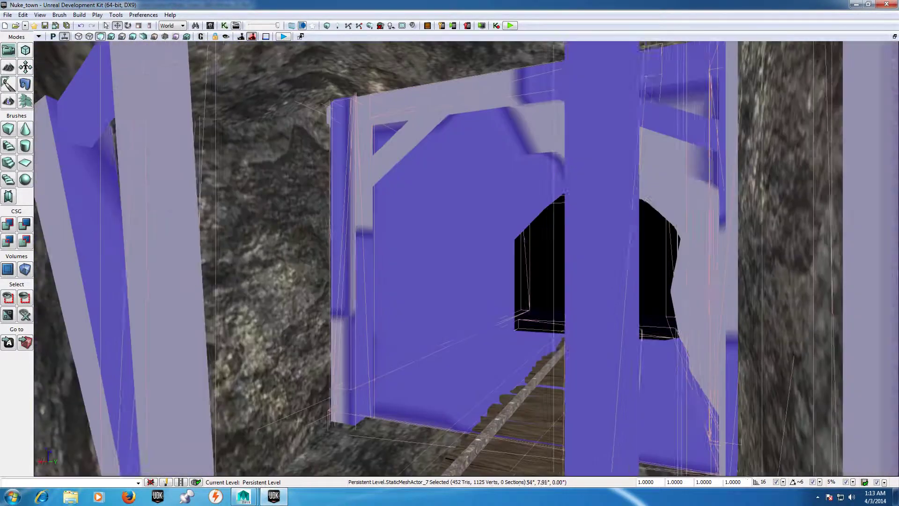
{"action": "mouse_move", "coordinate": [449, 253]}
{"action": "left_mouse_down"}
{"action": "mouse_move", "coordinate": [450, 225]}
{"action": "mouse_move", "coordinate": [421, 263]}
{"action": "mouse_move", "coordinate": [450, 225]}
{"action": "left_mouse_up"}
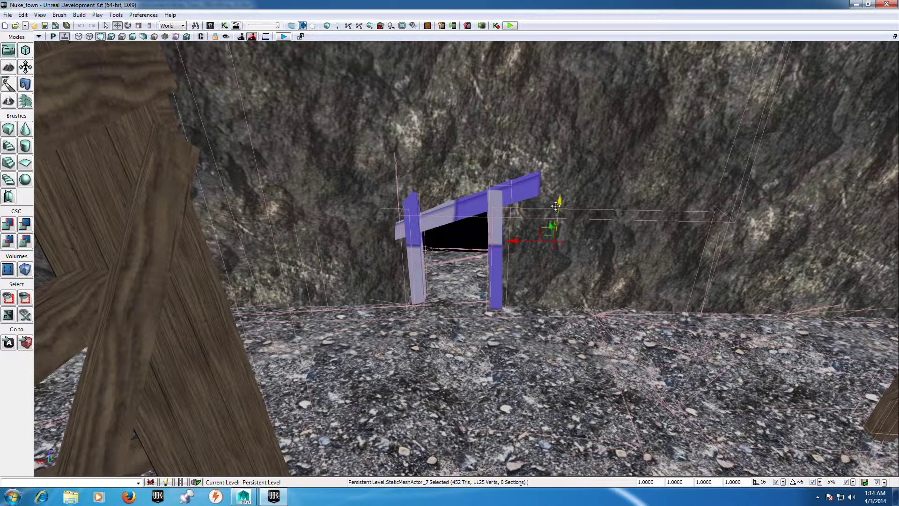
- Fly along the track and trestle down onto the bridge near the doorframe
{"action": "left_click_drag", "start_coordinate": [621, 272], "coordinate": [620, 244]}
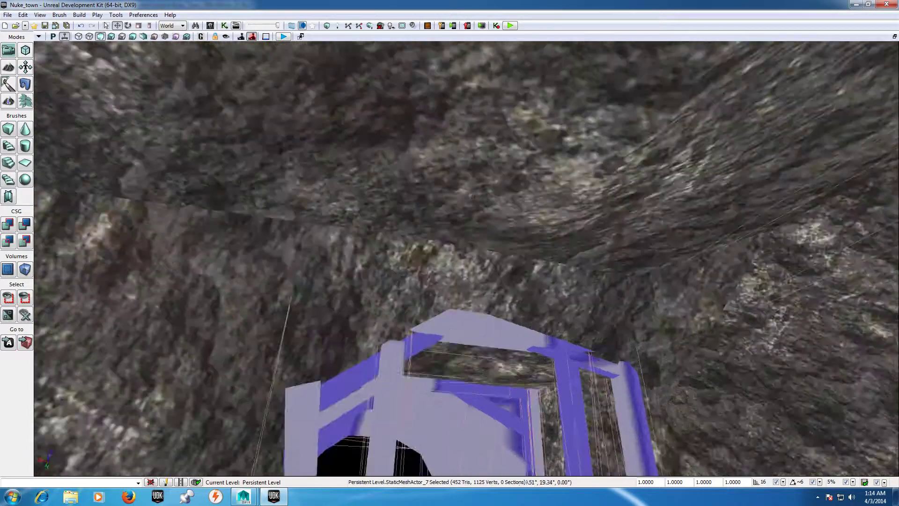
{"action": "right_click_drag", "start_coordinate": [621, 244], "coordinate": [621, 290]}
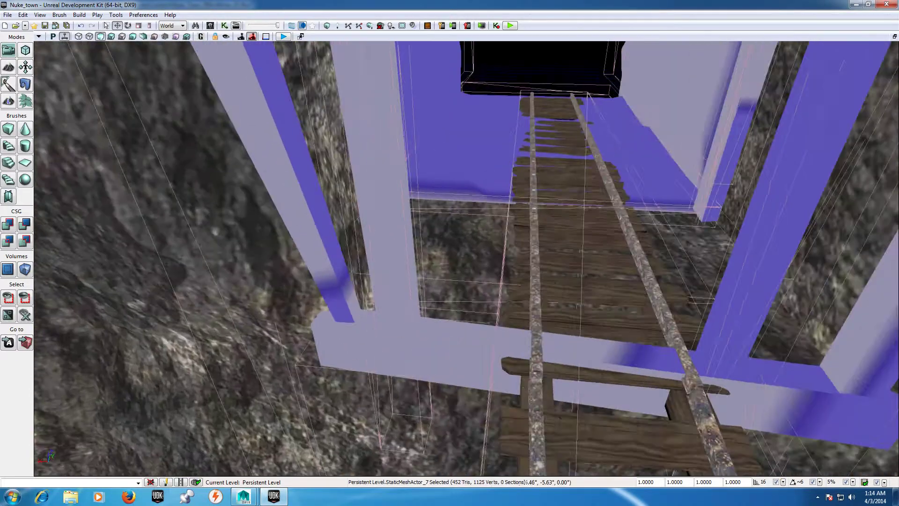
{"action": "left_click_drag", "start_coordinate": [621, 290], "coordinate": [609, 234]}
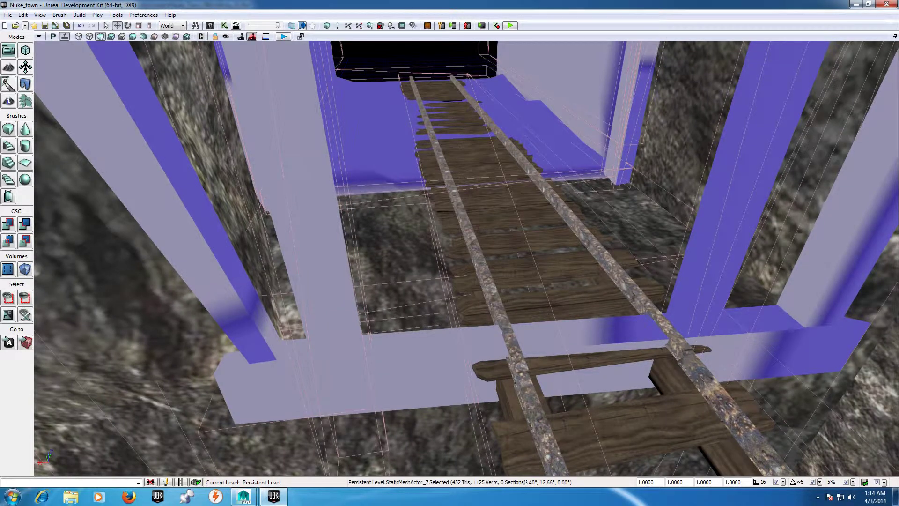
{"action": "left_click_drag", "start_coordinate": [631, 244], "coordinate": [632, 328]}
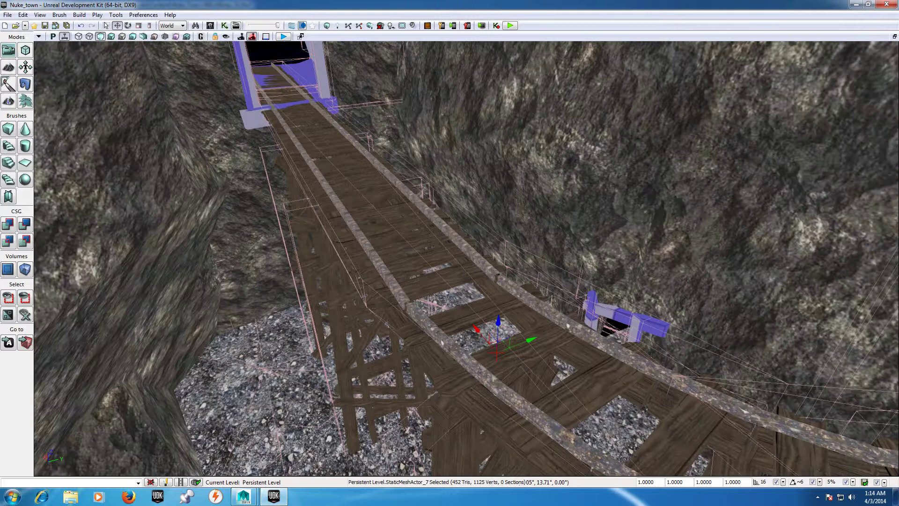
{"action": "left_click_drag", "start_coordinate": [413, 223], "coordinate": [413, 178]}
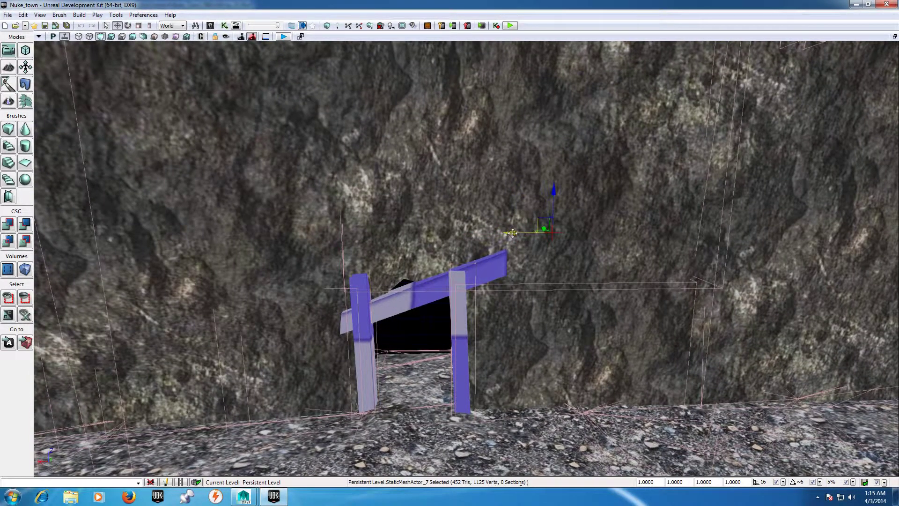
- Nudge the doorframe slightly further right along its X axis
{"action": "left_click_drag", "start_coordinate": [526, 233], "coordinate": [530, 232]}
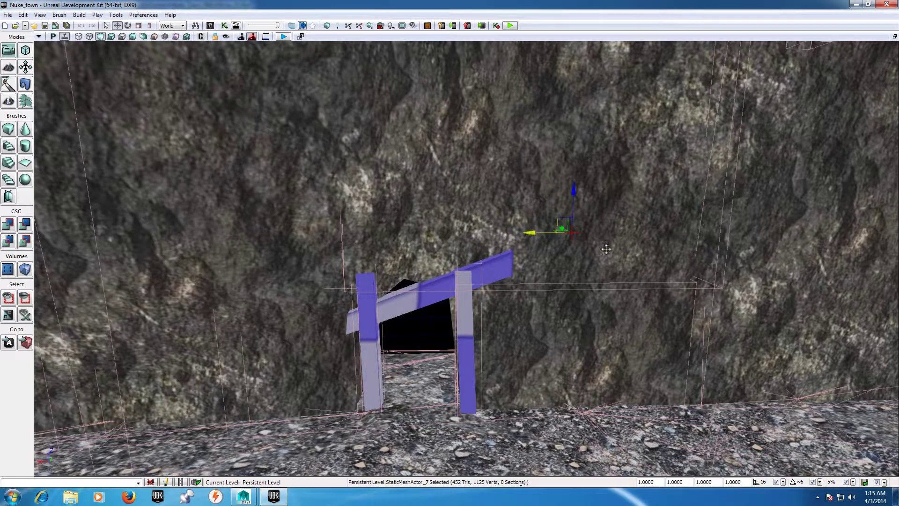
{"action": "left_click_drag", "start_coordinate": [606, 249], "coordinate": [602, 256]}
{"action": "mouse_move", "coordinate": [438, 288]}
{"action": "right_mouse_down"}
{"action": "mouse_move", "coordinate": [438, 263]}
{"action": "mouse_move", "coordinate": [438, 299]}
{"action": "mouse_move", "coordinate": [413, 283]}
{"action": "right_mouse_up"}
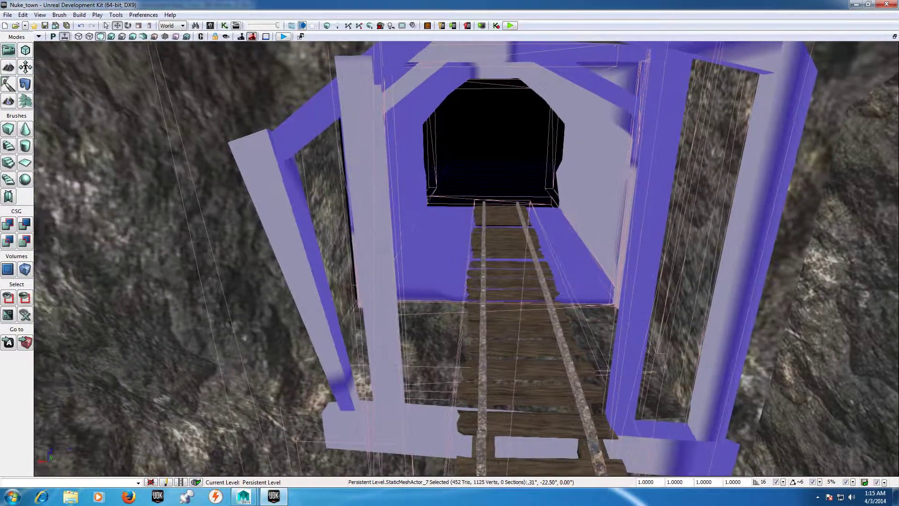
- Open the tunnel mesh in the Static Mesh Editor from the Content Browser
{"action": "left_click", "coordinate": [210, 28]}
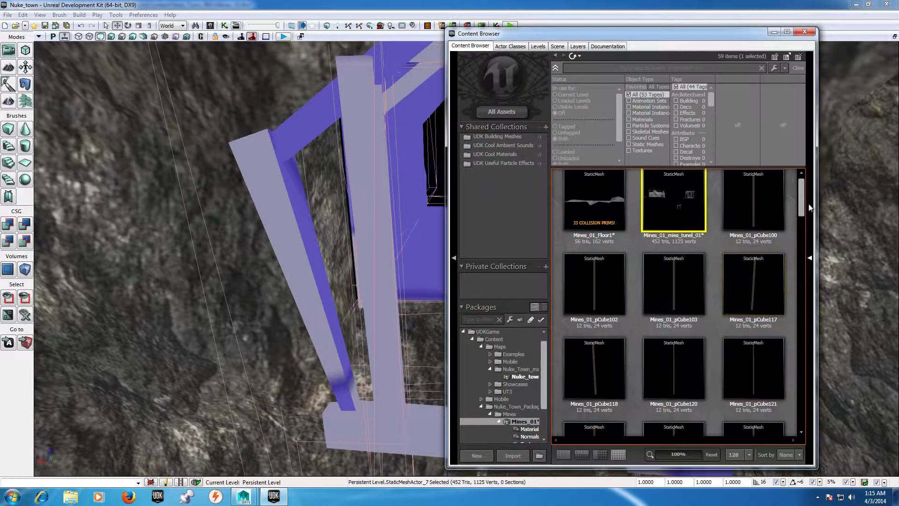
{"action": "double_click", "coordinate": [661, 201]}
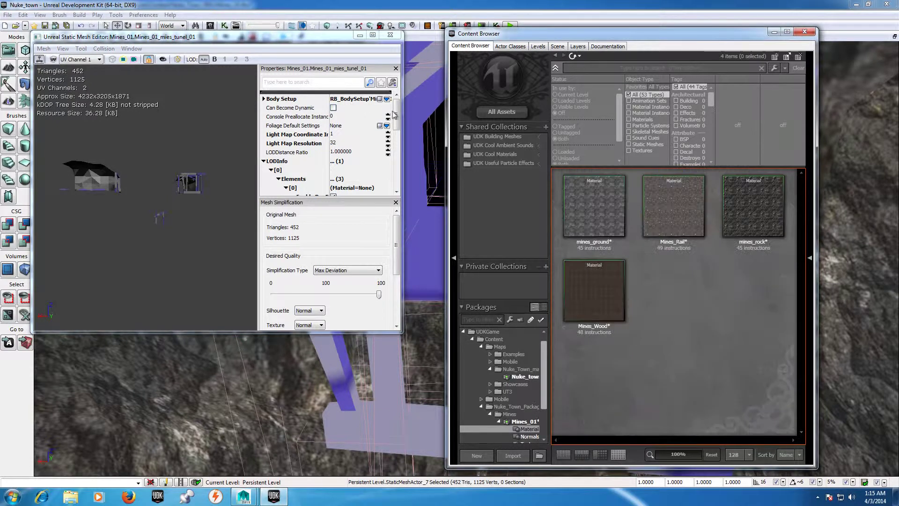
{"action": "left_click_drag", "start_coordinate": [396, 115], "coordinate": [396, 149]}
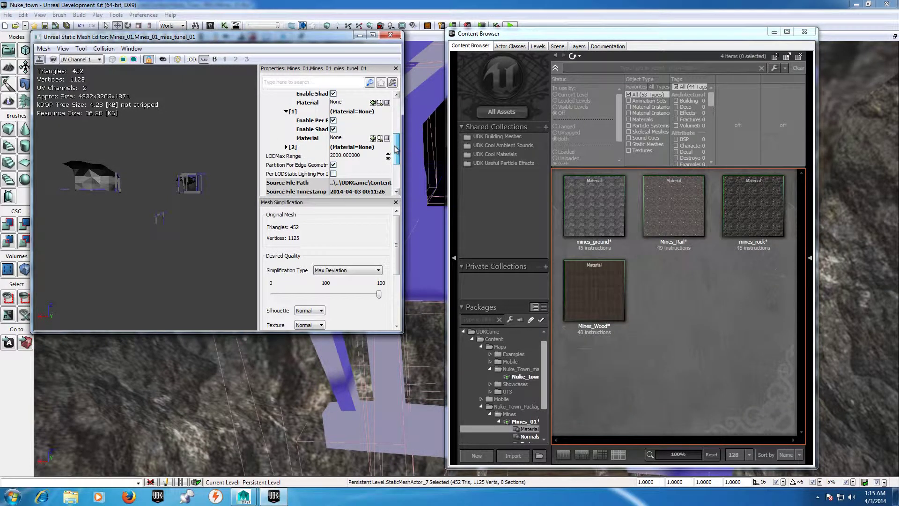
{"action": "scroll", "coordinate": [396, 149], "scroll_direction": "up", "scroll_amount": 3}
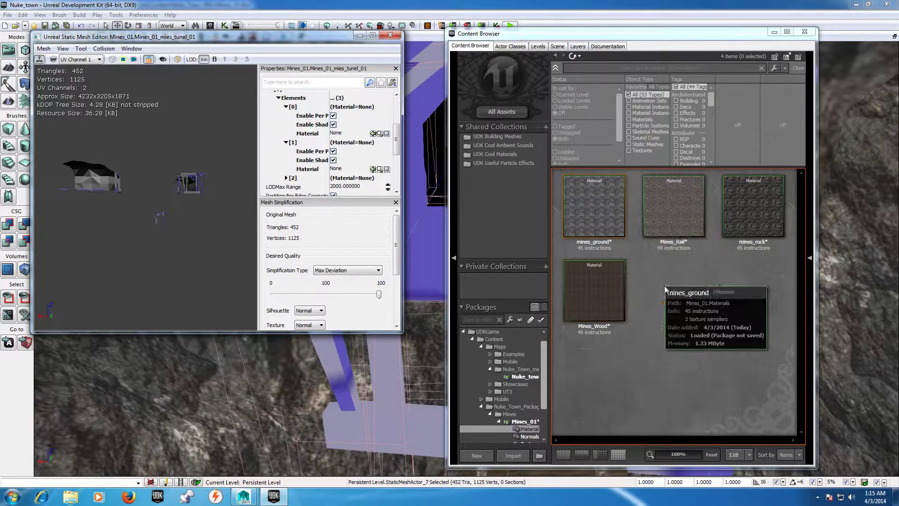
{"action": "mouse_move", "coordinate": [594, 207]}
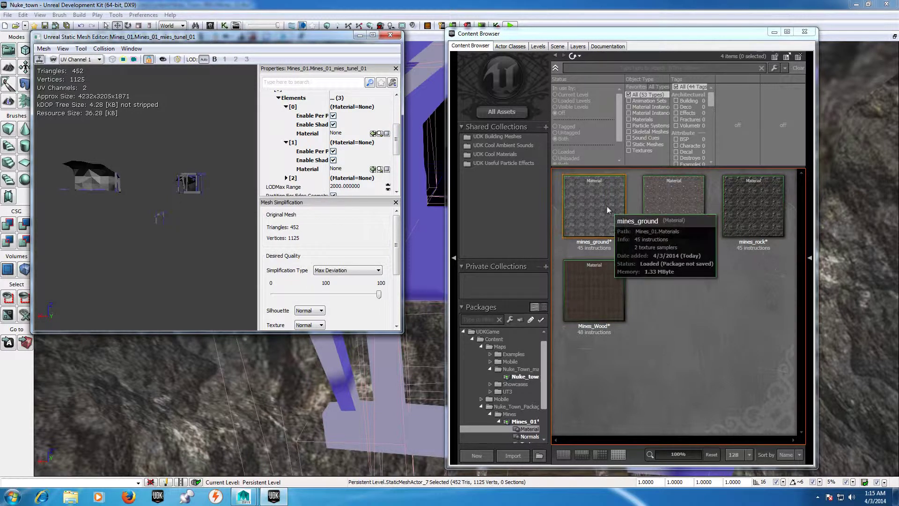
- Assign Mines_Wood to element 0 and mines_ground to element 1
{"action": "left_click", "coordinate": [613, 218]}
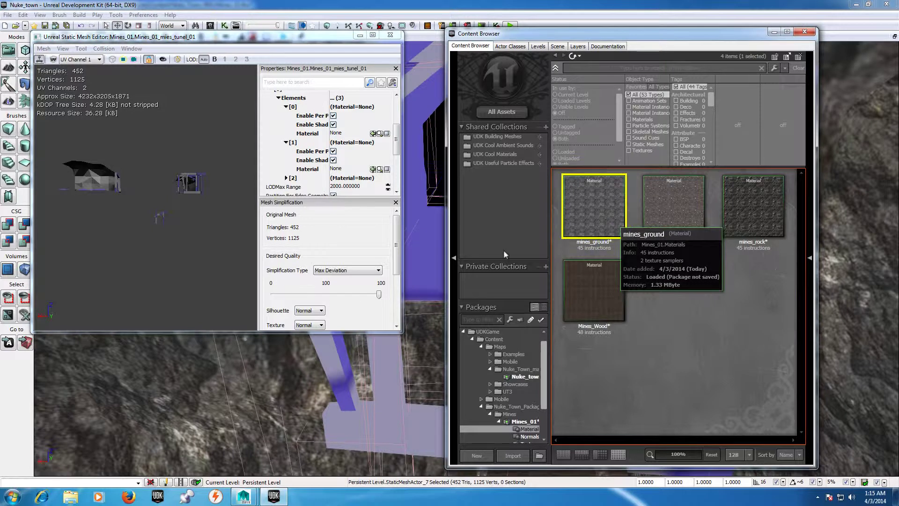
{"action": "left_click", "coordinate": [374, 133]}
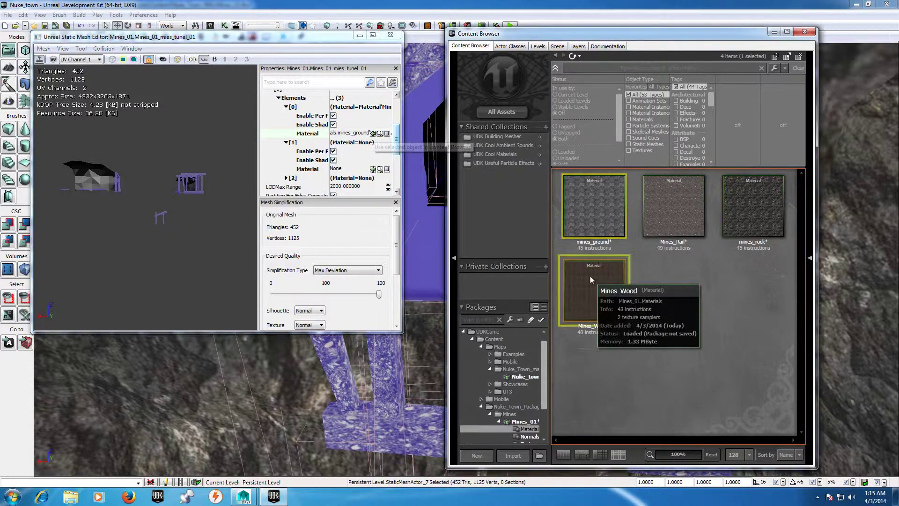
{"action": "left_click", "coordinate": [590, 279]}
{"action": "left_click", "coordinate": [374, 133]}
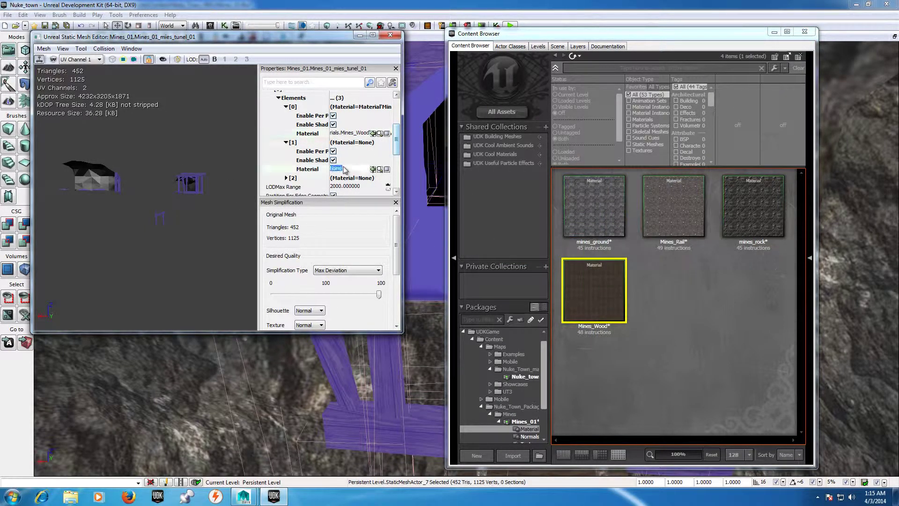
{"action": "left_click", "coordinate": [591, 220]}
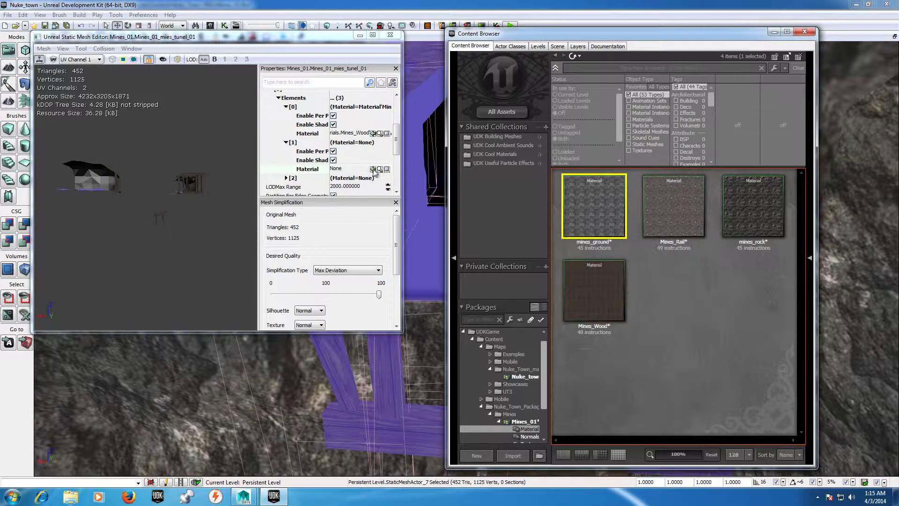
{"action": "left_click", "coordinate": [373, 169]}
- Assign mines_rock to the third mesh element (element 2)
{"action": "left_click", "coordinate": [286, 178]}
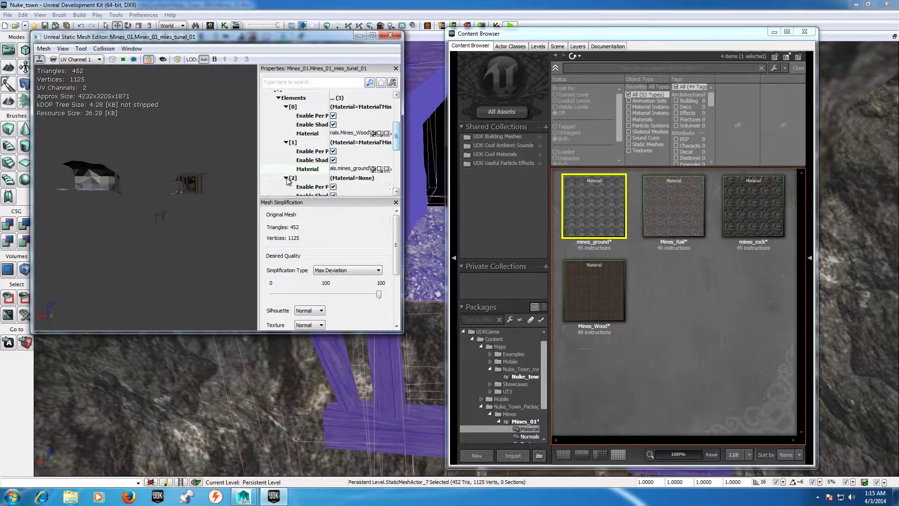
{"action": "scroll", "coordinate": [382, 162], "scroll_direction": "down", "scroll_amount": 3}
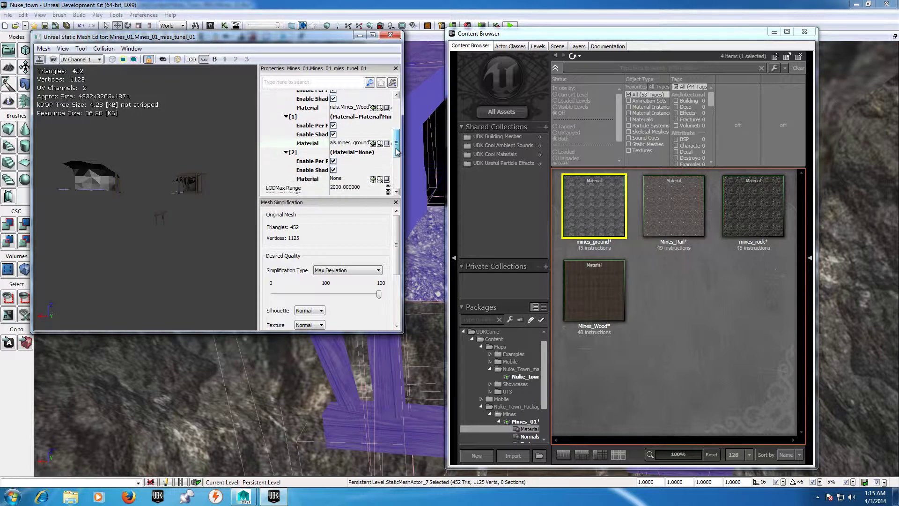
{"action": "left_click", "coordinate": [348, 167]}
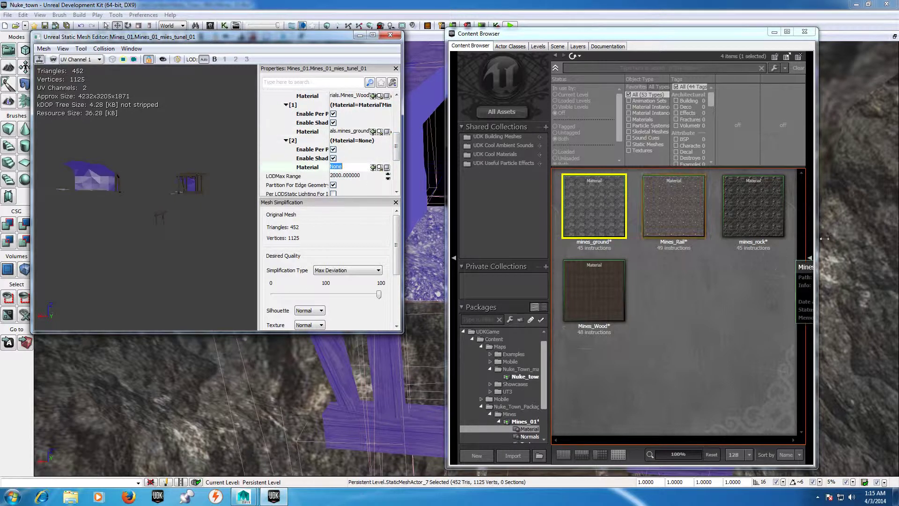
{"action": "left_click", "coordinate": [754, 206]}
{"action": "left_click", "coordinate": [373, 167]}
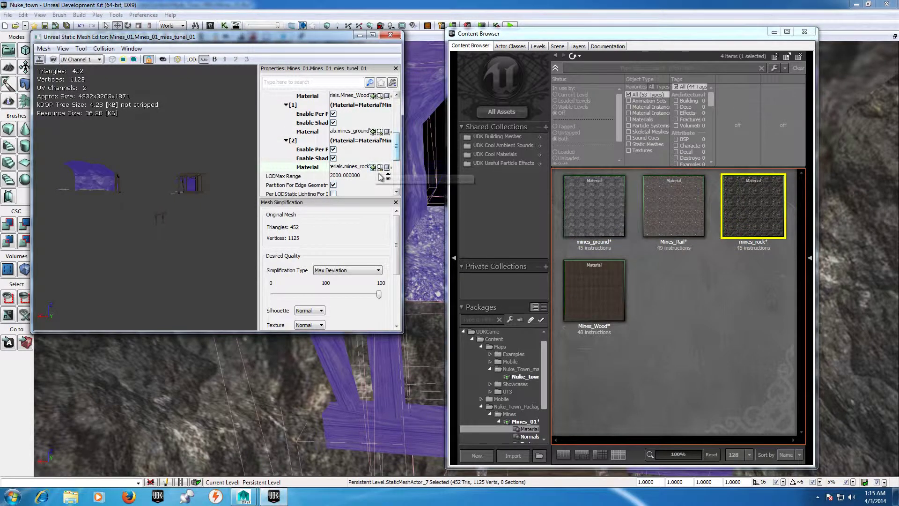
- Close the Static Mesh Editor and Content Browser, and deselect the tunnel mesh
{"action": "left_click", "coordinate": [390, 37]}
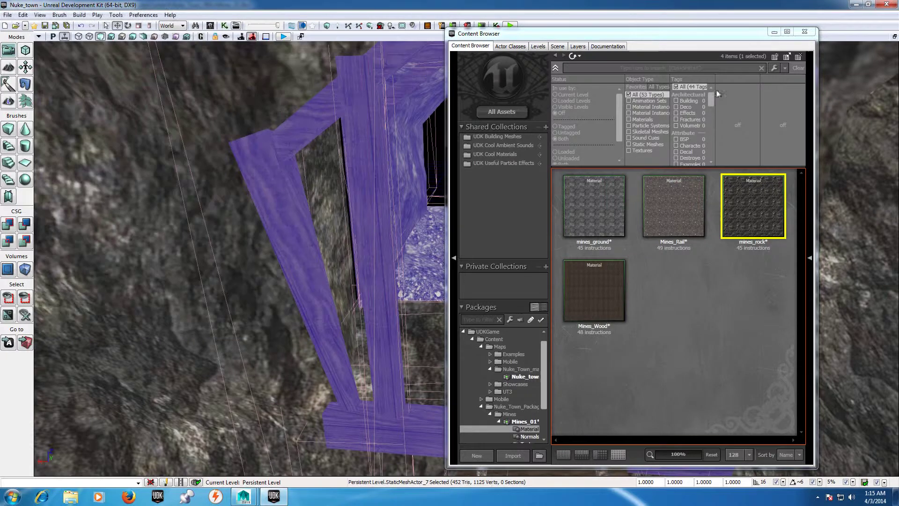
{"action": "left_click", "coordinate": [805, 32]}
{"action": "left_click", "coordinate": [502, 168]}
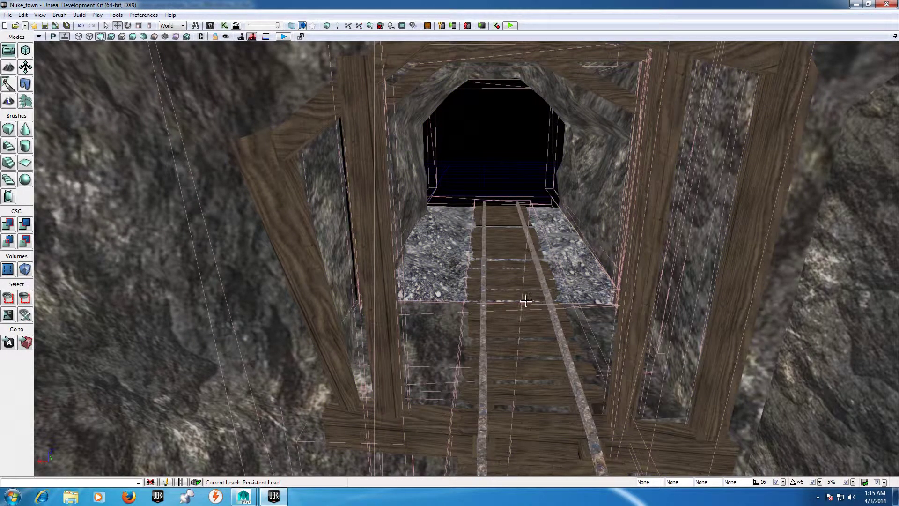
{"action": "right_click", "coordinate": [532, 288]}
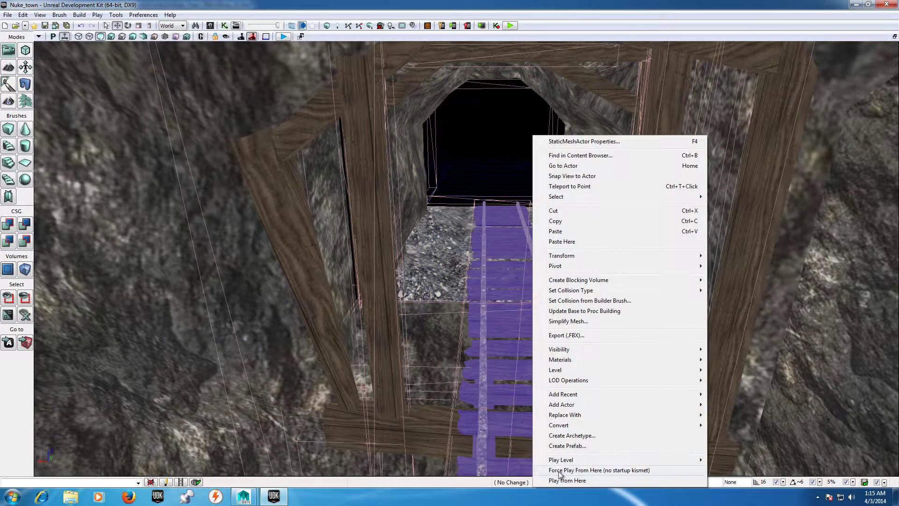
{"action": "left_click", "coordinate": [577, 482]}
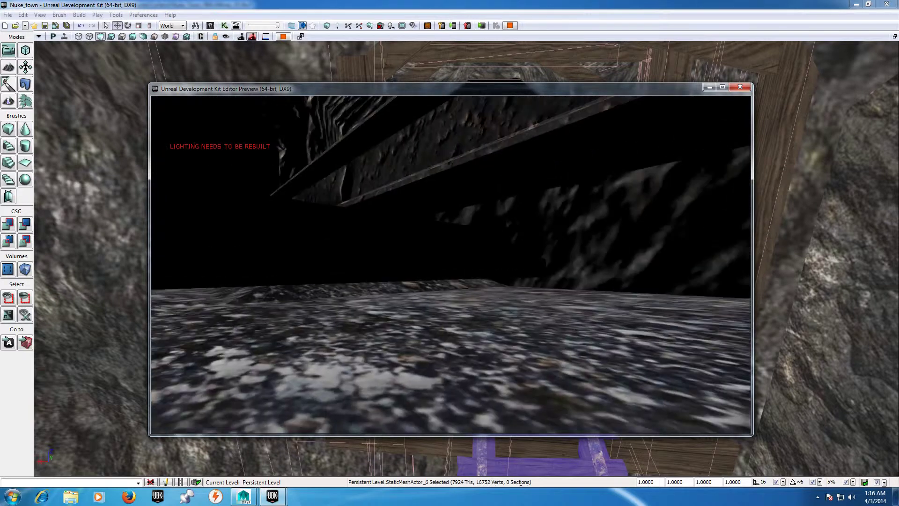
{"action": "key", "text": "Escape"}
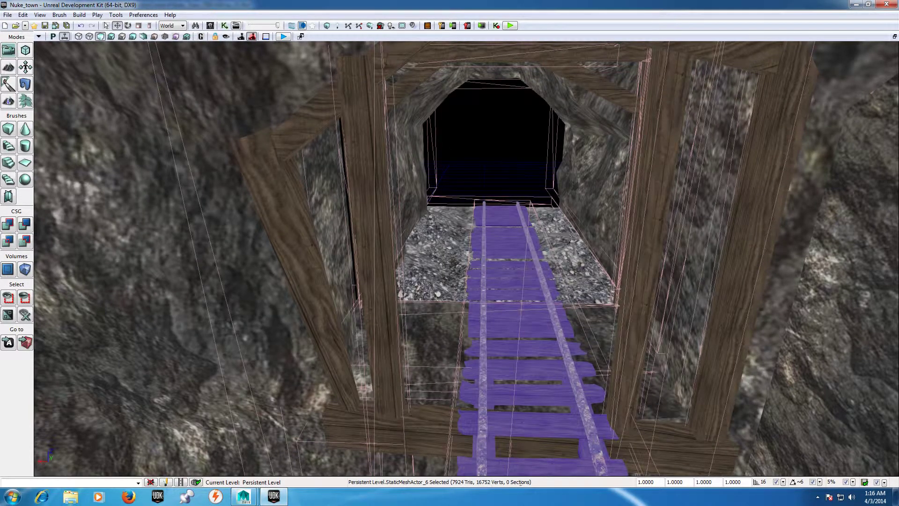
{"action": "left_click_drag", "start_coordinate": [450, 253], "coordinate": [448, 281]}
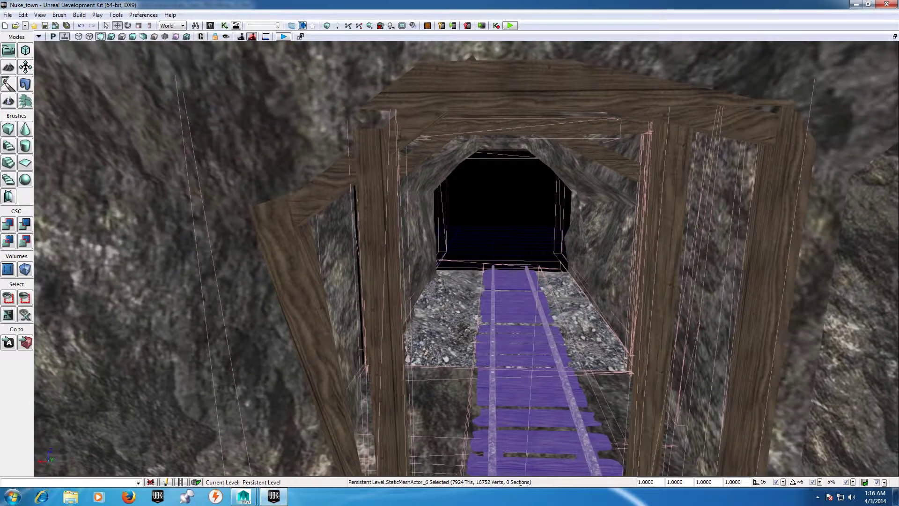
{"action": "right_click", "coordinate": [568, 136]}
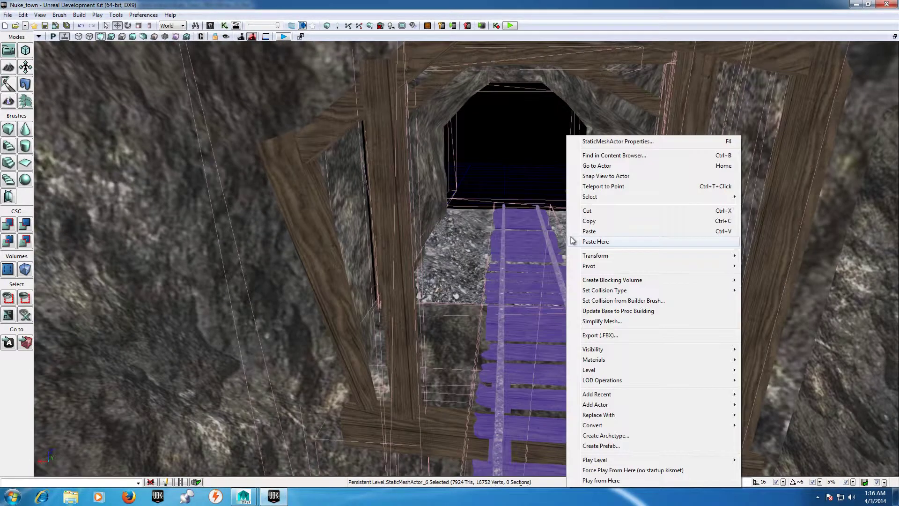
{"action": "left_click", "coordinate": [604, 482]}
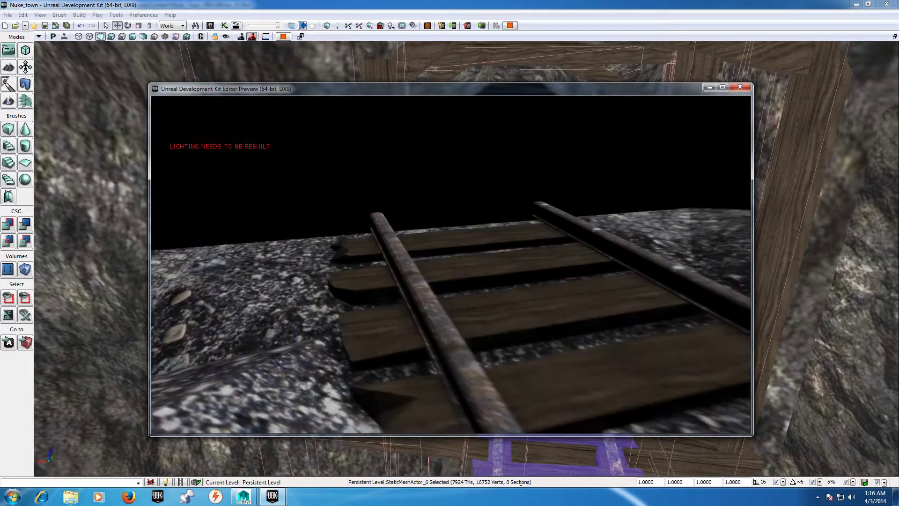
{"action": "key", "text": "Escape"}
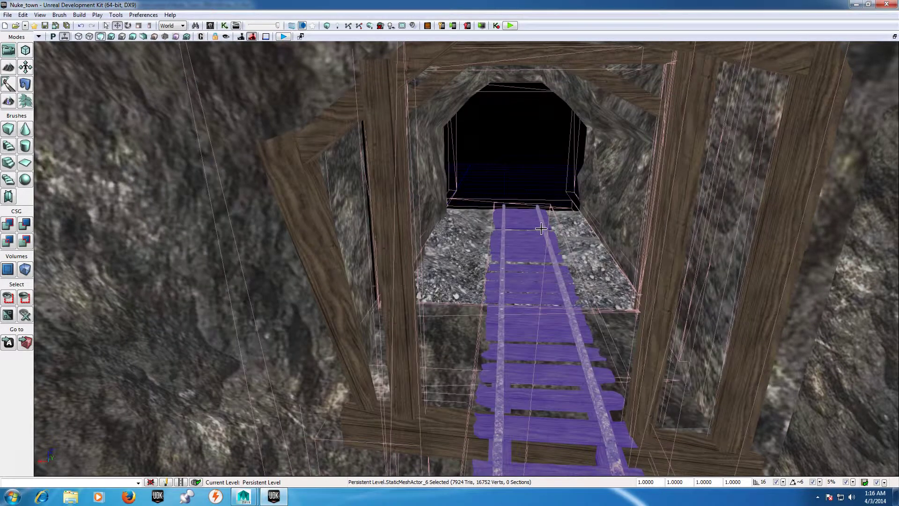
{"action": "left_click", "coordinate": [468, 215]}
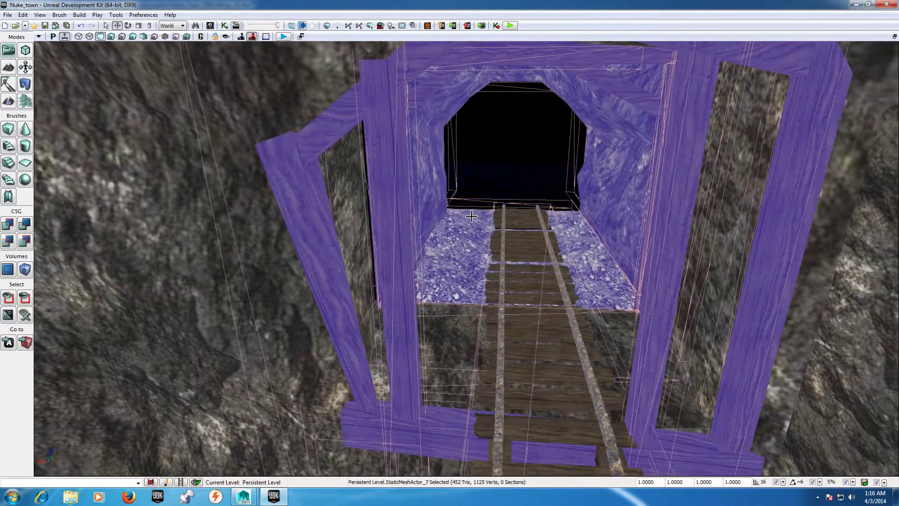
{"action": "mouse_move", "coordinate": [423, 323]}
{"action": "right_mouse_down"}
{"action": "mouse_move", "coordinate": [423, 356]}
{"action": "mouse_move", "coordinate": [424, 327]}
{"action": "mouse_move", "coordinate": [553, 184]}
{"action": "right_mouse_up"}
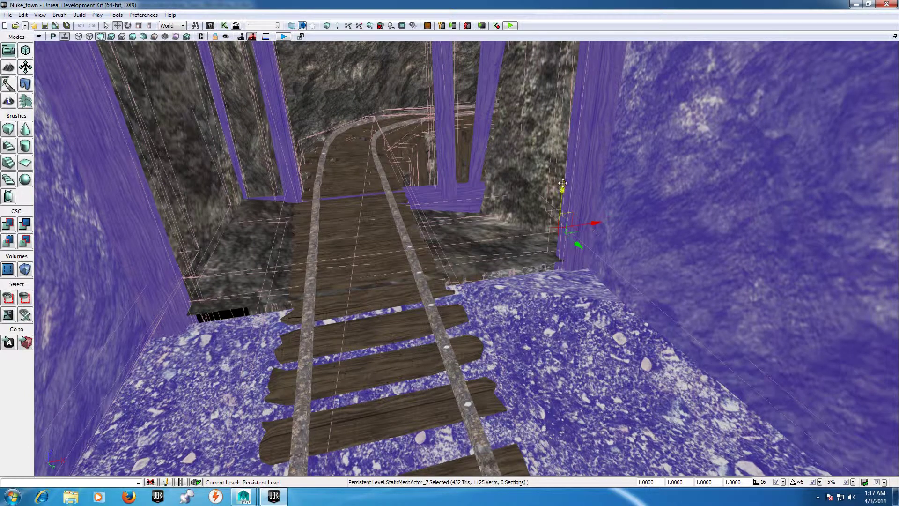
{"action": "right_click_drag", "start_coordinate": [562, 183], "coordinate": [564, 181]}
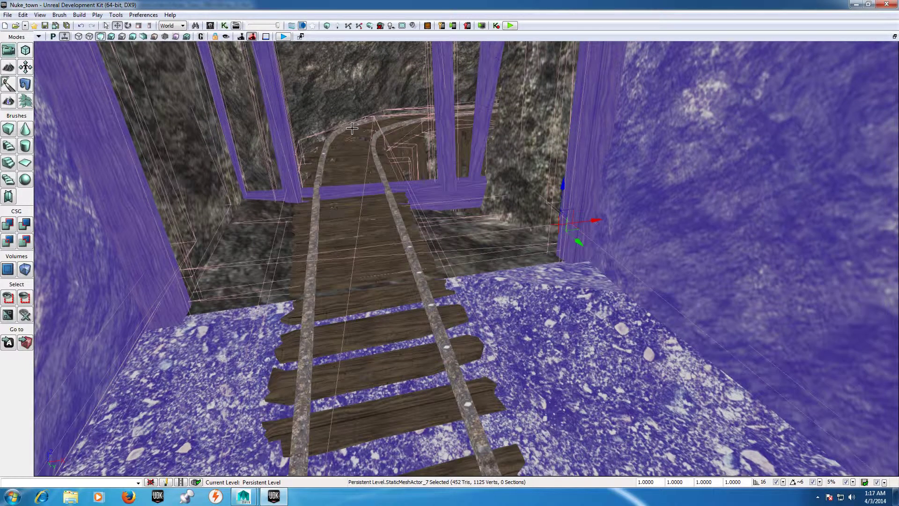
{"action": "left_click_drag", "start_coordinate": [564, 181], "coordinate": [564, 140]}
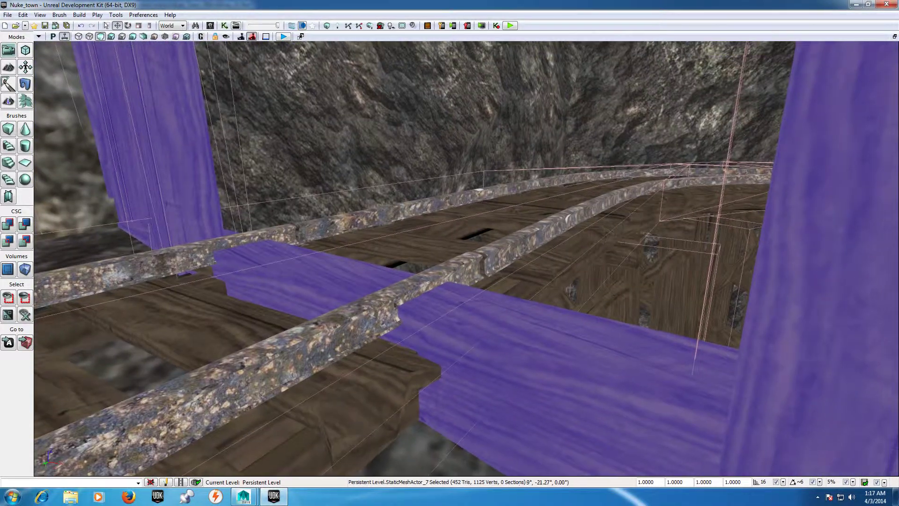
{"action": "right_click_drag", "start_coordinate": [564, 140], "coordinate": [563, 140]}
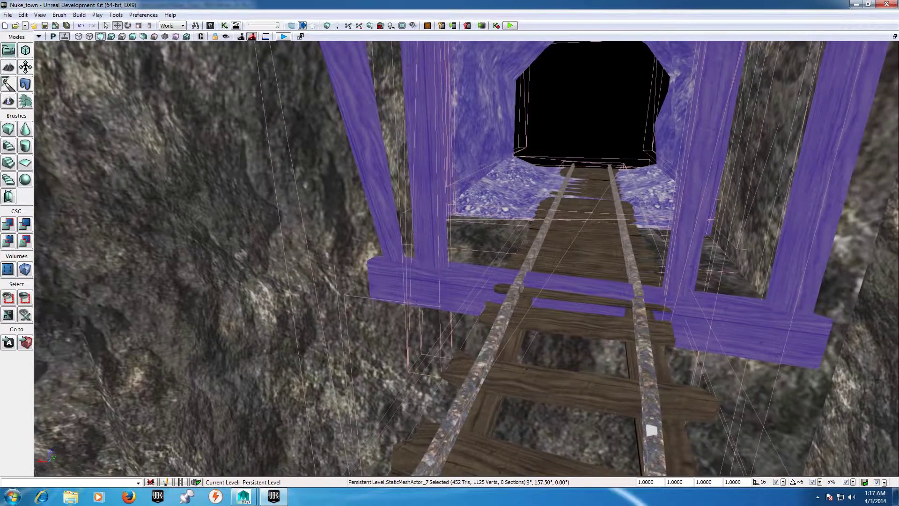
- Select the rails and tunnel frame, then fly back to view the whole rail bridge
{"action": "right_click", "coordinate": [527, 225]}
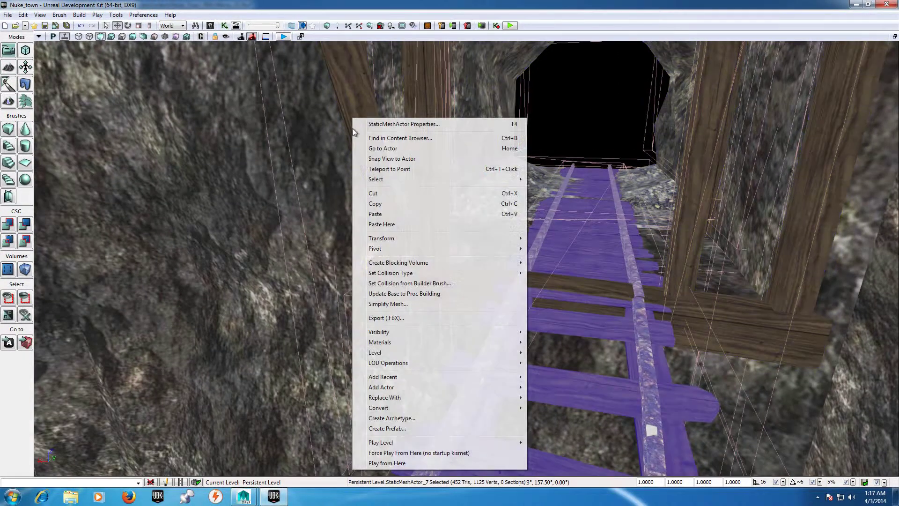
{"action": "left_click", "coordinate": [614, 123]}
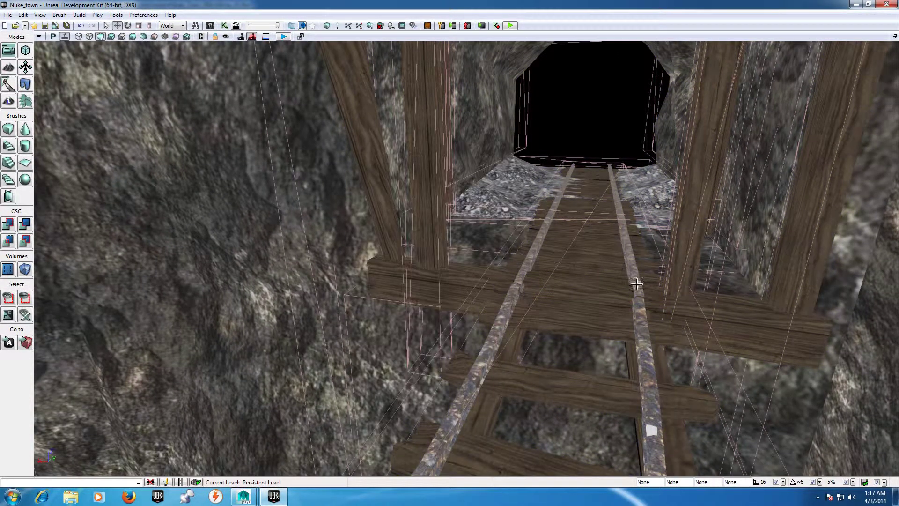
{"action": "left_click", "coordinate": [611, 184]}
{"action": "left_click", "coordinate": [538, 154]}
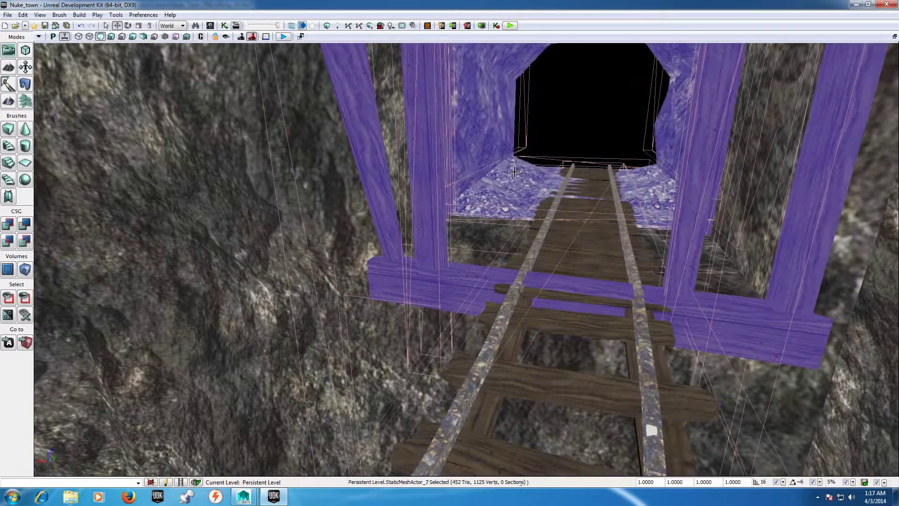
{"action": "left_click_drag", "start_coordinate": [607, 277], "coordinate": [577, 244]}
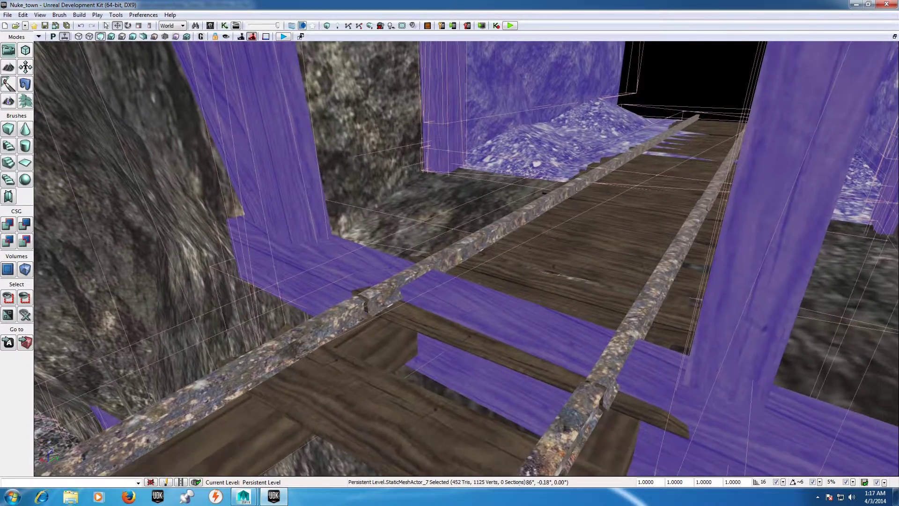
{"action": "right_click_drag", "start_coordinate": [576, 244], "coordinate": [577, 281]}
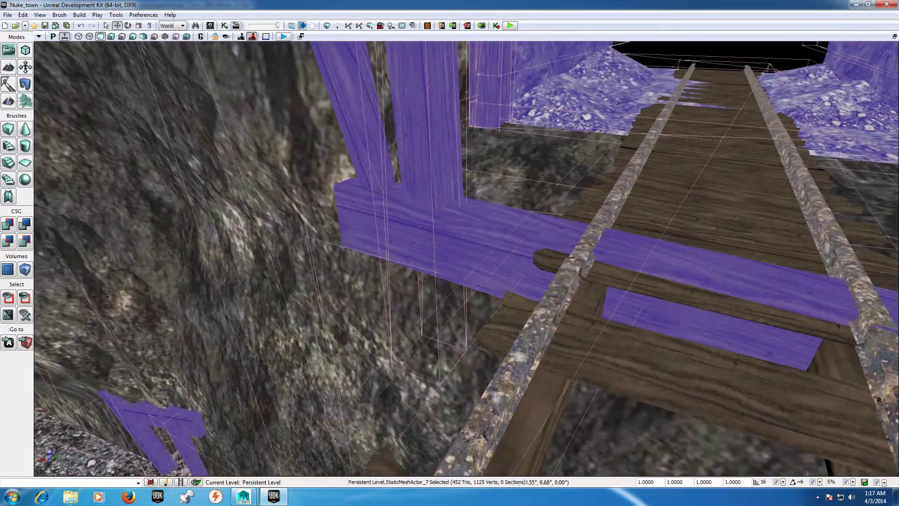
{"action": "left_click_drag", "start_coordinate": [568, 219], "coordinate": [568, 253]}
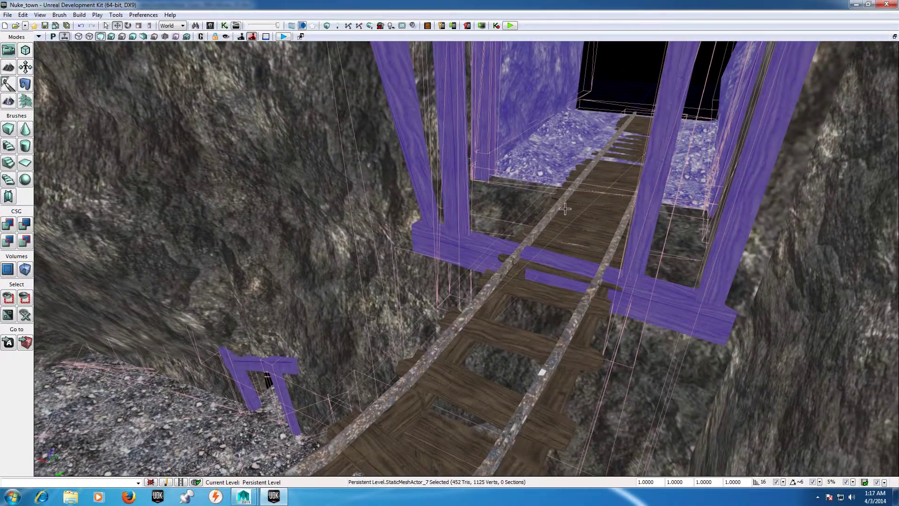
- Select the curved rail track and raise it slightly along Z
{"action": "left_click", "coordinate": [568, 219]}
{"action": "right_click_drag", "start_coordinate": [568, 218], "coordinate": [539, 271]}
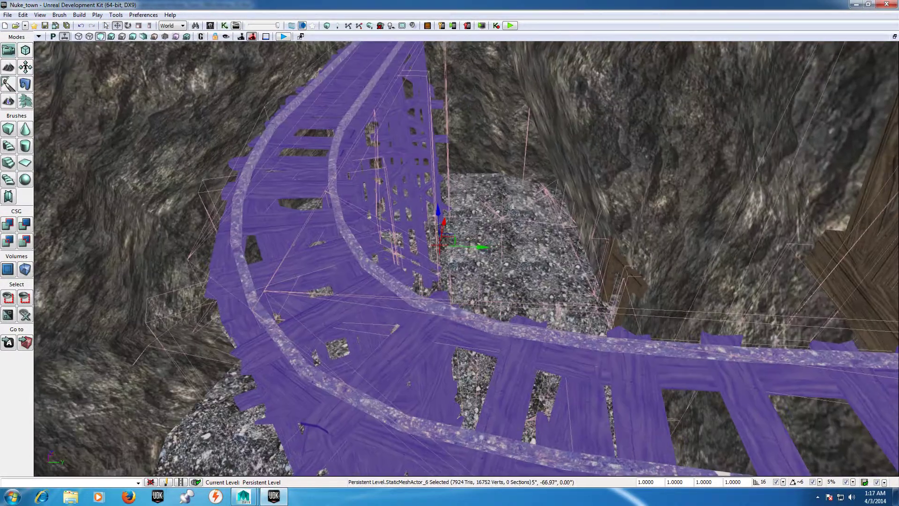
{"action": "right_click_drag", "start_coordinate": [235, 330], "coordinate": [235, 300]}
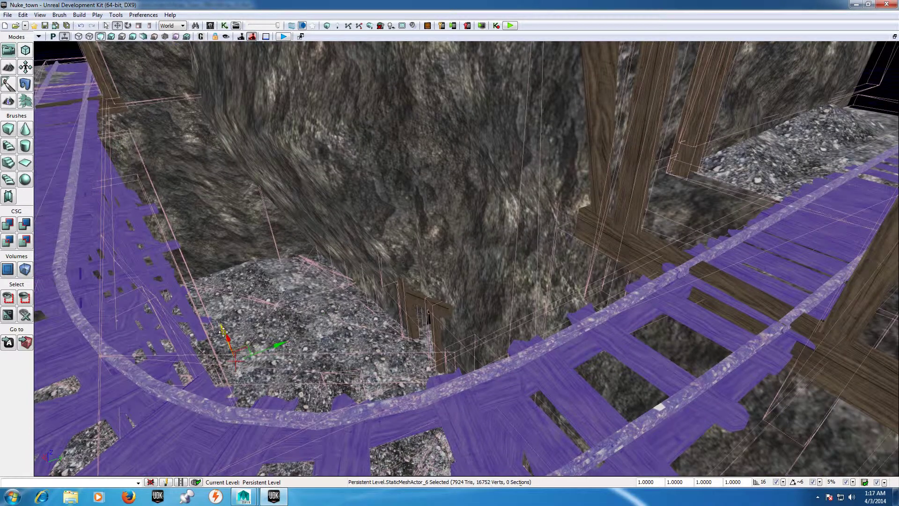
{"action": "left_click_drag", "start_coordinate": [223, 329], "coordinate": [221, 326]}
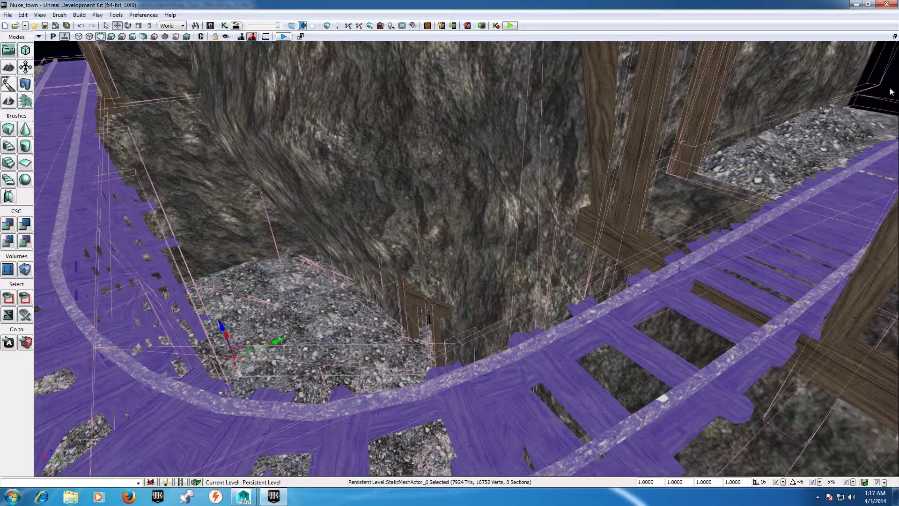
- Fly toward the tunnel entrance and select the wooden tunnel frame
{"action": "mouse_move", "coordinate": [572, 291]}
{"action": "right_mouse_down"}
{"action": "mouse_move", "coordinate": [572, 328]}
{"action": "mouse_move", "coordinate": [464, 291]}
{"action": "mouse_move", "coordinate": [430, 314]}
{"action": "right_mouse_up"}
{"action": "right_click_drag", "start_coordinate": [576, 197], "coordinate": [577, 184]}
{"action": "left_click", "coordinate": [554, 173]}
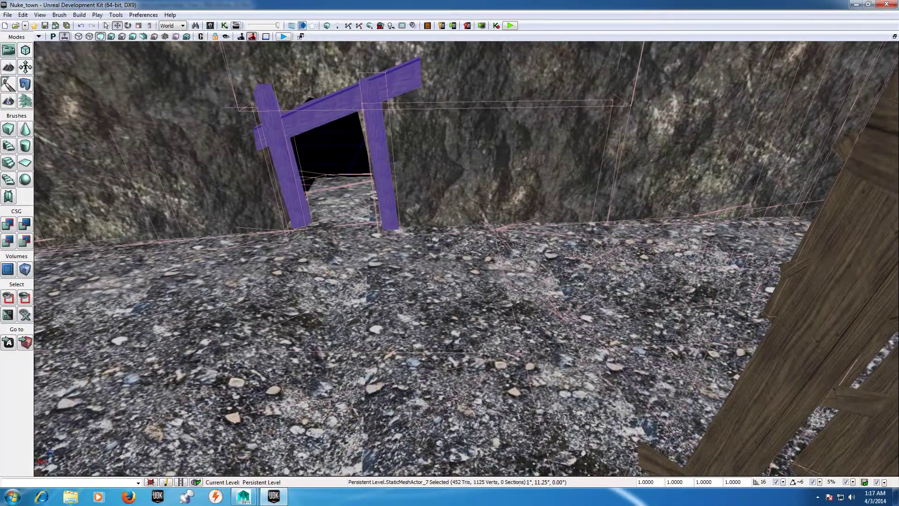
{"action": "mouse_move", "coordinate": [527, 351]}
{"action": "left_mouse_down"}
{"action": "mouse_move", "coordinate": [520, 370]}
{"action": "mouse_move", "coordinate": [527, 351]}
{"action": "left_mouse_up"}
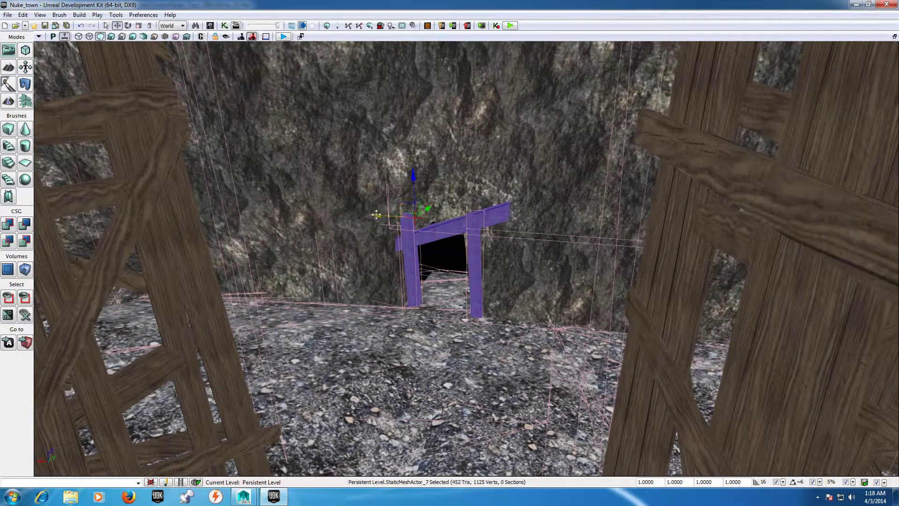
- Select the track mesh and fly to an overhead view of the curved track
{"action": "left_click", "coordinate": [766, 53]}
{"action": "left_click_drag", "start_coordinate": [766, 53], "coordinate": [744, 29]}
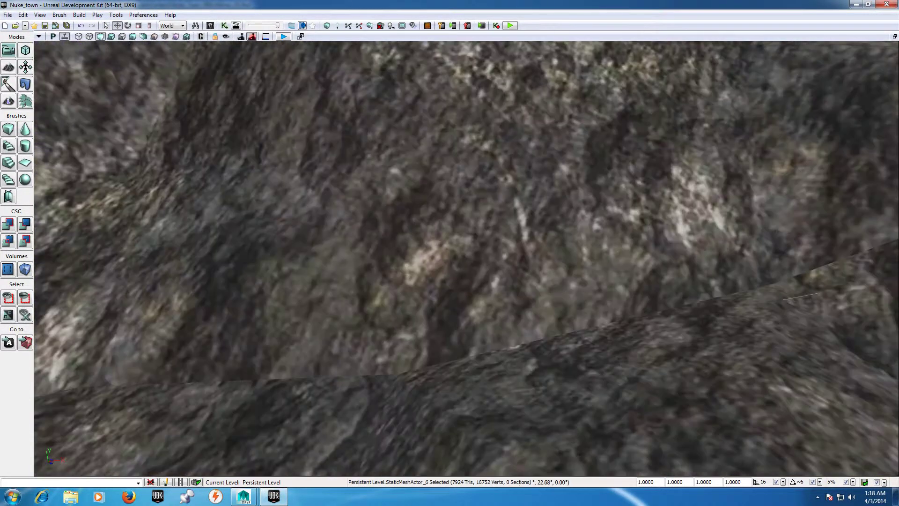
{"action": "left_click_drag", "start_coordinate": [467, 259], "coordinate": [389, 255]}
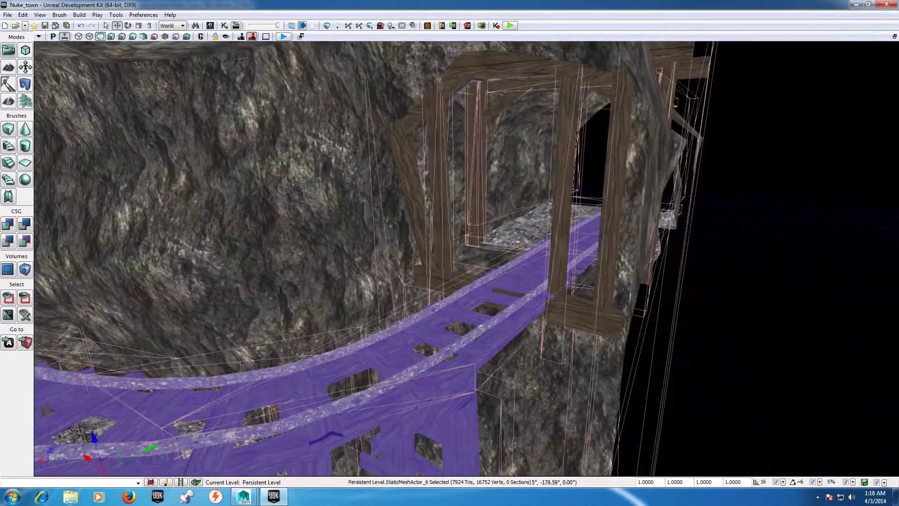
{"action": "mouse_move", "coordinate": [481, 216]}
{"action": "left_mouse_down"}
{"action": "mouse_move", "coordinate": [492, 223]}
{"action": "mouse_move", "coordinate": [480, 216]}
{"action": "left_mouse_up"}
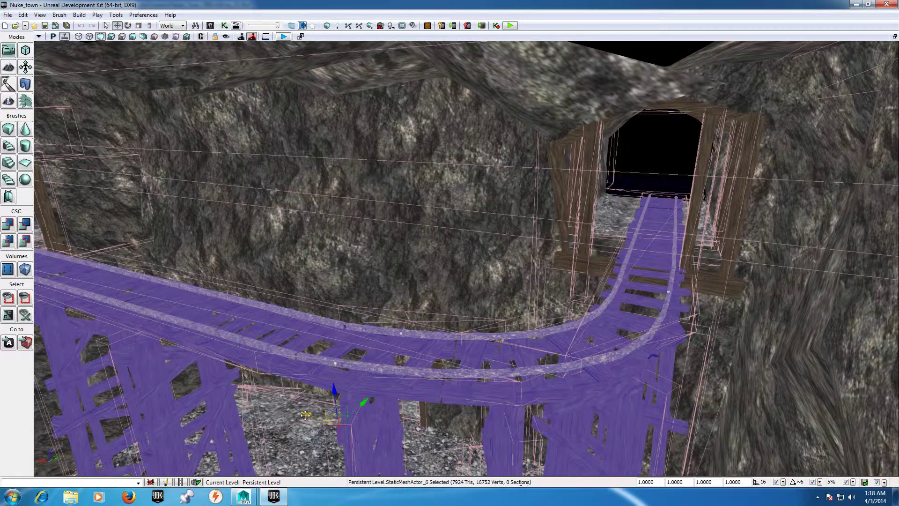
{"action": "left_click_drag", "start_coordinate": [289, 412], "coordinate": [281, 410]}
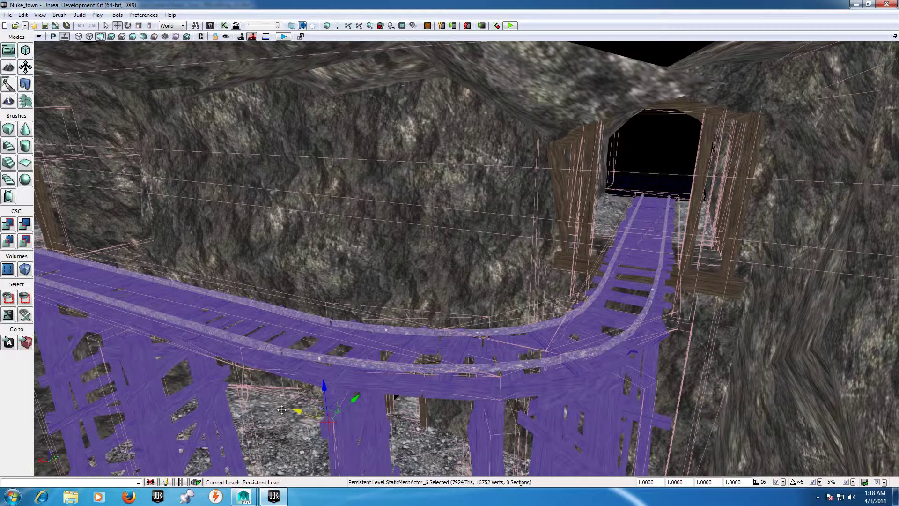
{"action": "left_click_drag", "start_coordinate": [280, 409], "coordinate": [279, 408]}
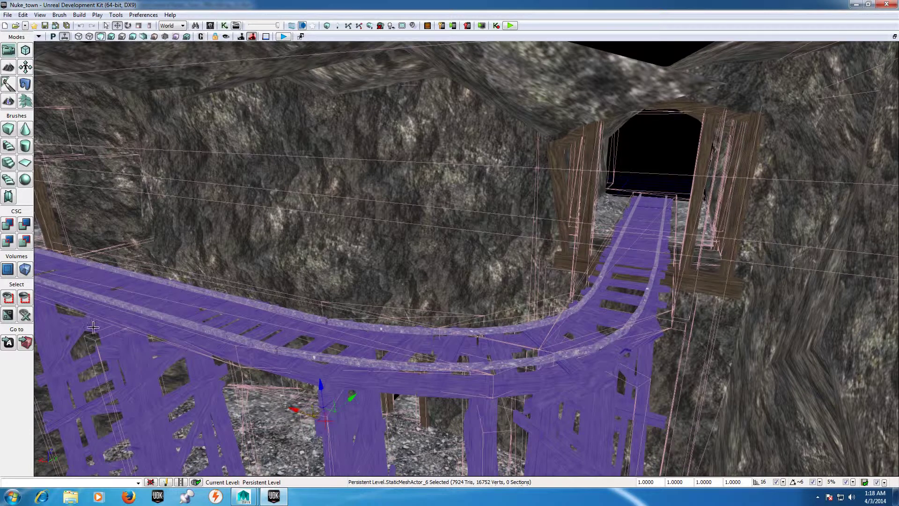
{"action": "left_click_drag", "start_coordinate": [255, 267], "coordinate": [255, 241]}
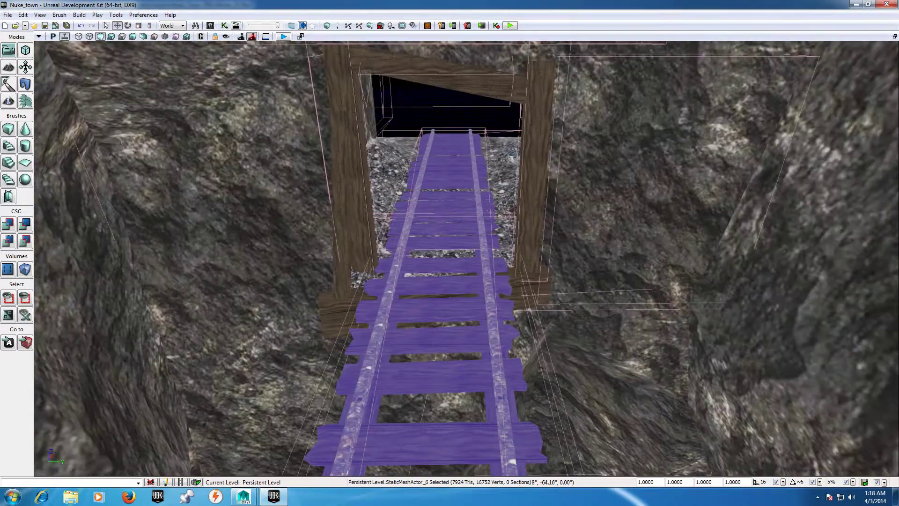
{"action": "left_click_drag", "start_coordinate": [256, 241], "coordinate": [263, 253]}
{"action": "left_click_drag", "start_coordinate": [424, 218], "coordinate": [424, 219]}
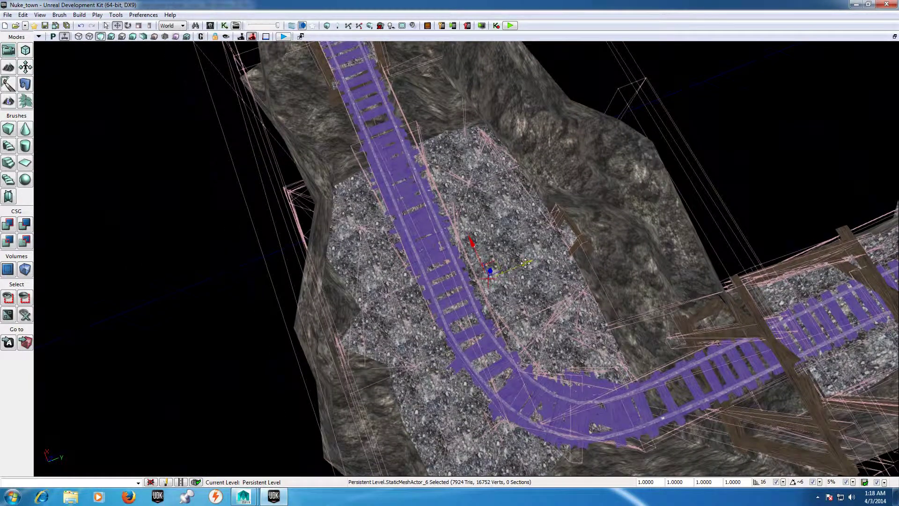
- Shift the track slightly sideways along Y, then deselect it and view down the tracks
{"action": "left_click_drag", "start_coordinate": [526, 264], "coordinate": [587, 163]}
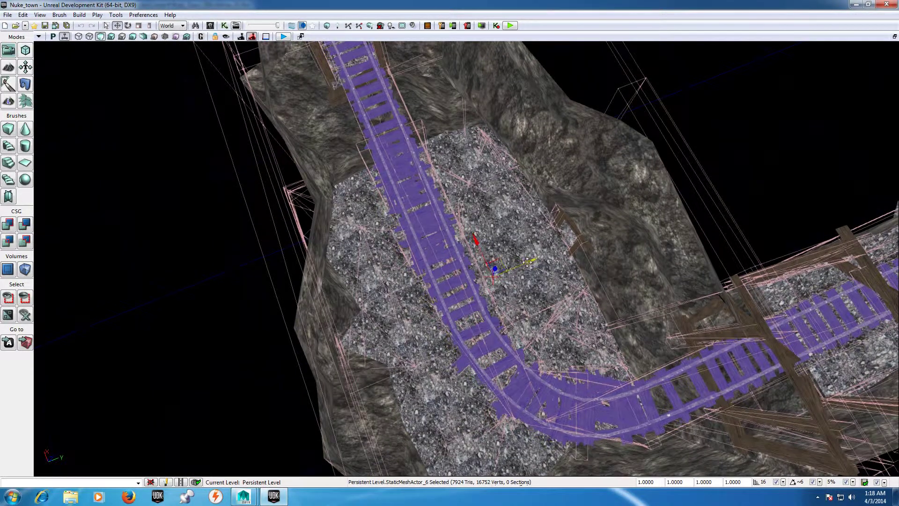
{"action": "left_click", "coordinate": [717, 87]}
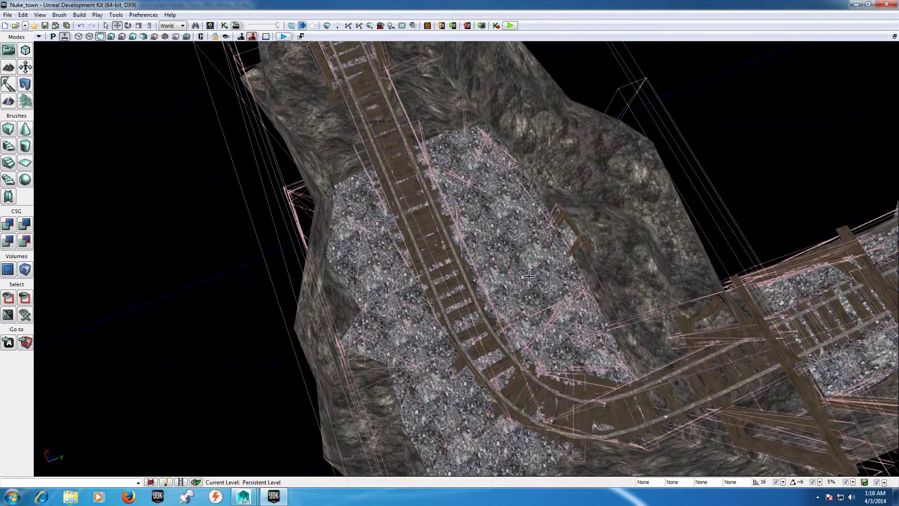
{"action": "right_click_drag", "start_coordinate": [498, 202], "coordinate": [498, 202]}
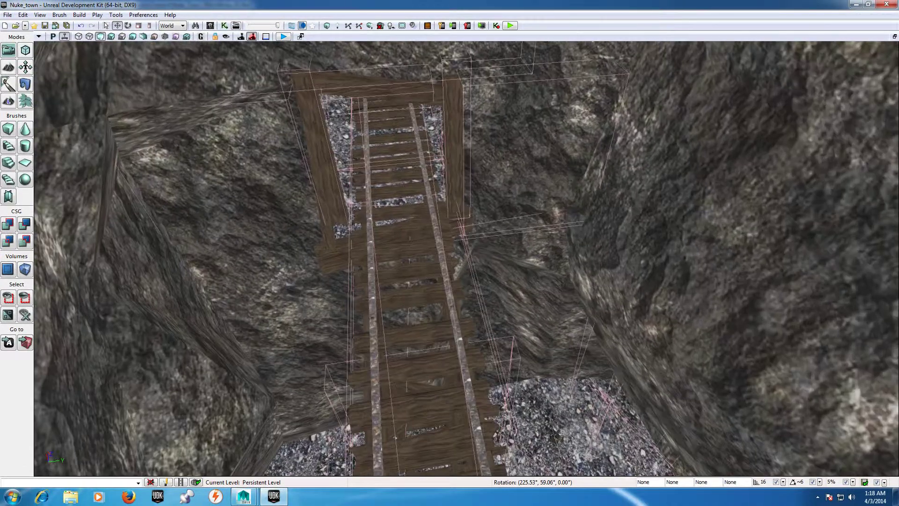
{"action": "right_click_drag", "start_coordinate": [443, 165], "coordinate": [443, 165]}
{"action": "right_click", "coordinate": [443, 164]}
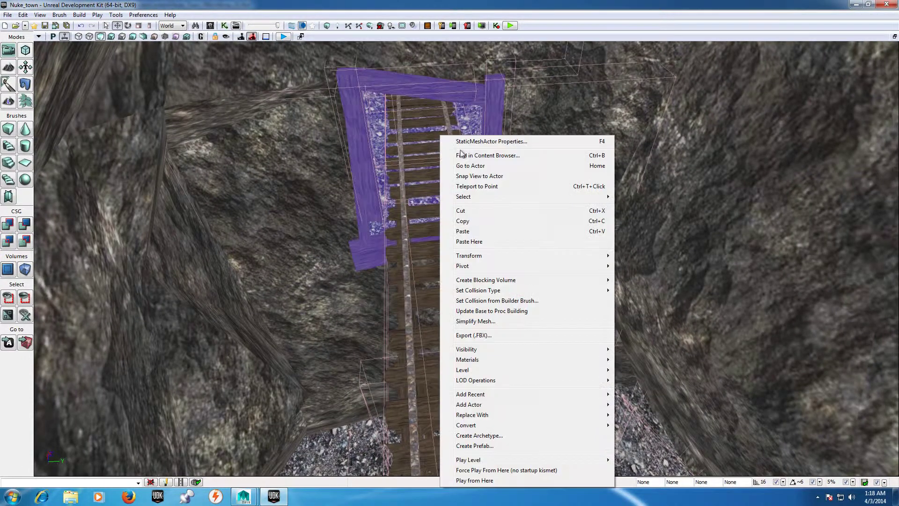
{"action": "left_click", "coordinate": [486, 480]}
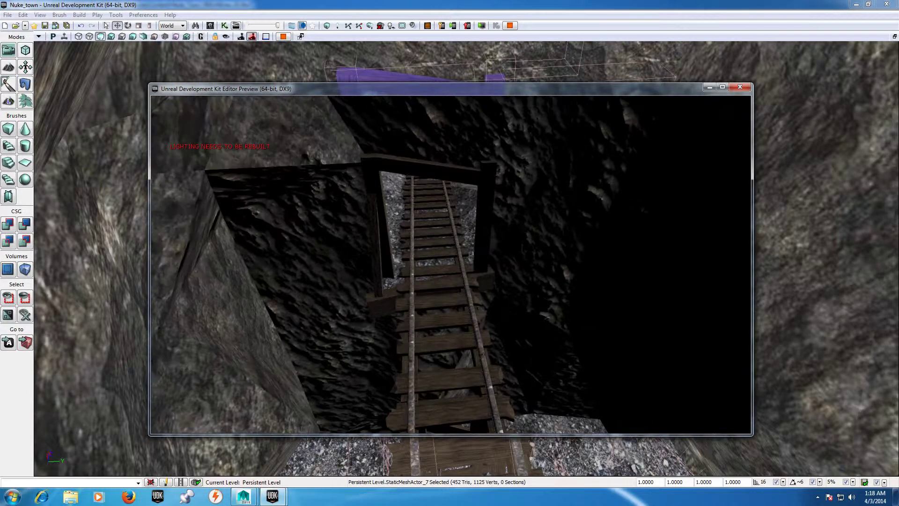
{"action": "key", "text": "Escape"}
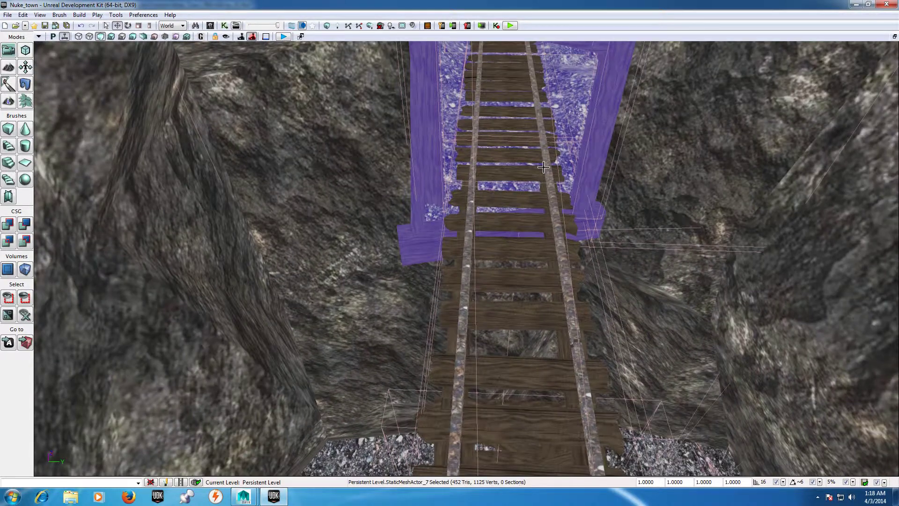
{"action": "right_click", "coordinate": [545, 211]}
{"action": "left_click", "coordinate": [588, 481]}
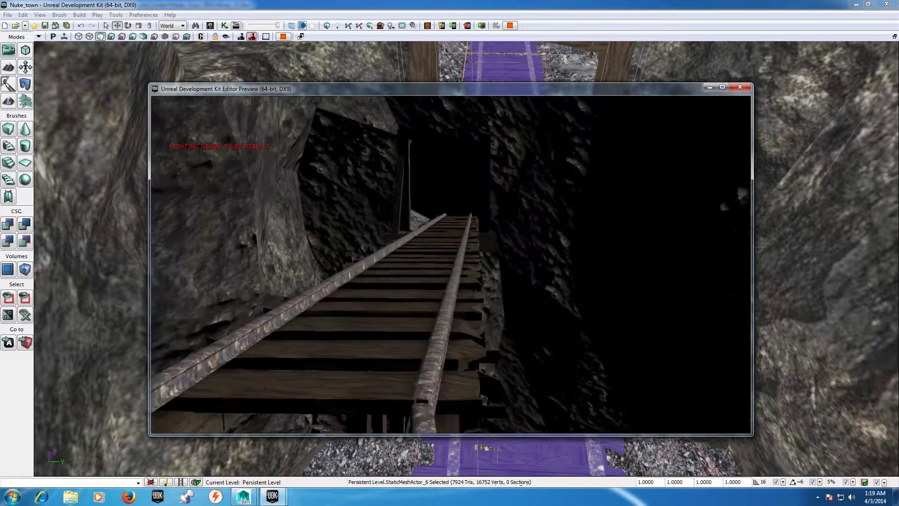
{"action": "key", "text": "Escape"}
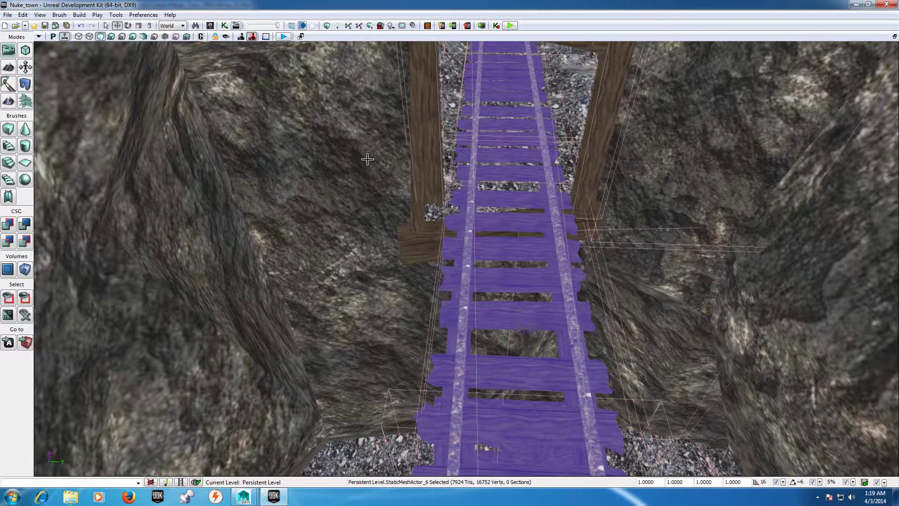